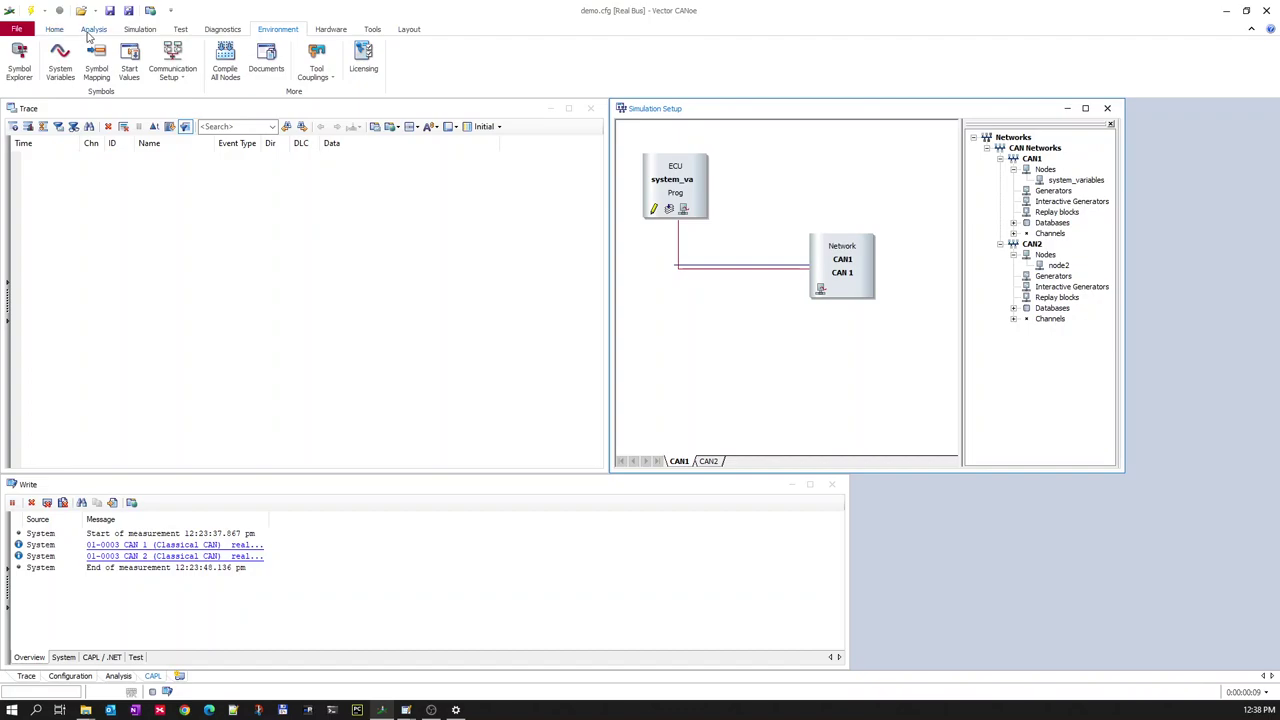
Step: Open the system variables configuration and move its window clear of the simulation setup's network block
left_click(55, 31)
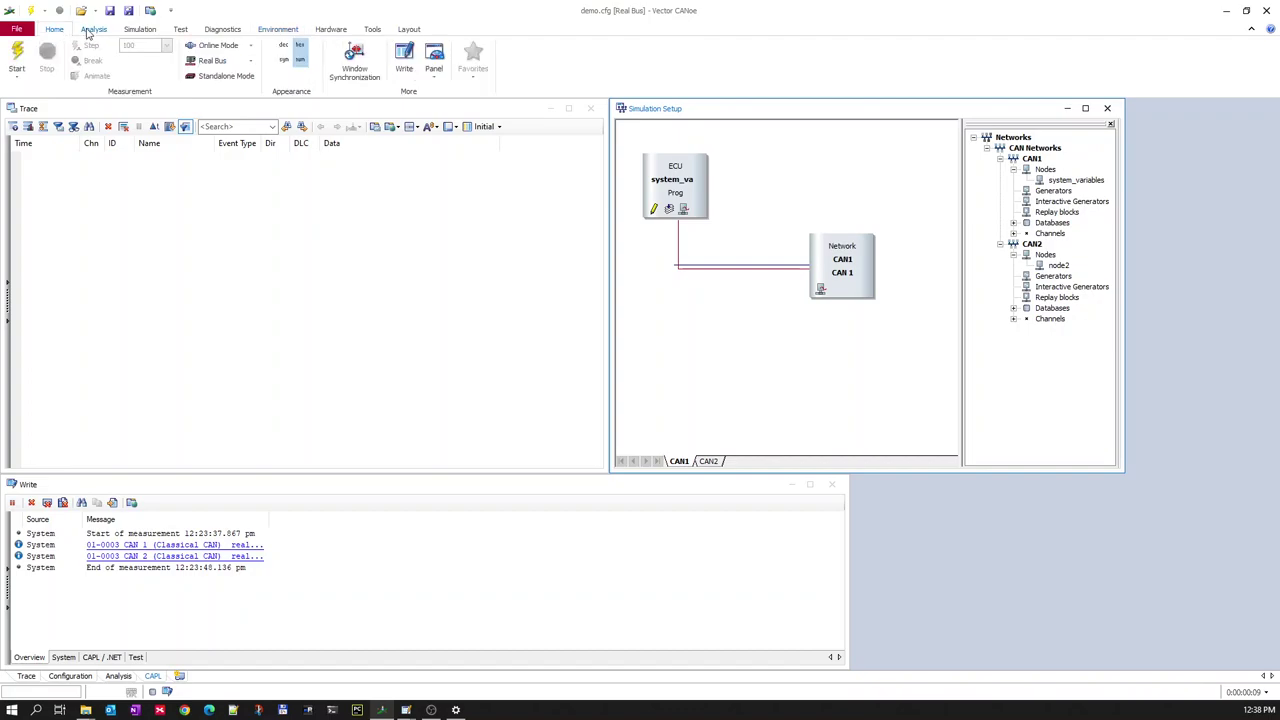
left_click(285, 29)
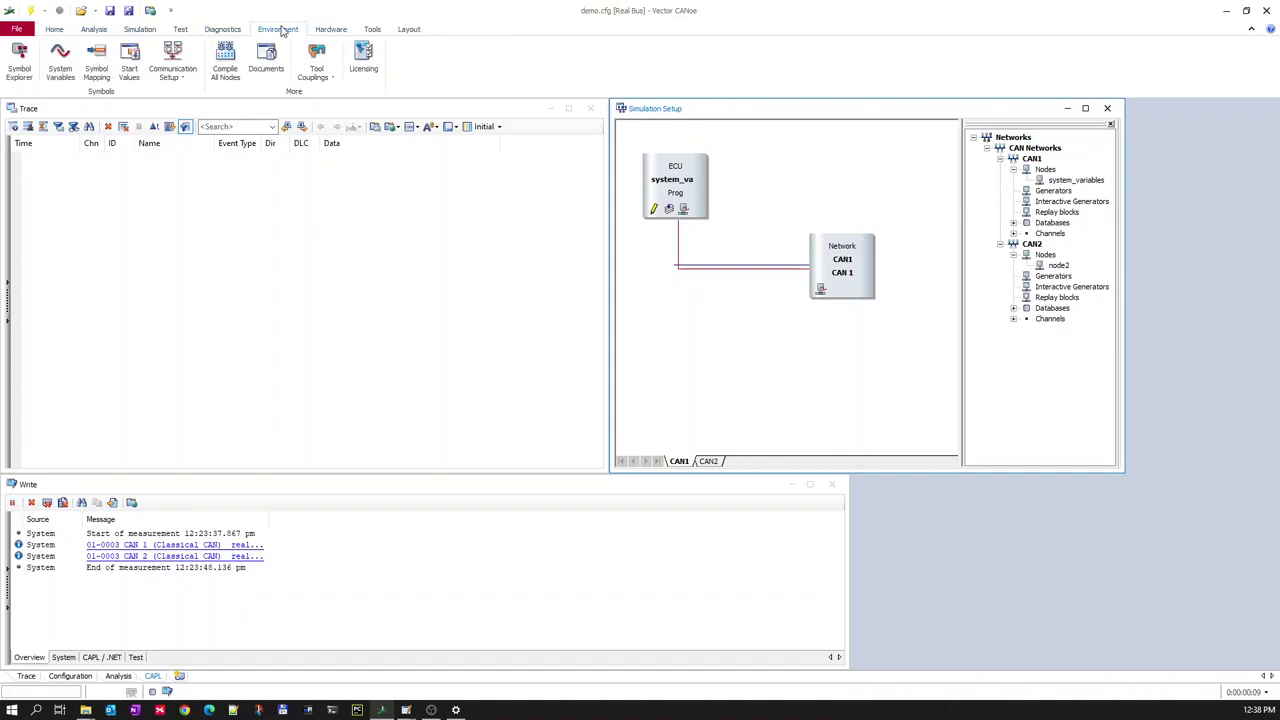
left_click(63, 68)
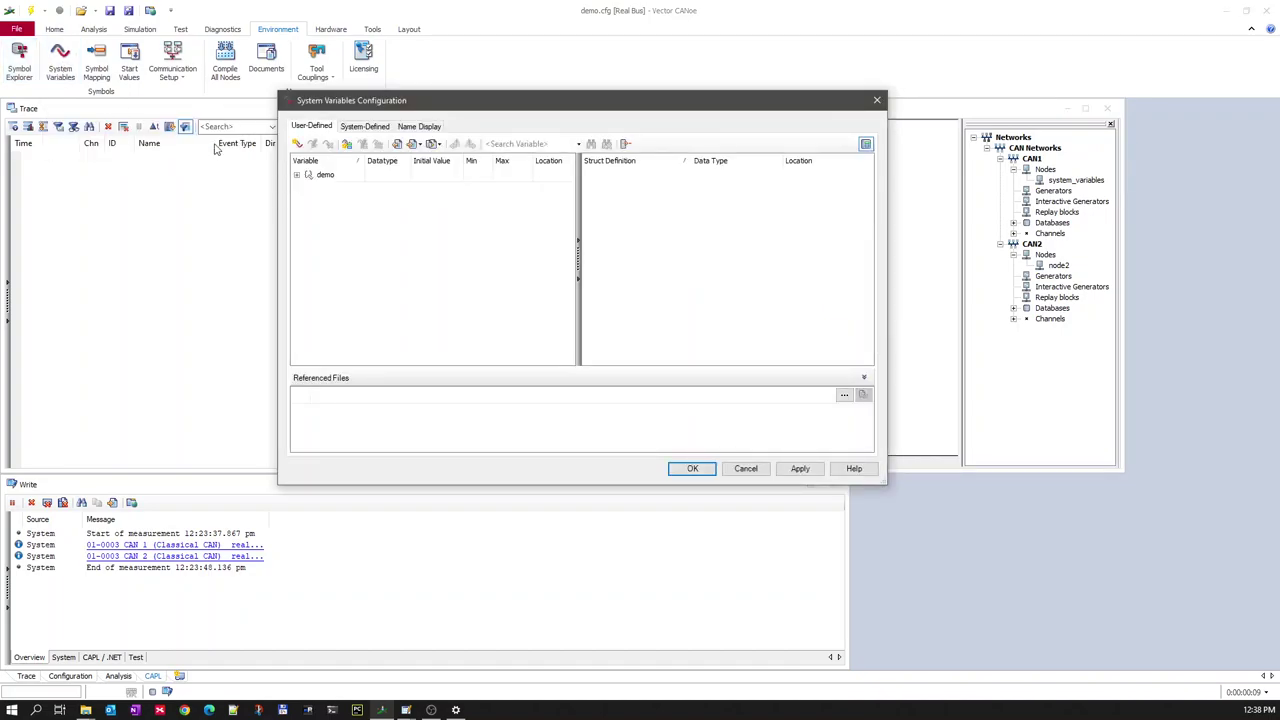
left_click_drag(425, 100, 313, 101)
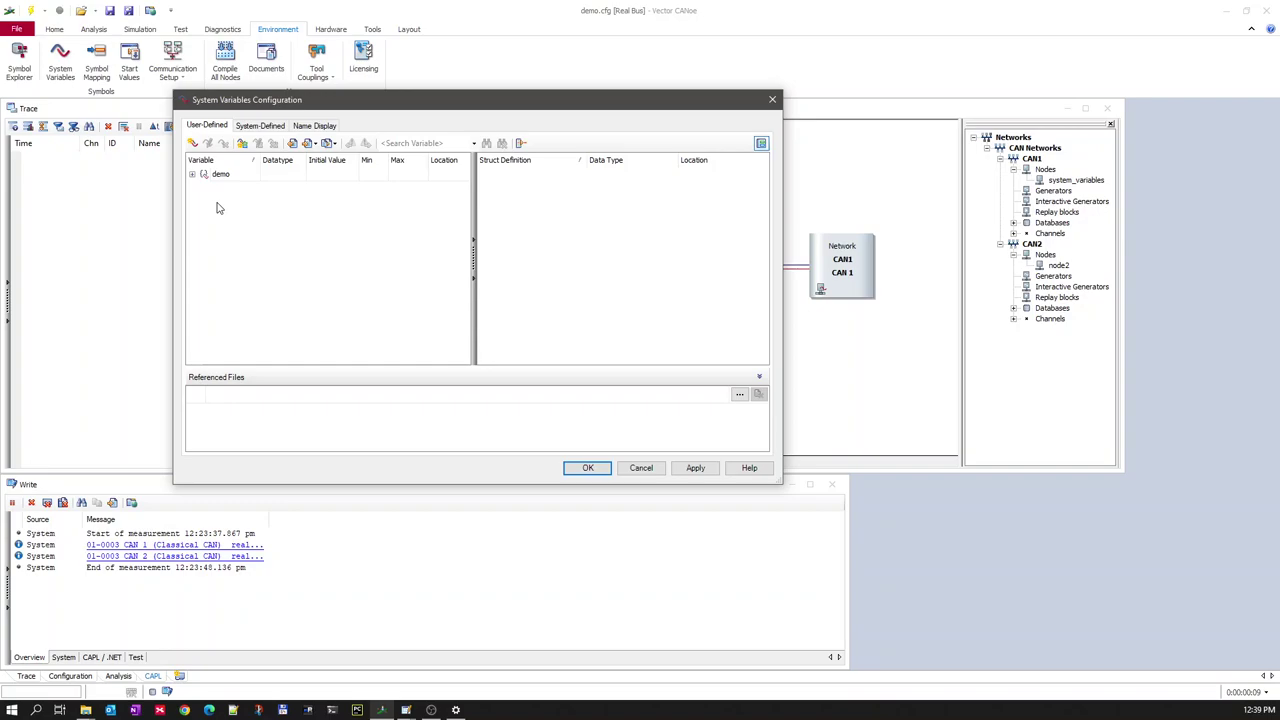
Step: Examine the _Statistics namespace among the system-defined variables and return to the user-defined variables
left_click(263, 131)
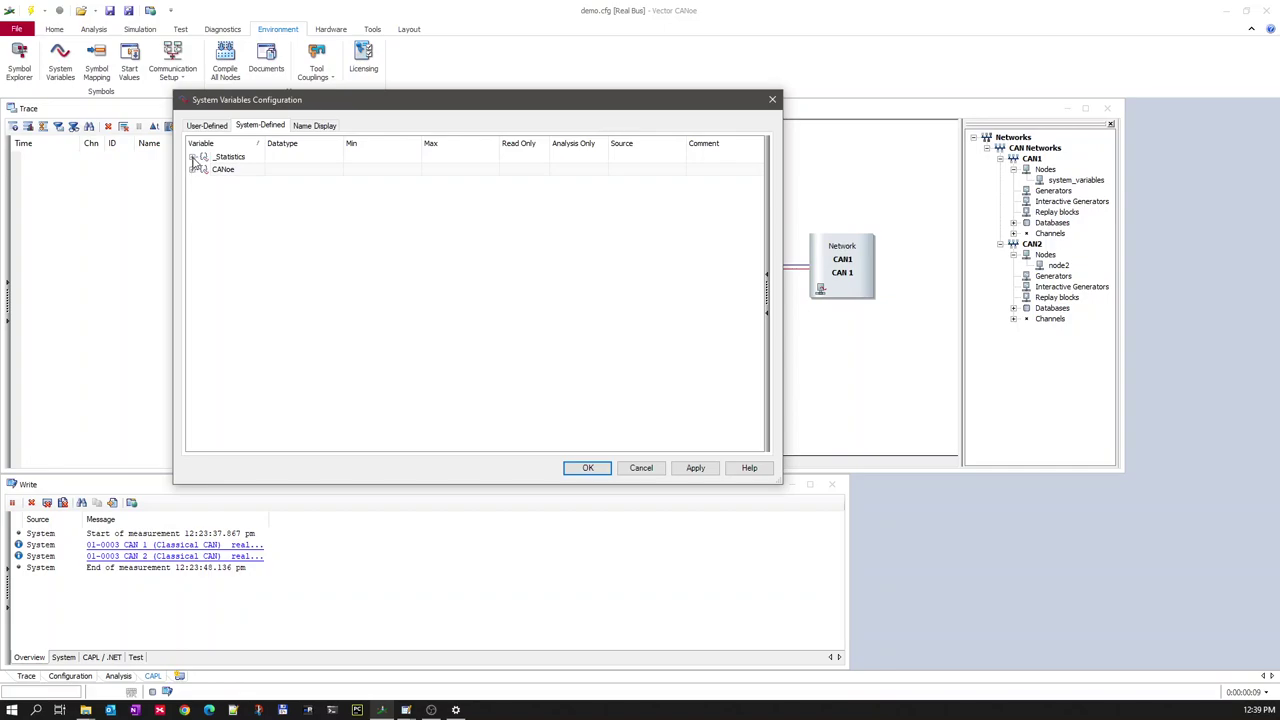
left_click(193, 158)
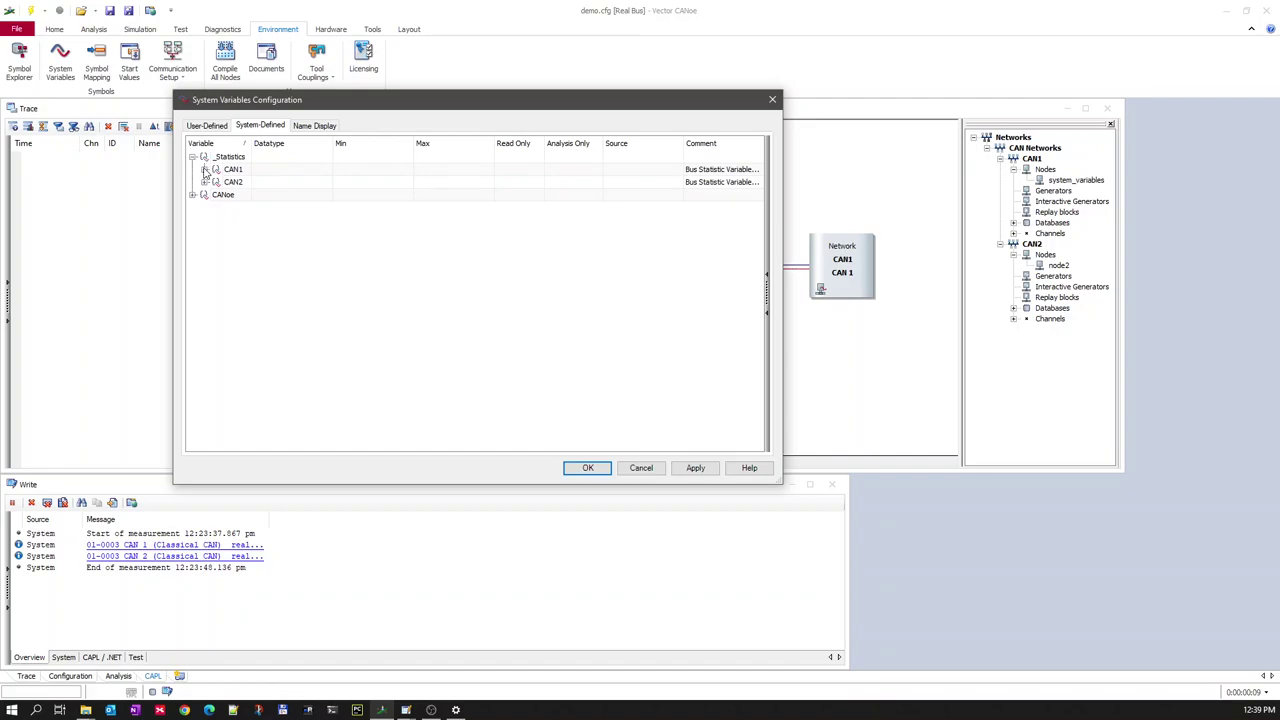
left_click(224, 159)
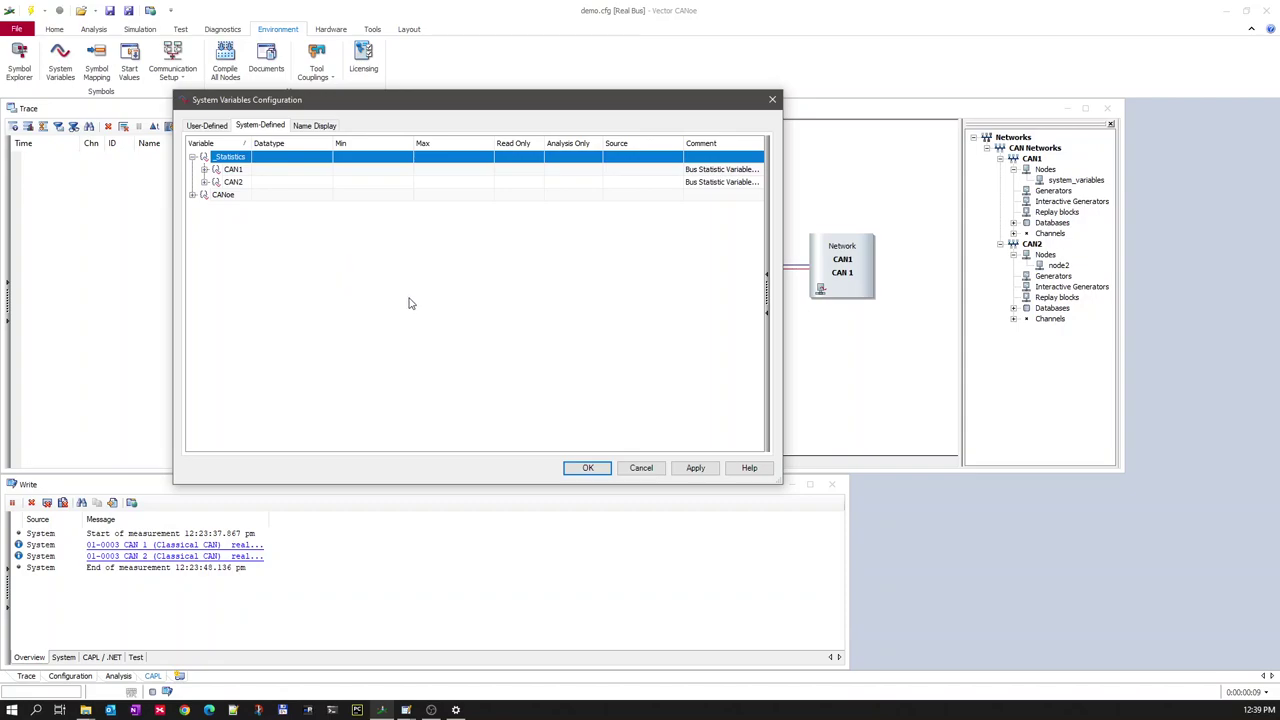
left_click(212, 128)
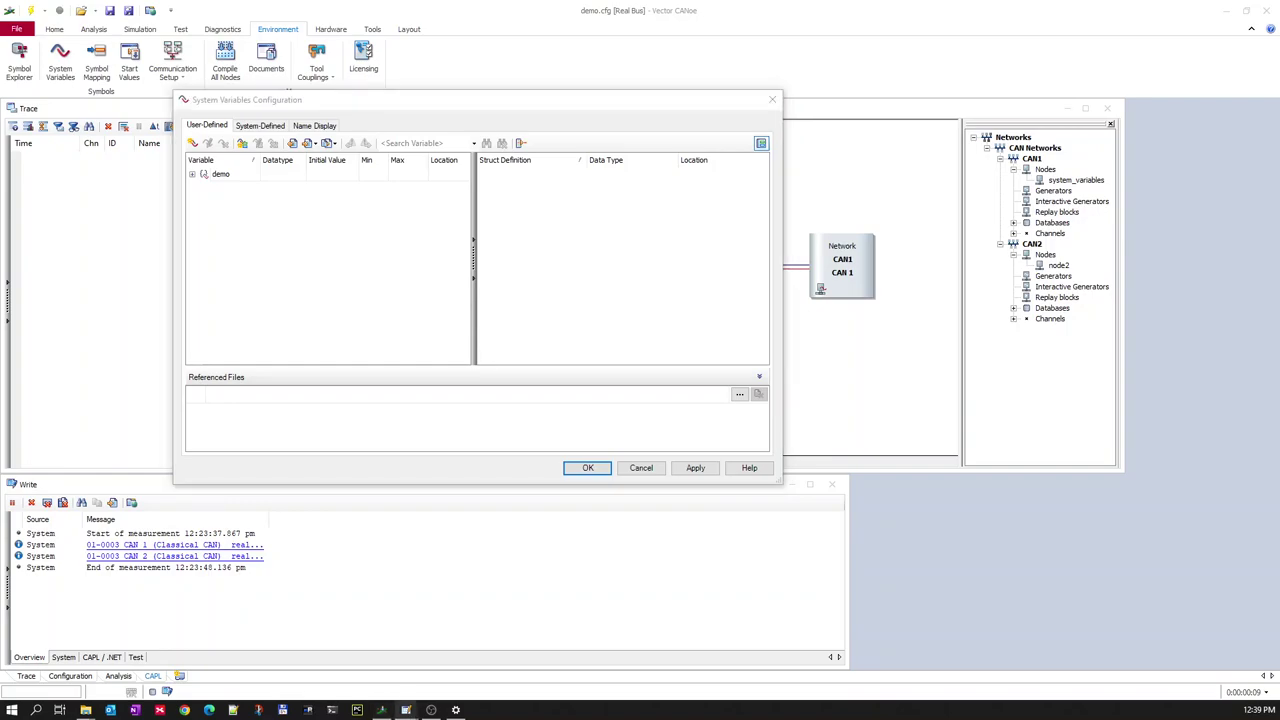
left_click(298, 252)
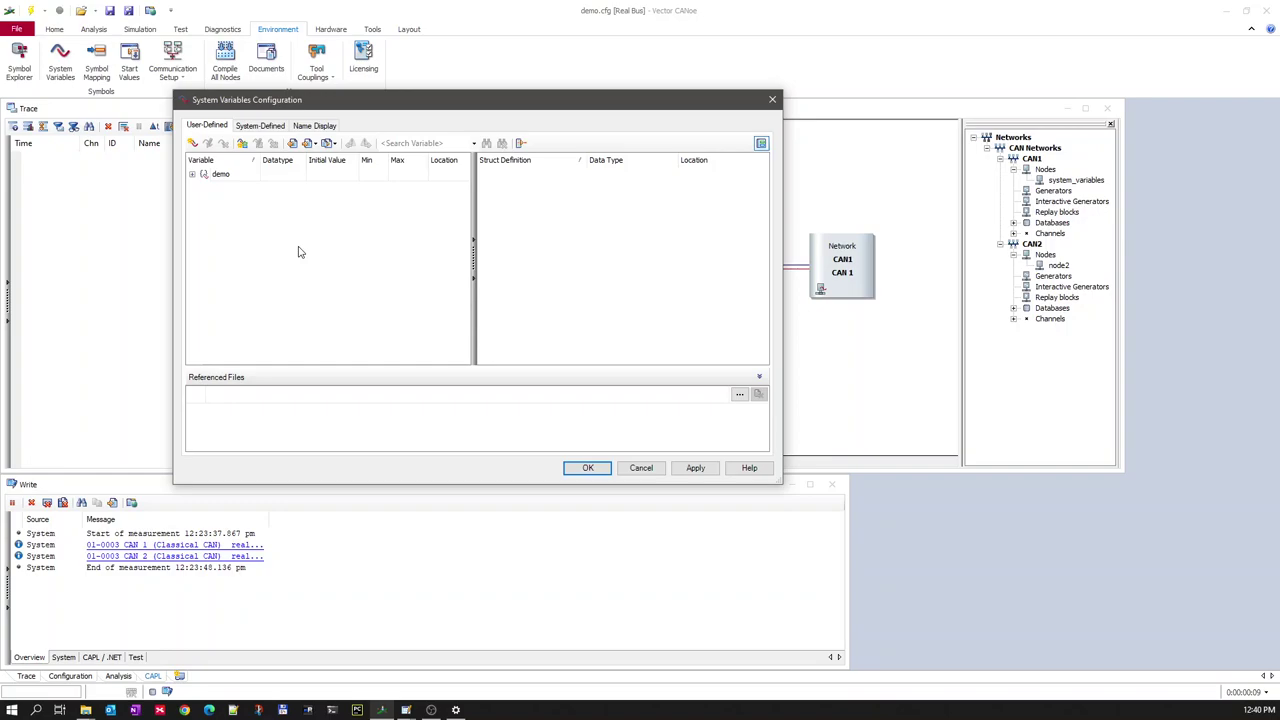
right_click(222, 216)
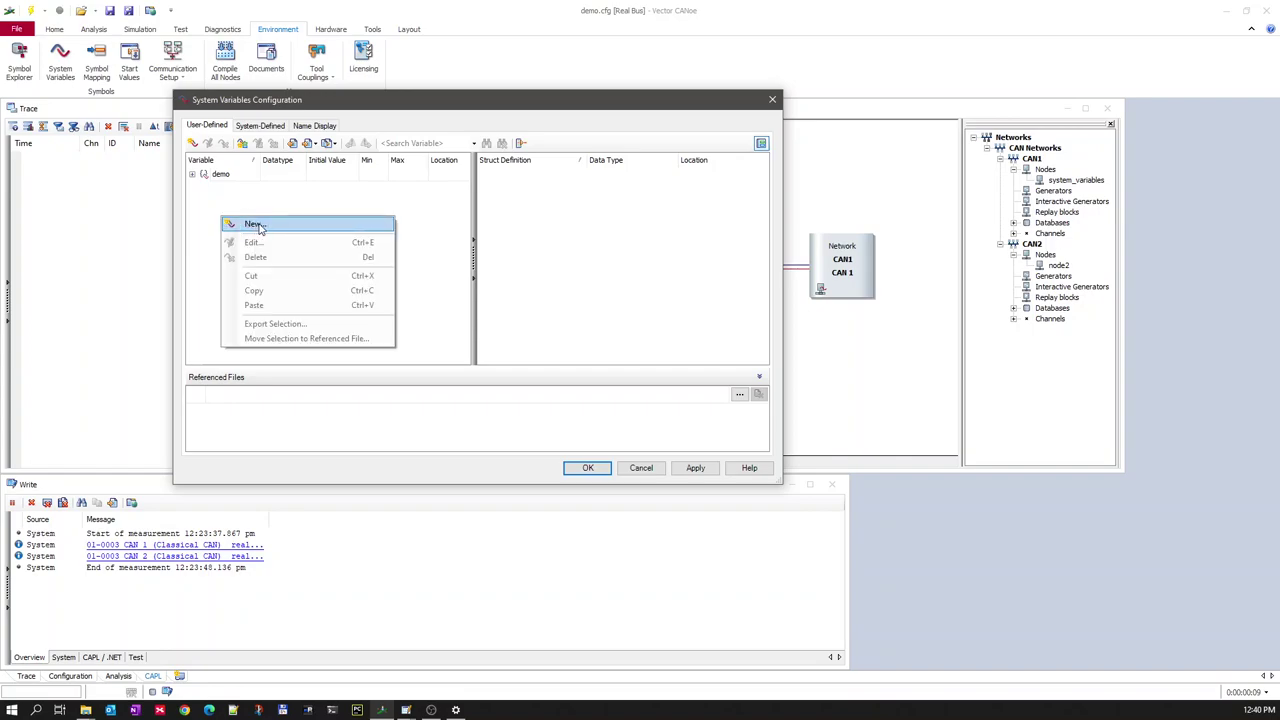
left_click(255, 224)
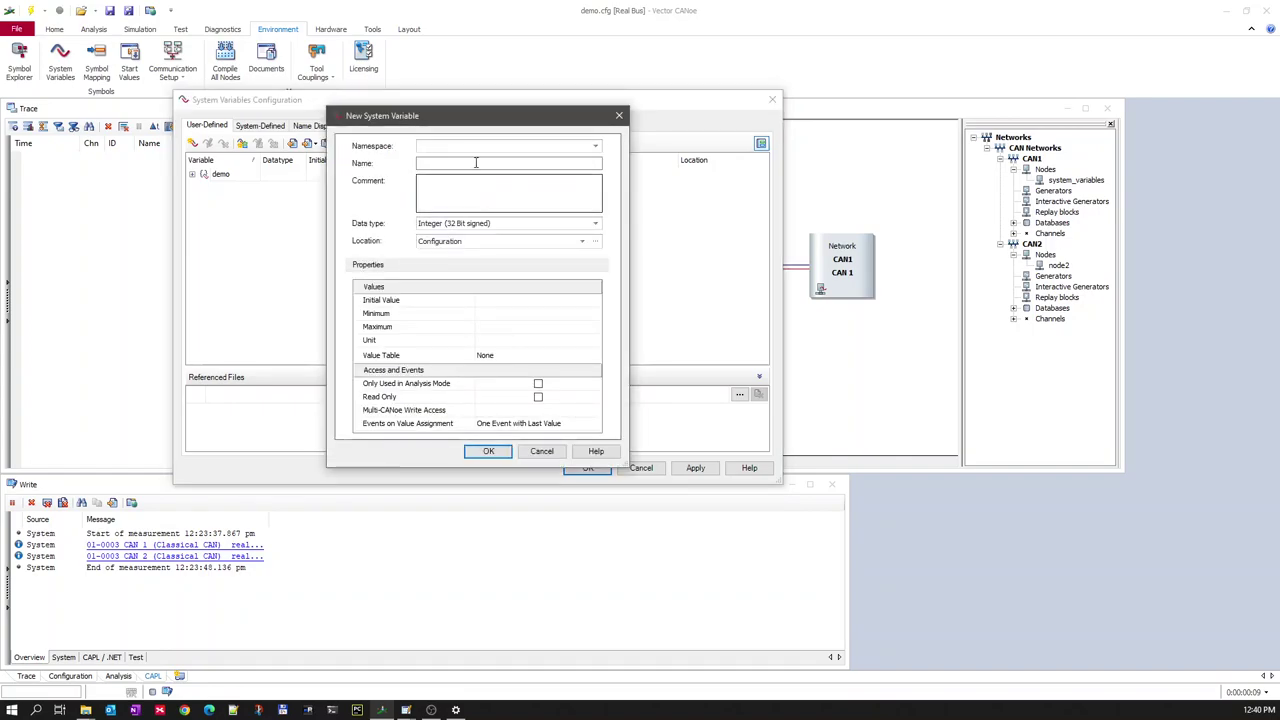
left_click_drag(430, 118, 403, 185)
left_click(591, 182)
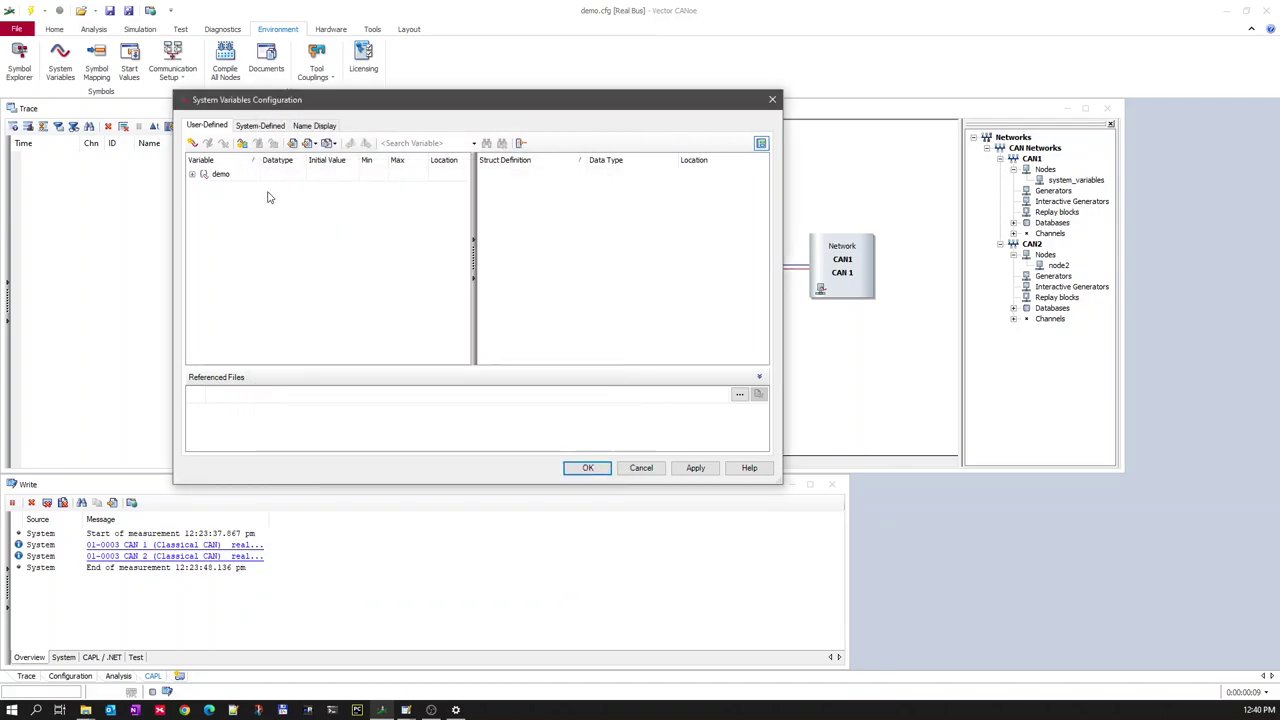
right_click(259, 233)
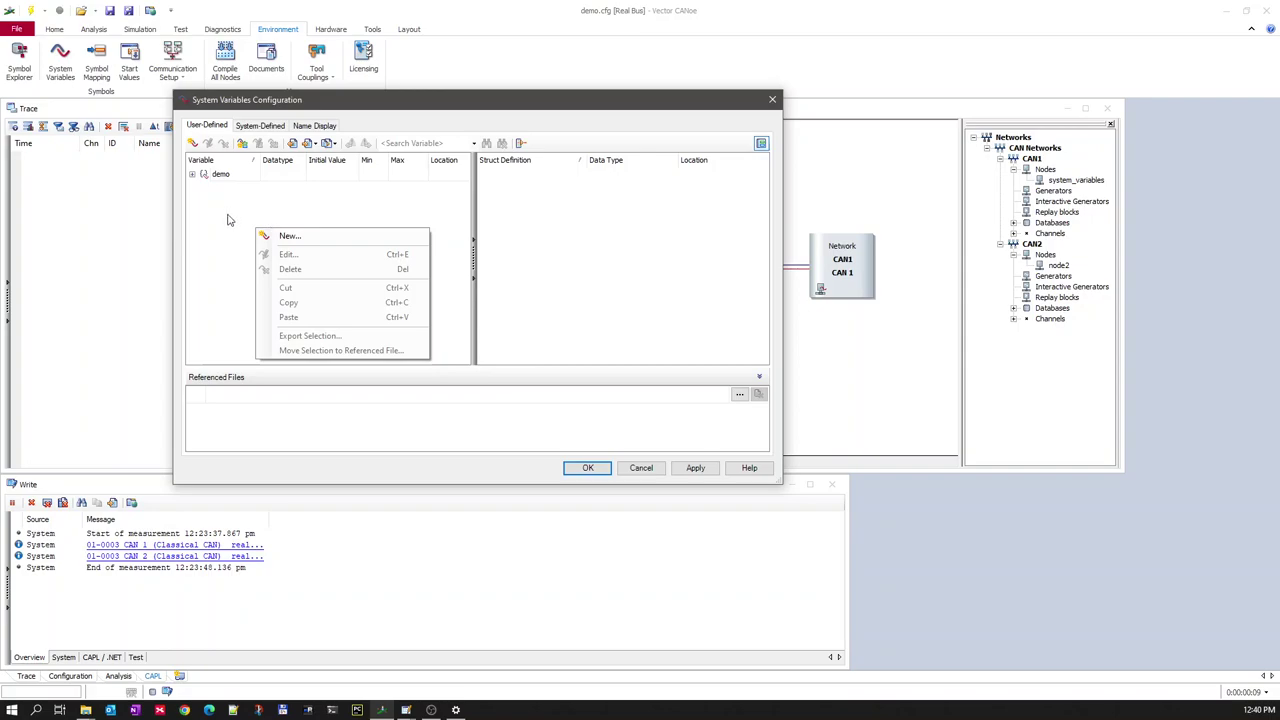
left_click(231, 220)
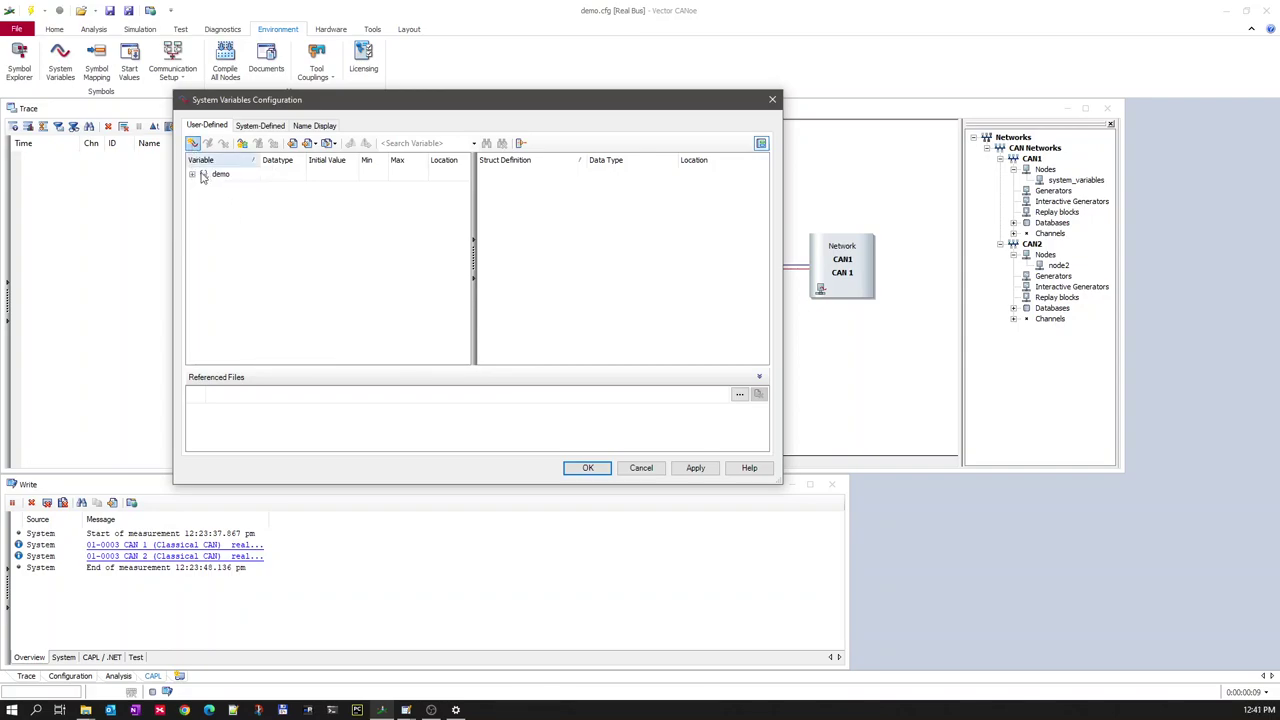
Step: Start a new user-defined system variable named speed in the namespace sys_var_demo, leaving the comment empty
right_click(234, 214)
left_click(267, 224)
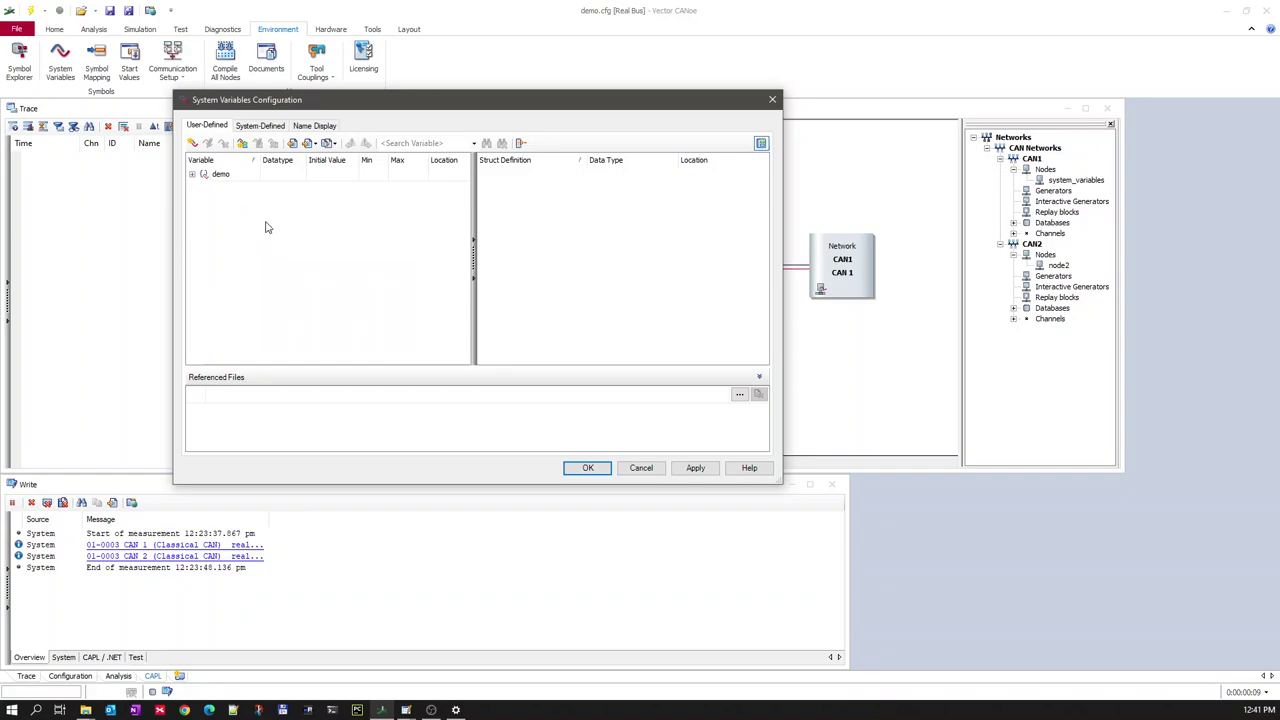
left_click_drag(419, 116, 361, 146)
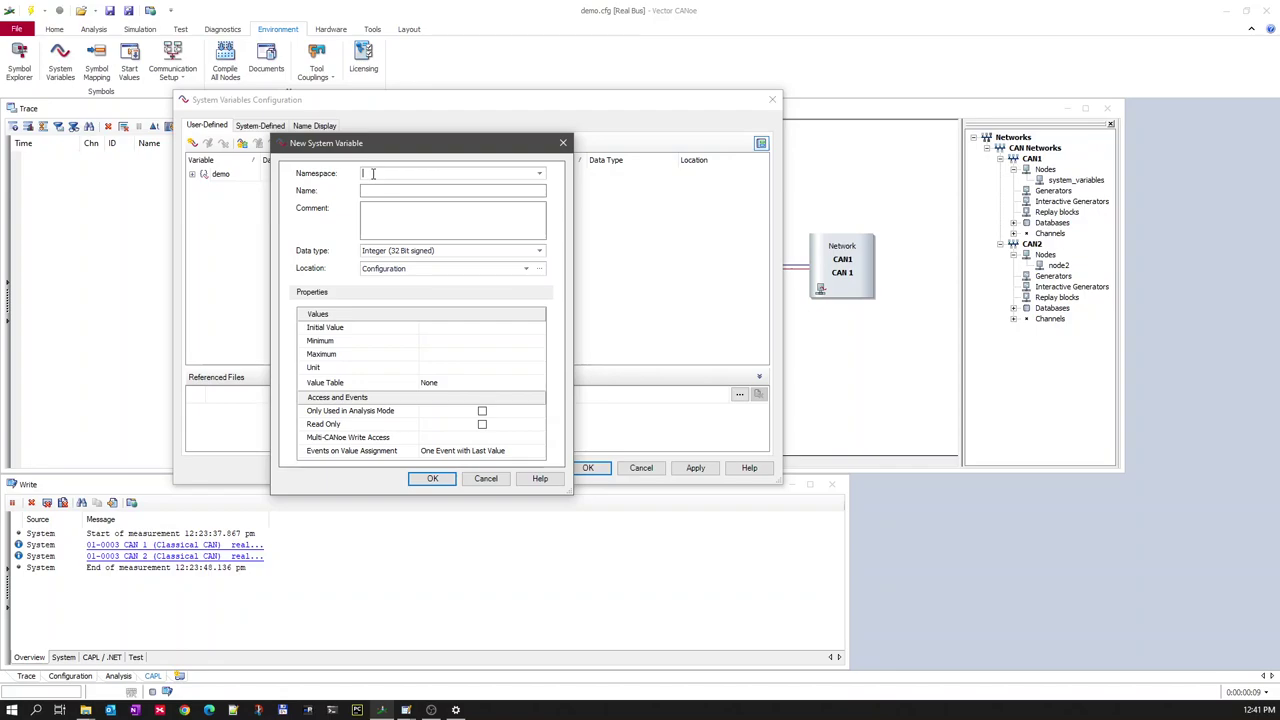
left_click(369, 216)
type("sys")
type("_")
type("name")
key("shift+Left")
key("shift+Left")
key("shift+Left")
key("shift+Left")
type("demo")
type("var")
type("_")
type("speed")
left_click(363, 208)
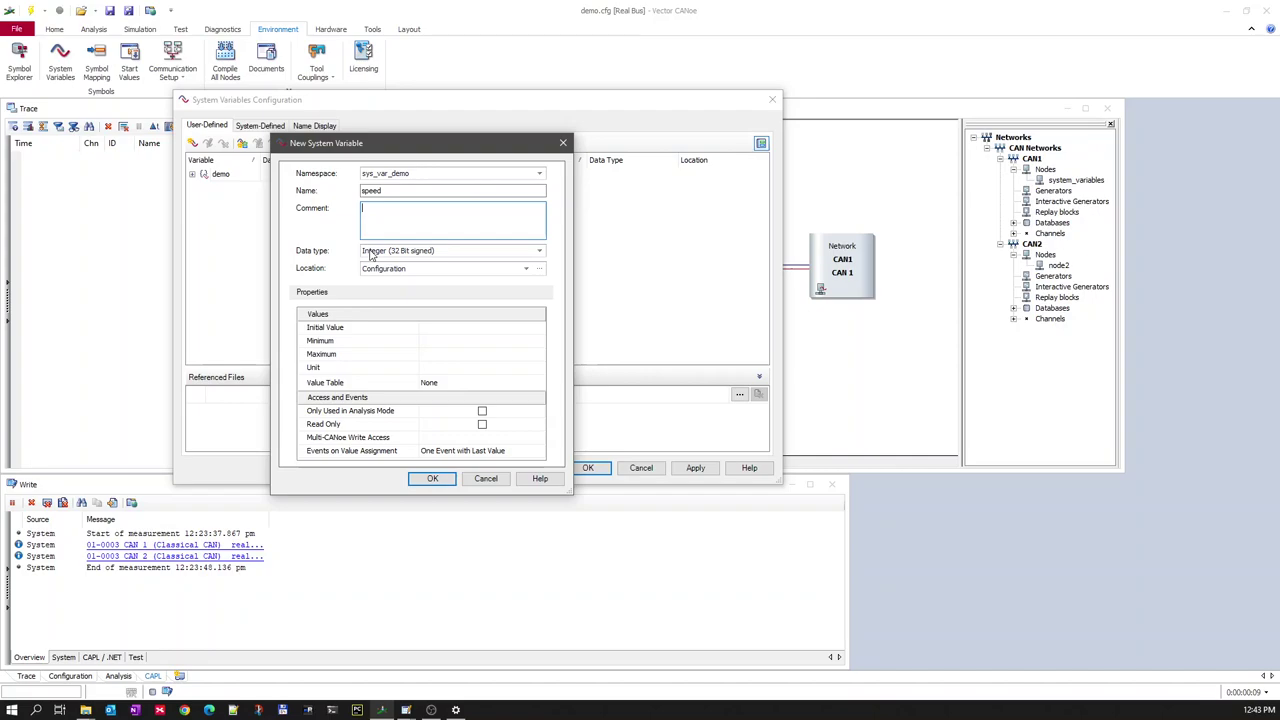
Step: Go through the available data types for the speed variable and choose String
left_click(372, 254)
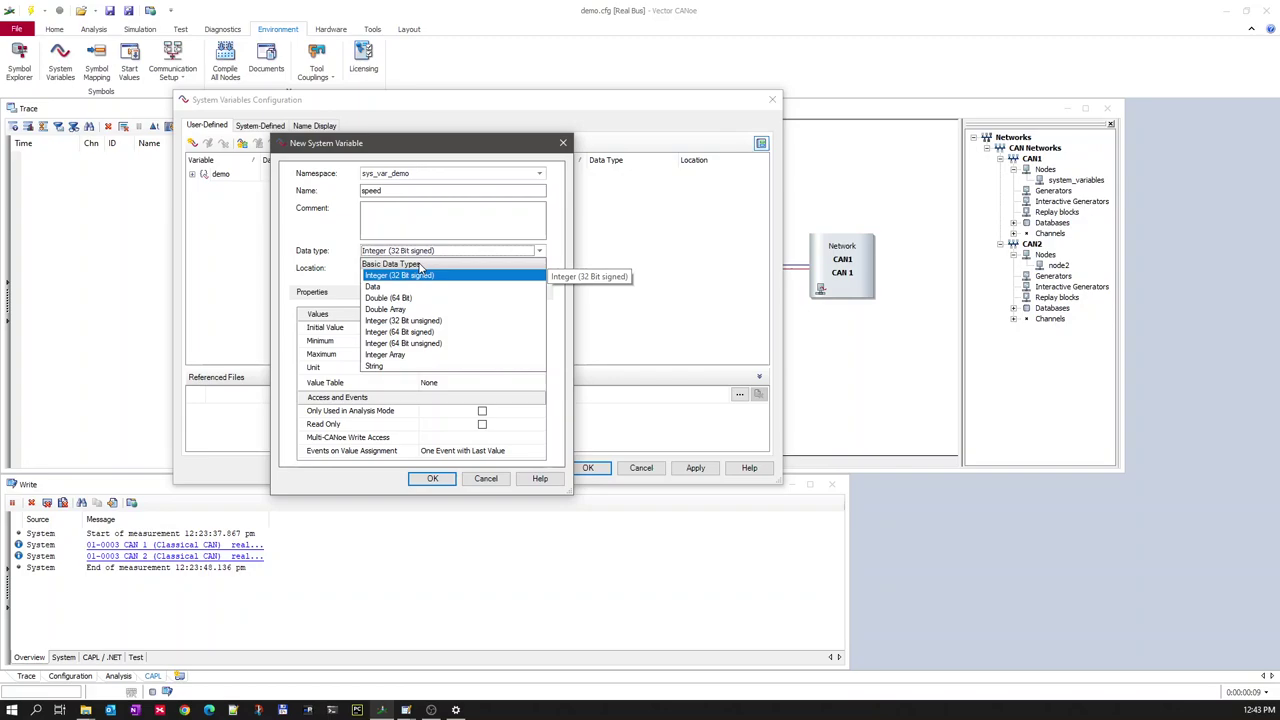
key("Down")
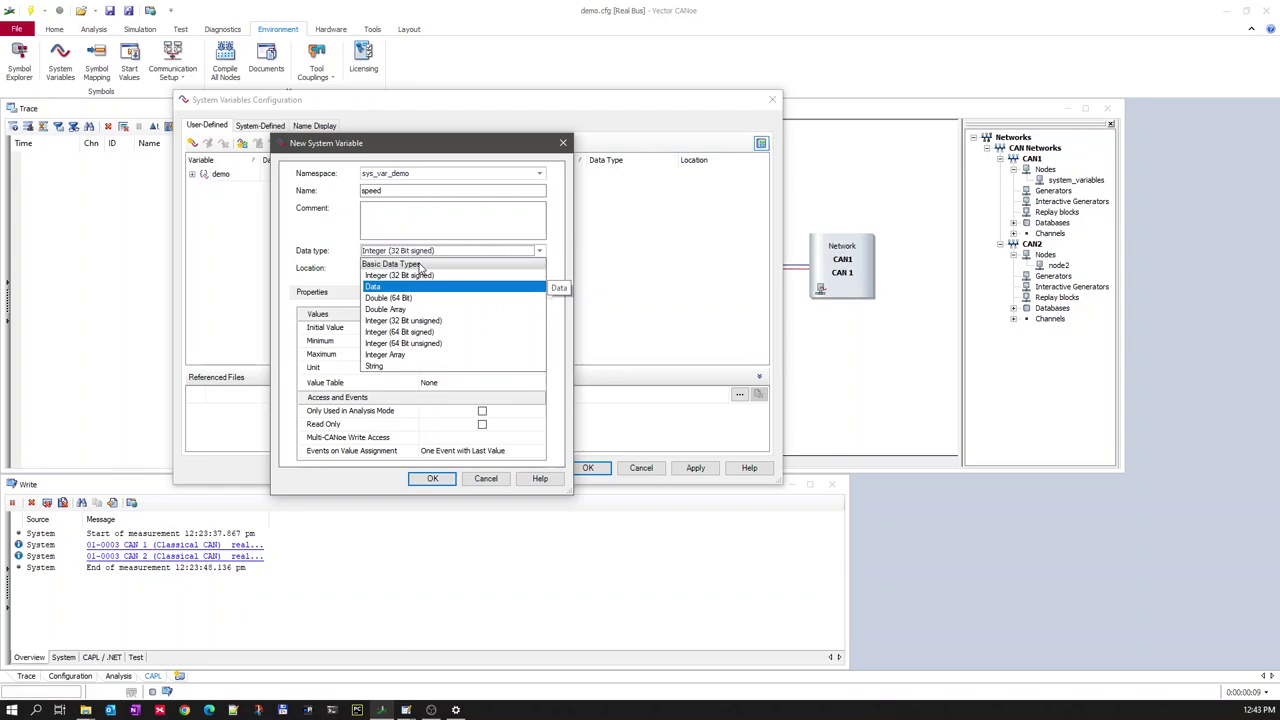
key("Down")
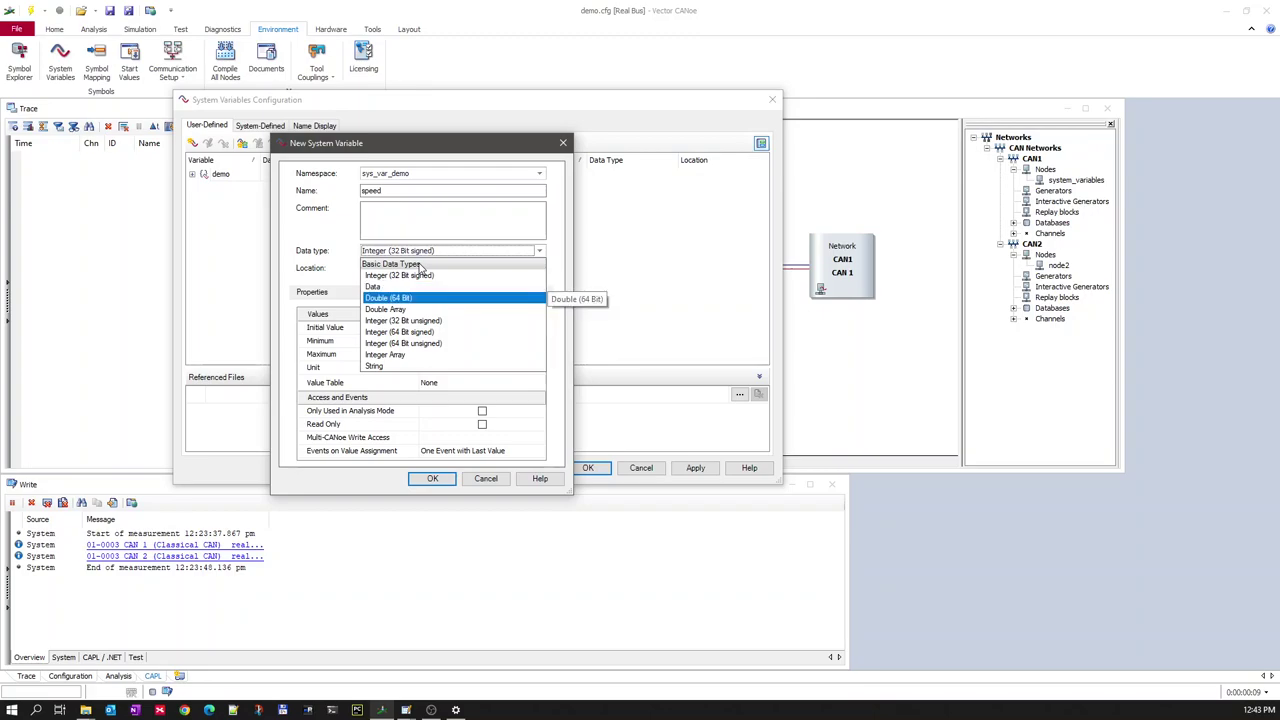
key("Down")
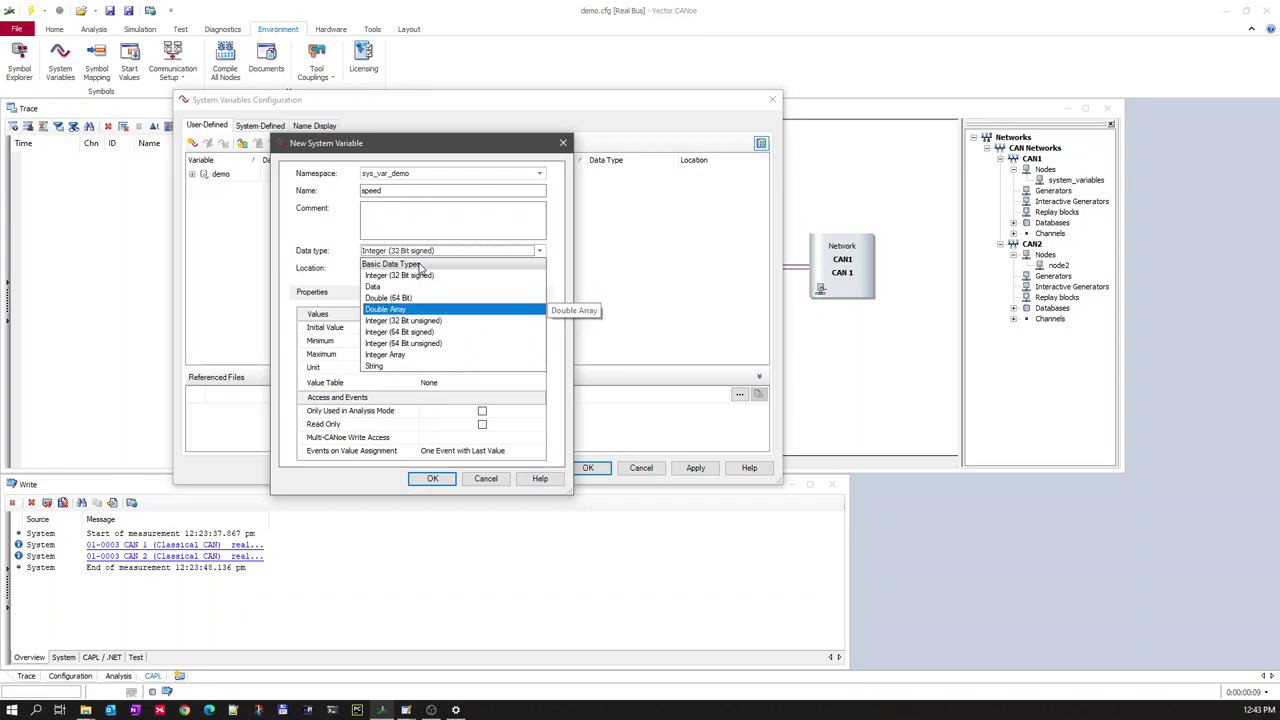
key("Down")
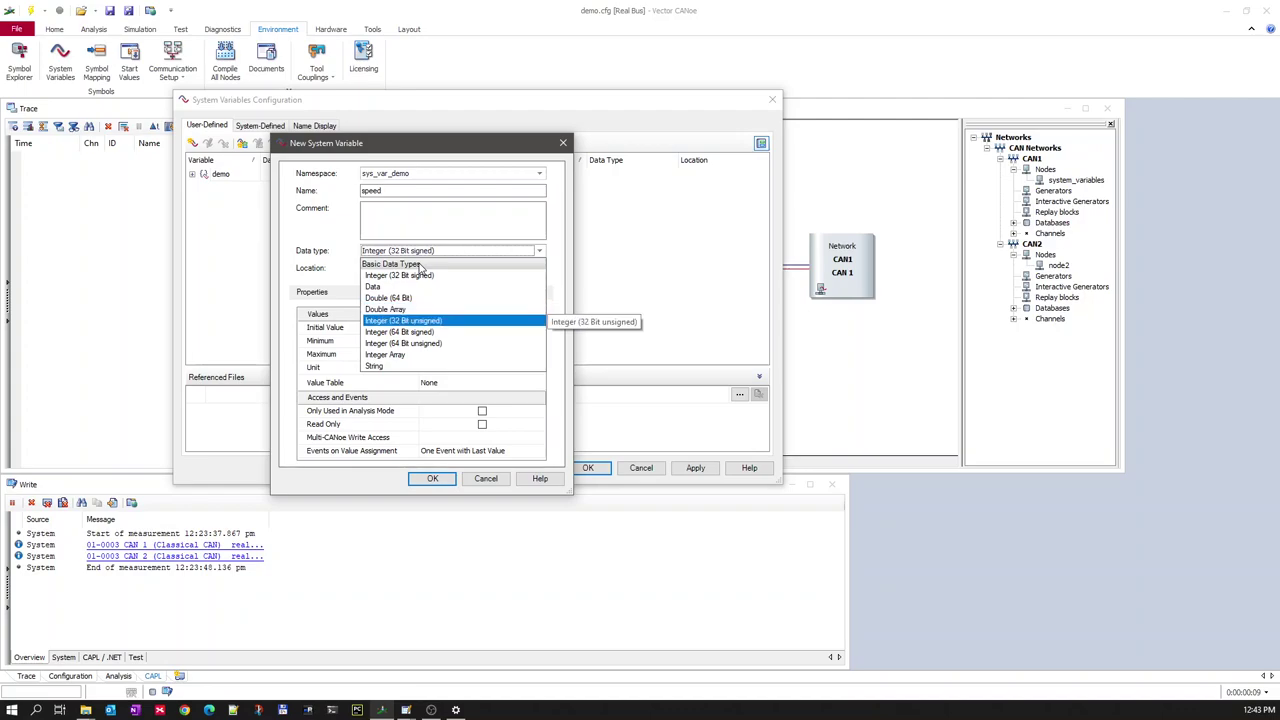
key("Down")
key("Down")
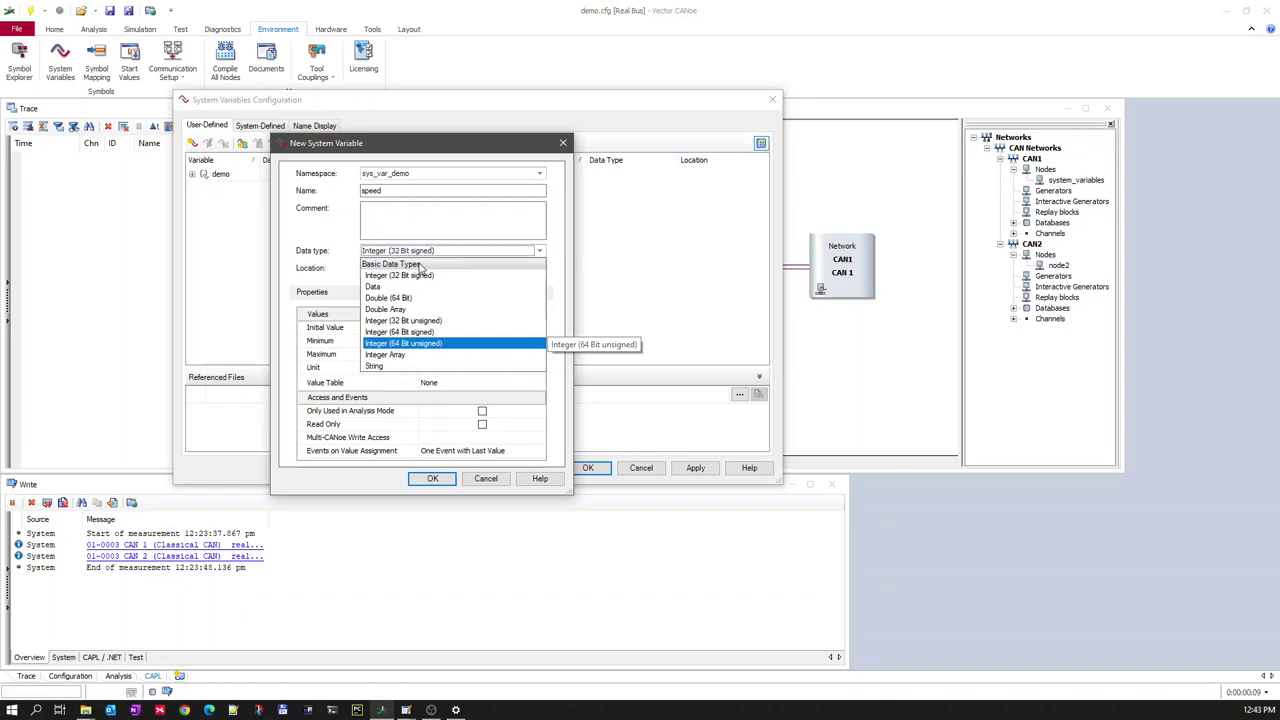
key("Down")
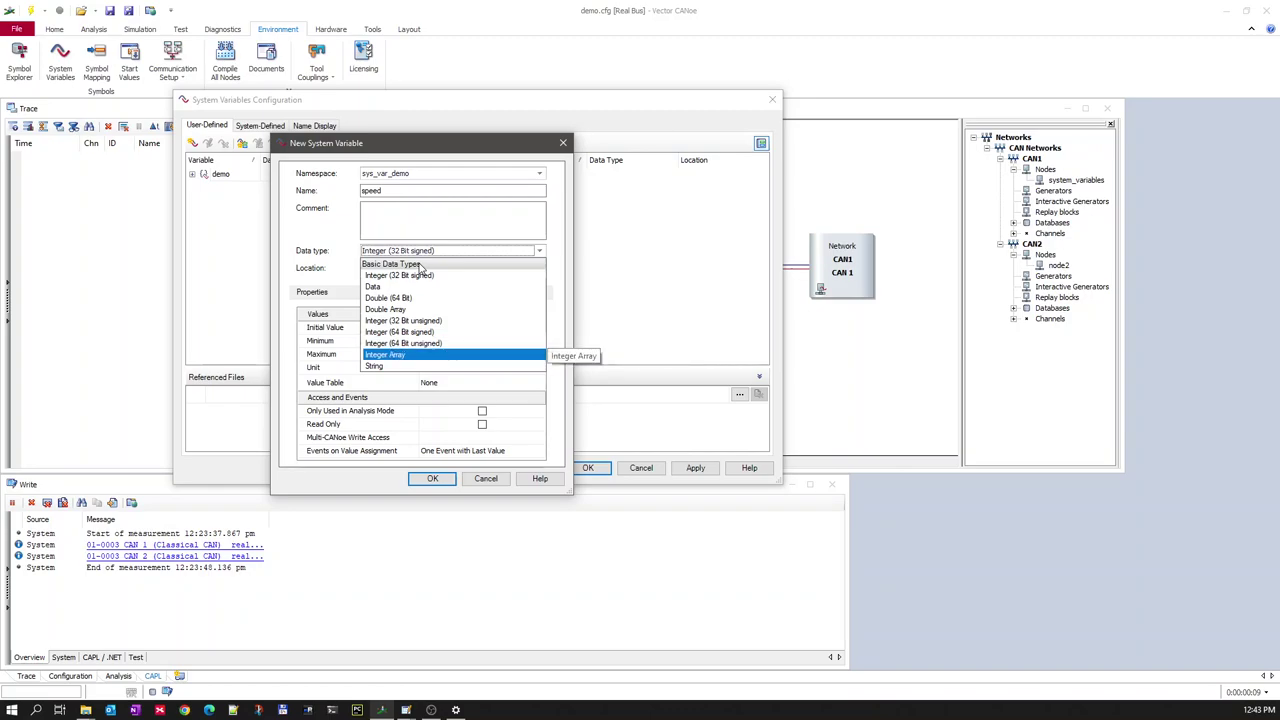
key("Down")
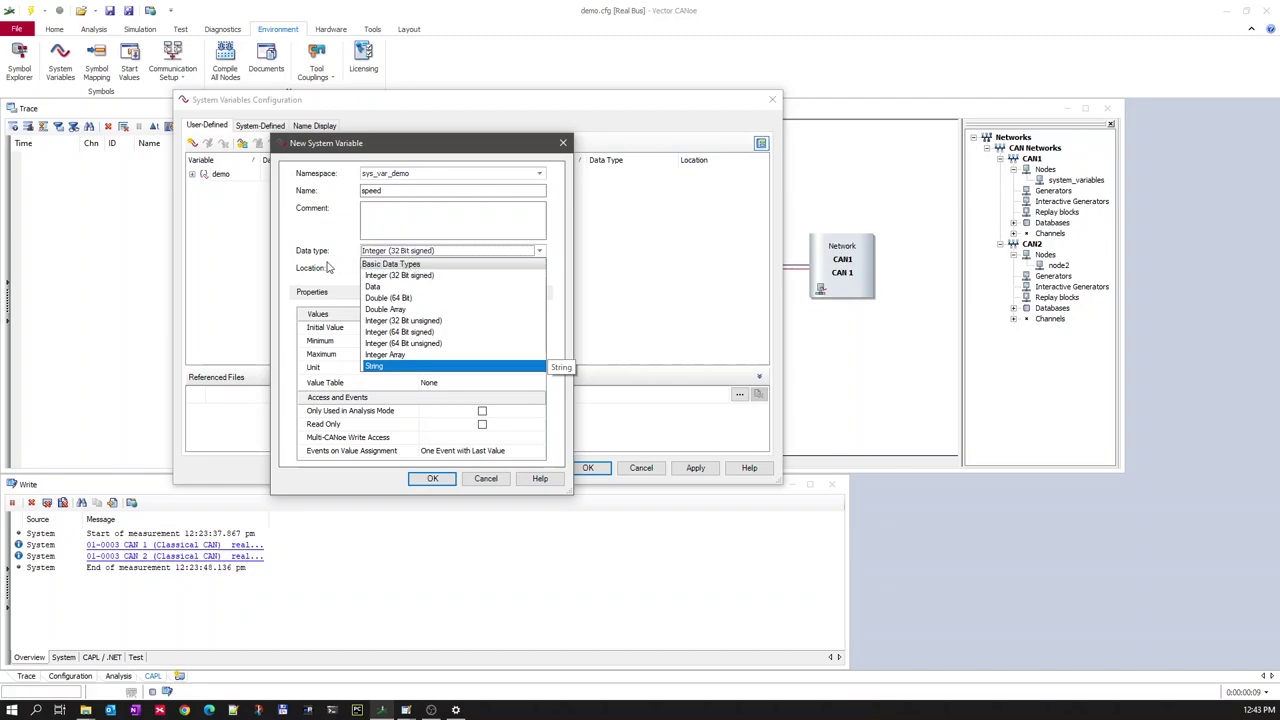
key("Return")
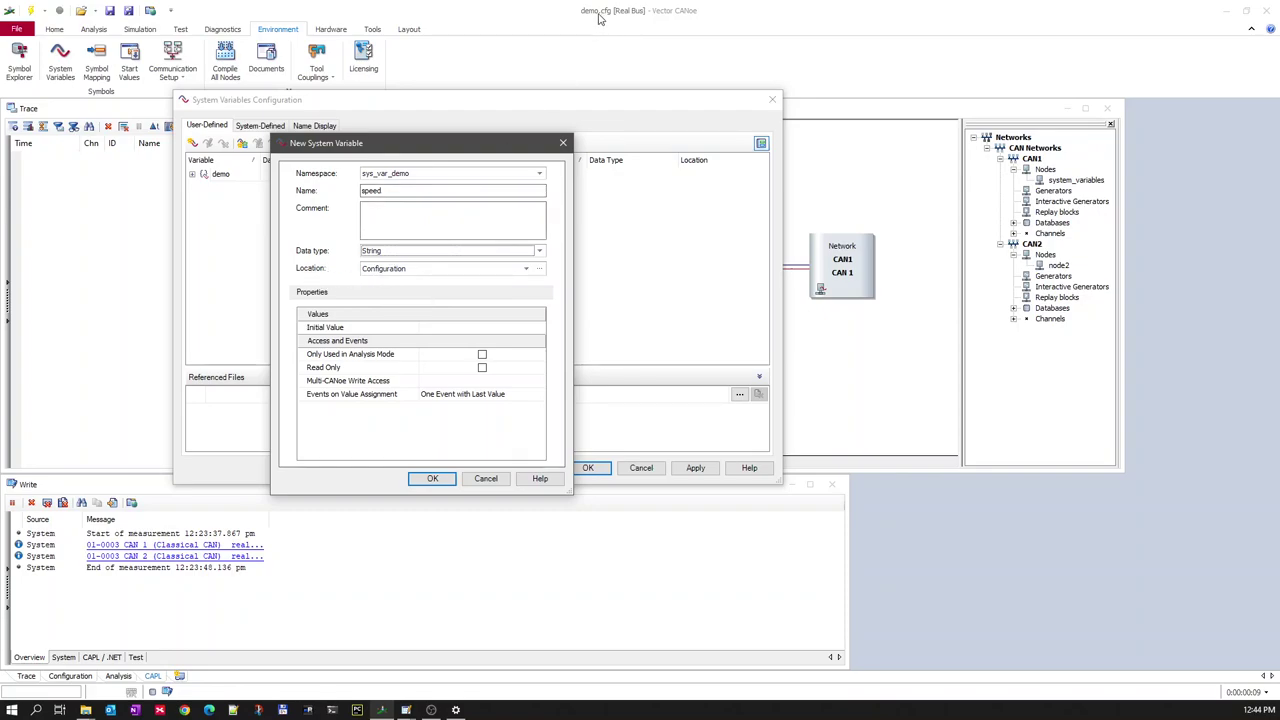
Step: Examine the storage location options and the initial value property of the speed variable
left_click(383, 276)
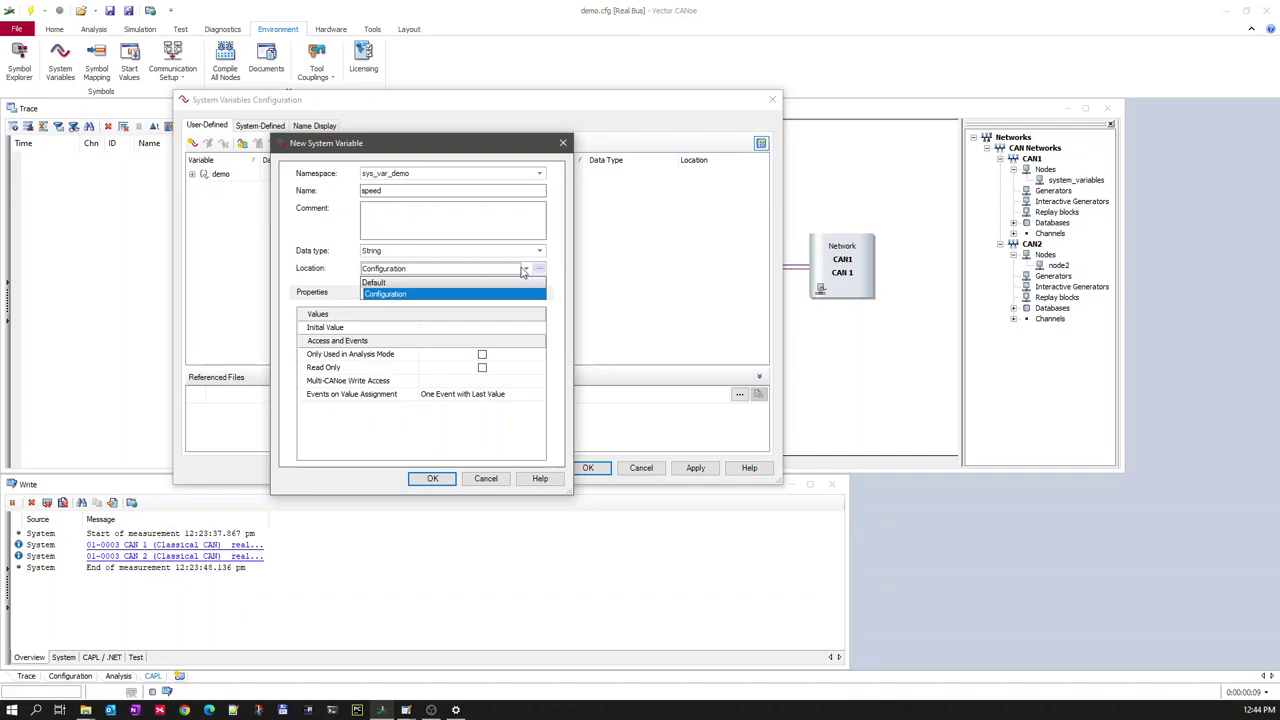
left_click(314, 277)
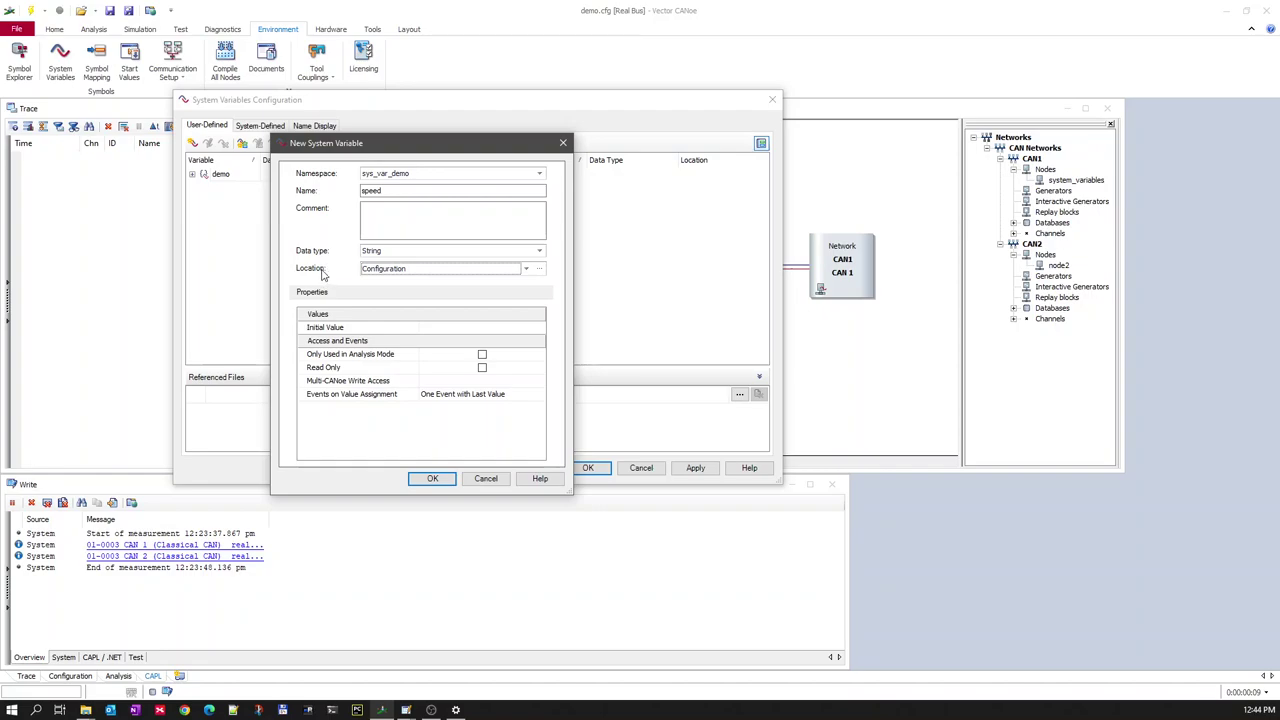
left_click(360, 330)
left_click(436, 330)
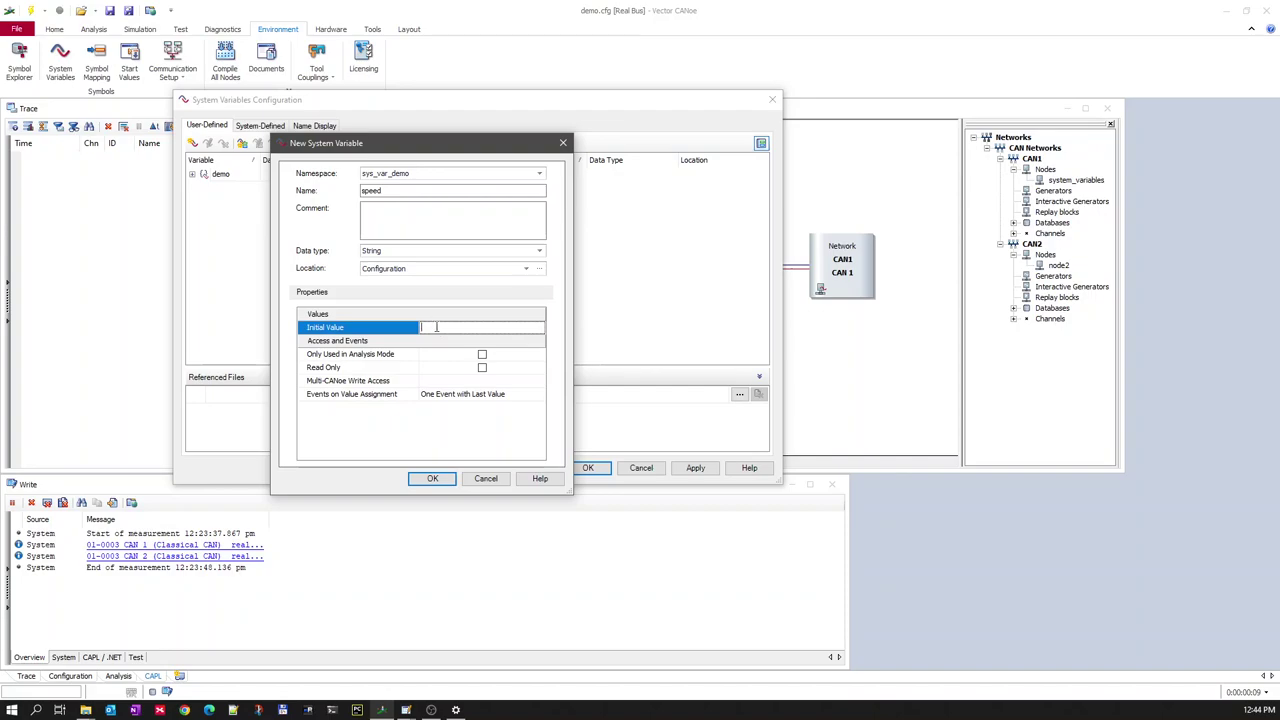
Step: Set the speed variable's data type to Integer (32 Bit signed), with 0 as both initial value and minimum
left_click(405, 251)
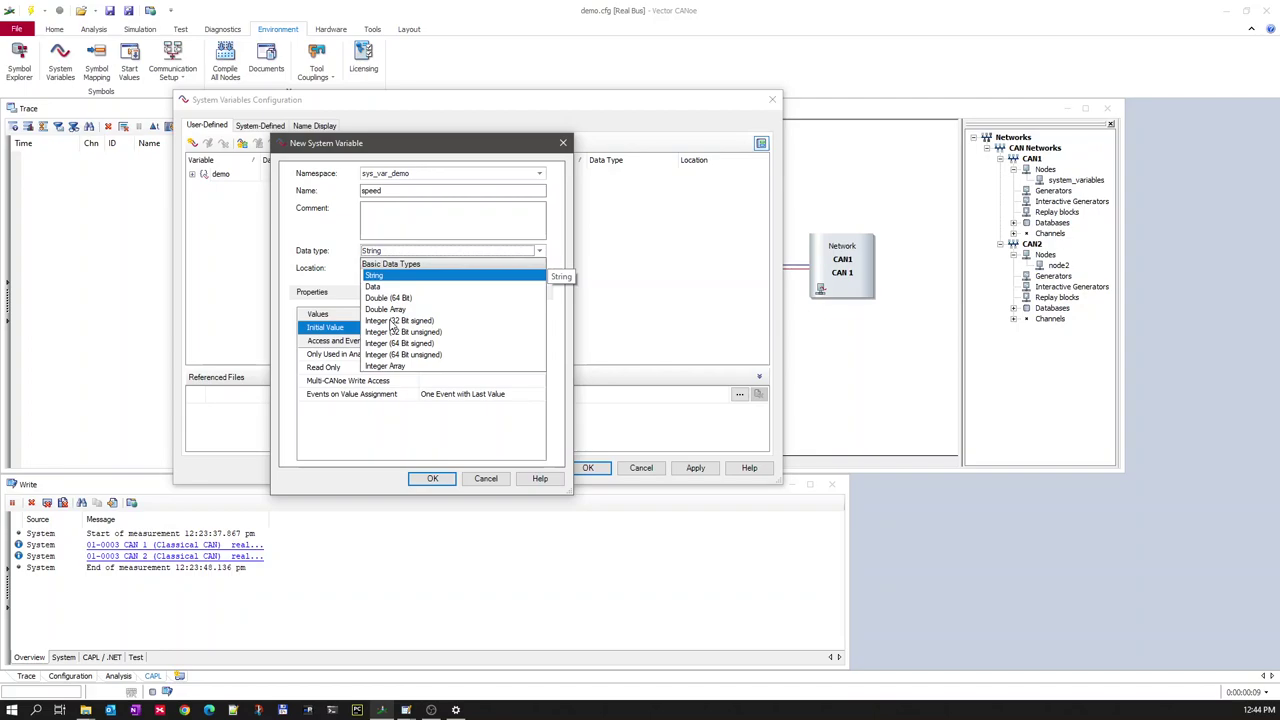
left_click(396, 321)
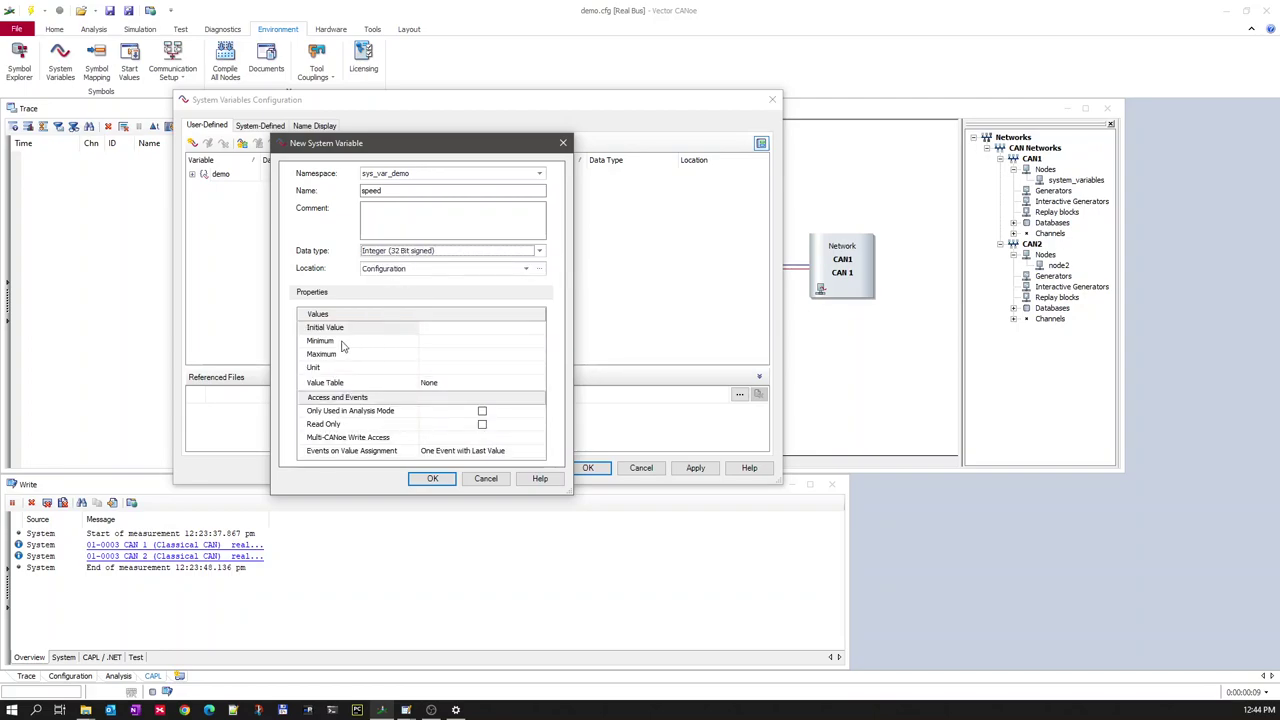
left_click(447, 329)
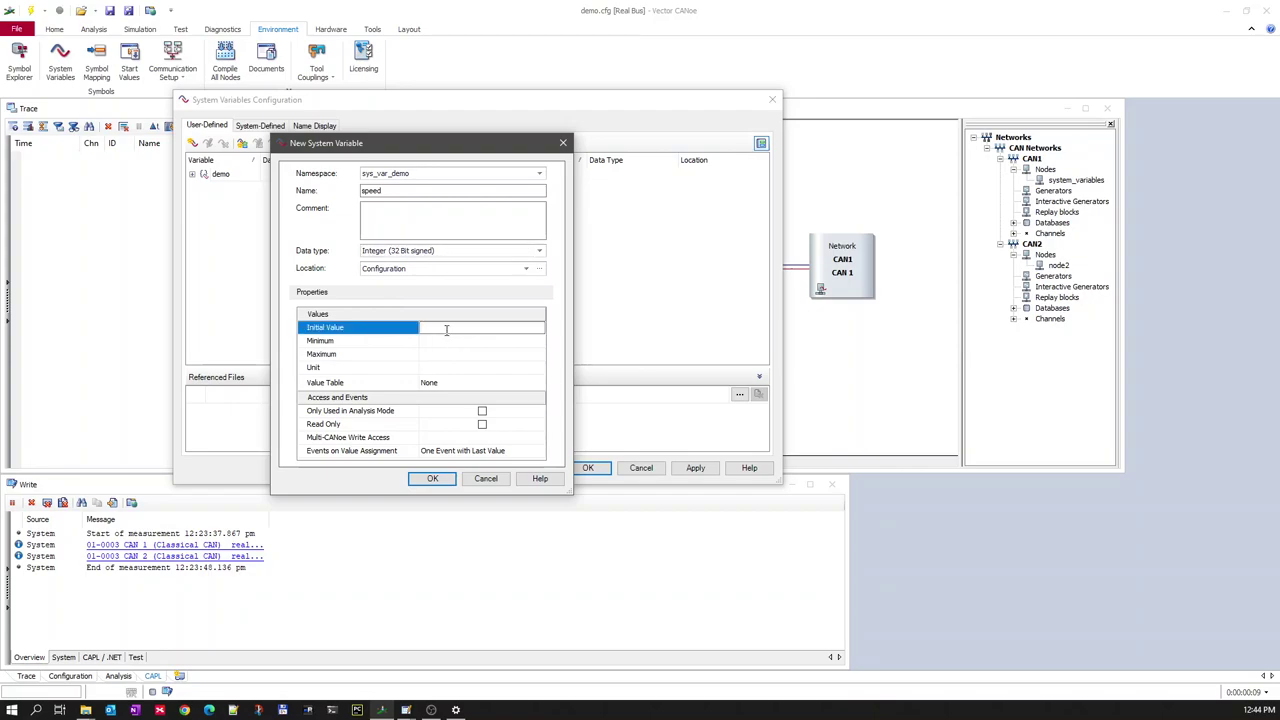
type("0")
left_click(395, 347)
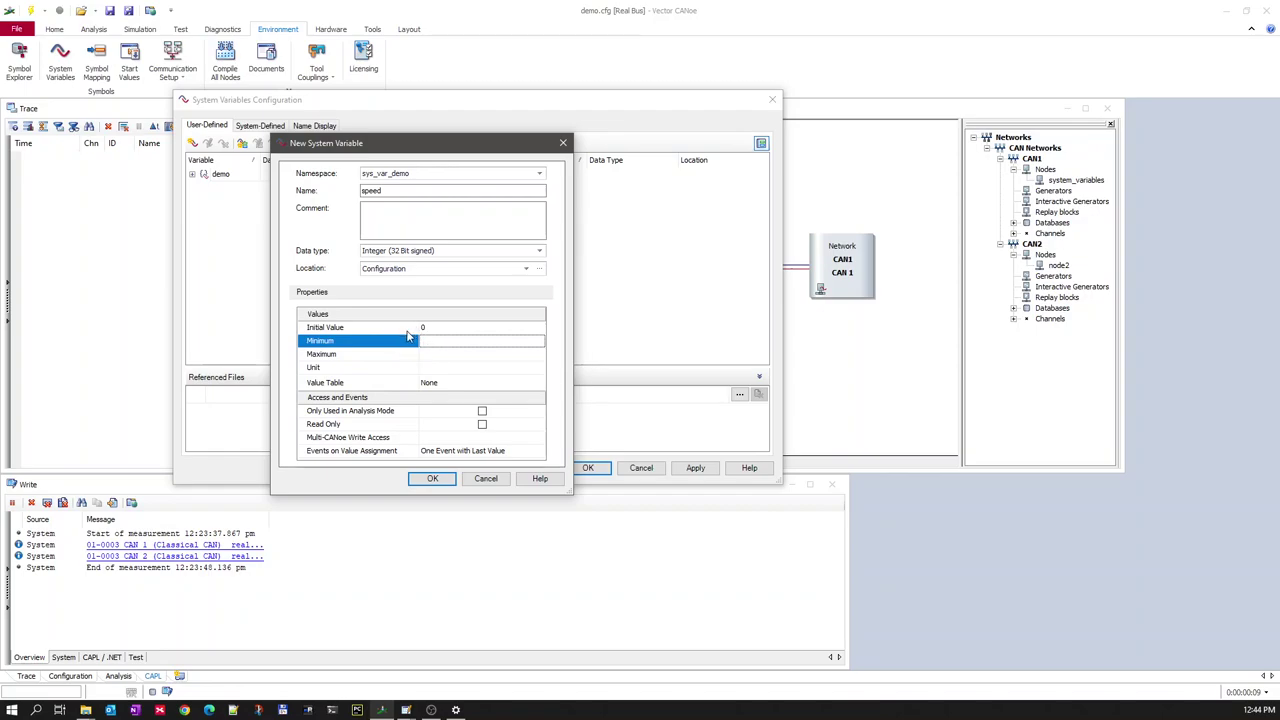
left_click(407, 331)
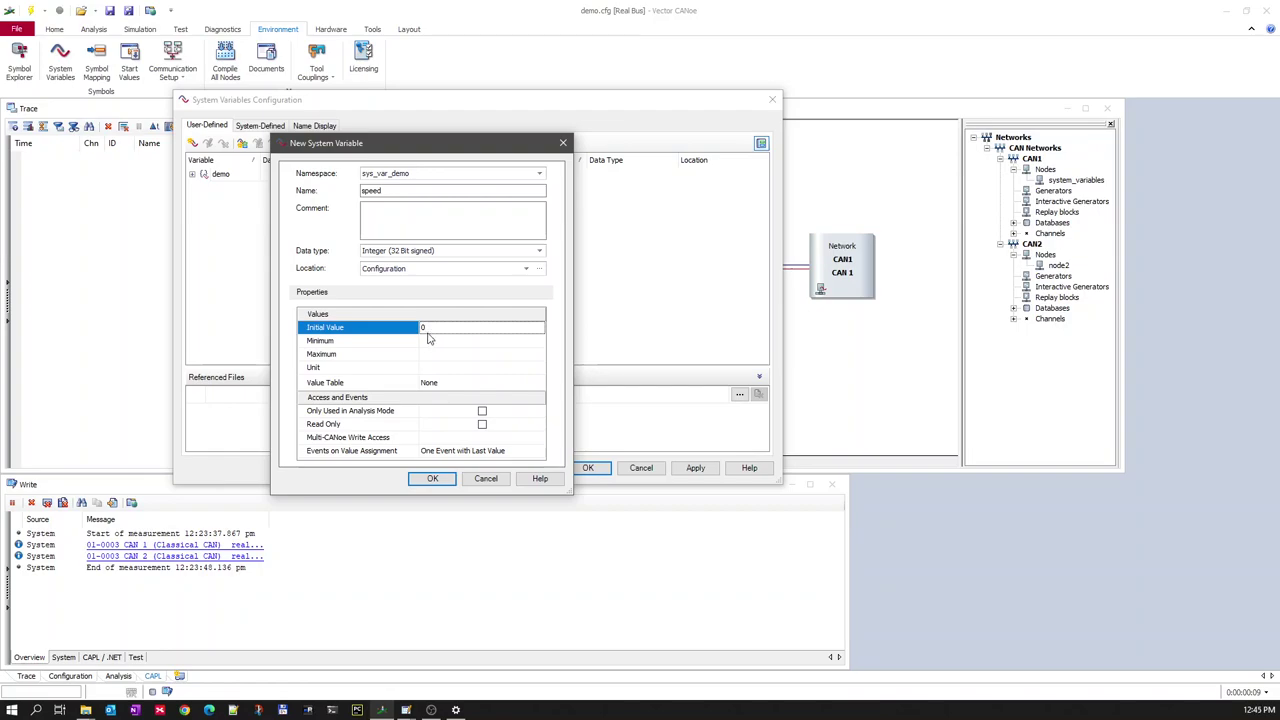
left_click(427, 342)
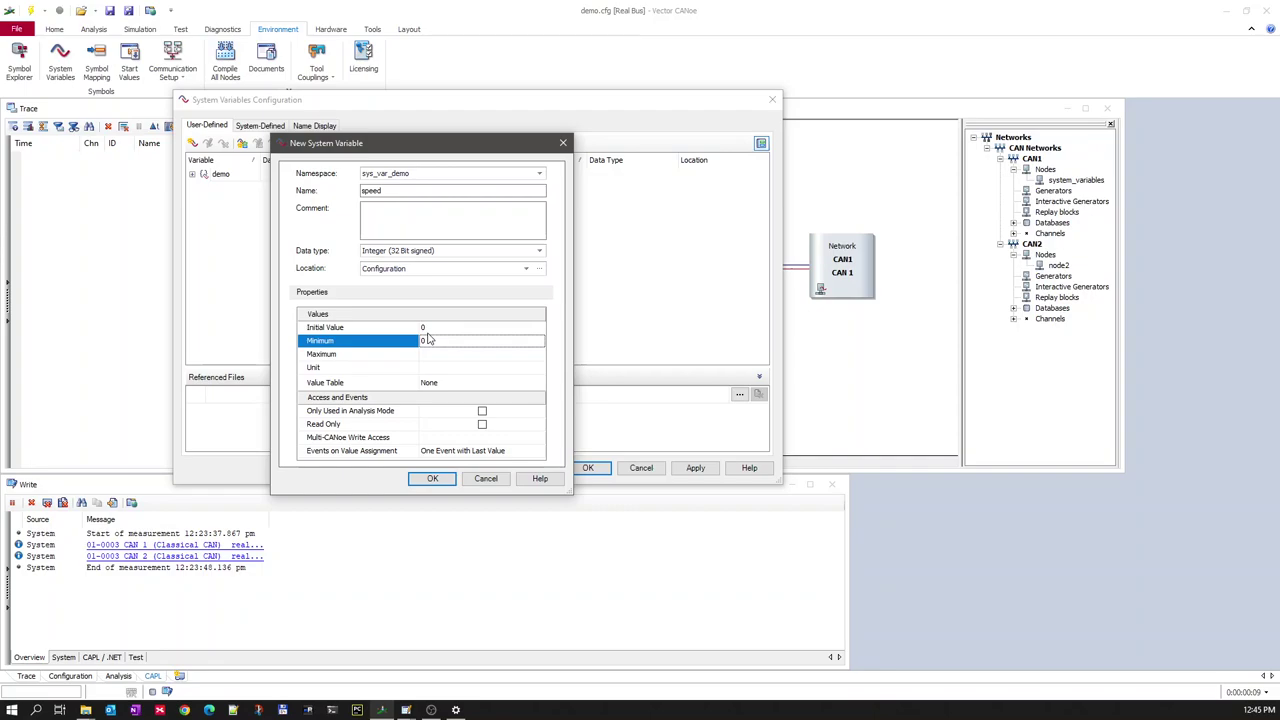
Step: Set the speed variable's maximum to 200 and its unit to km/h
left_click(432, 356)
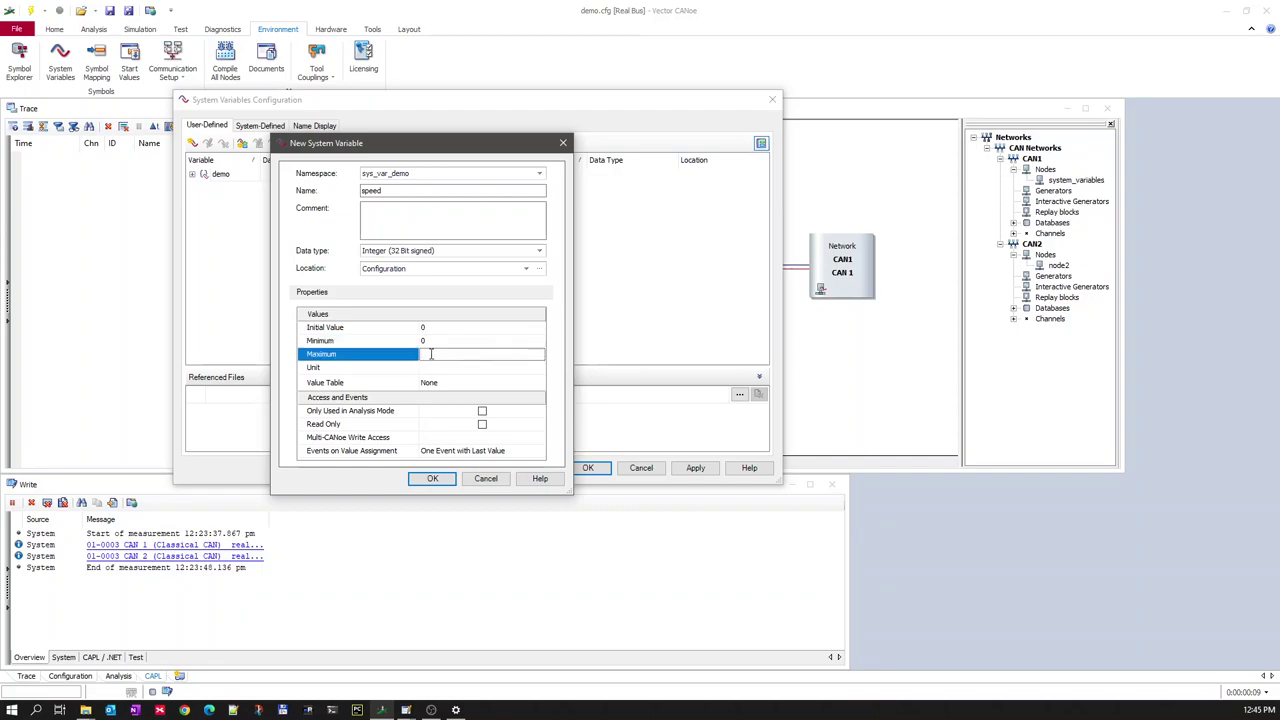
type("200")
left_click(430, 368)
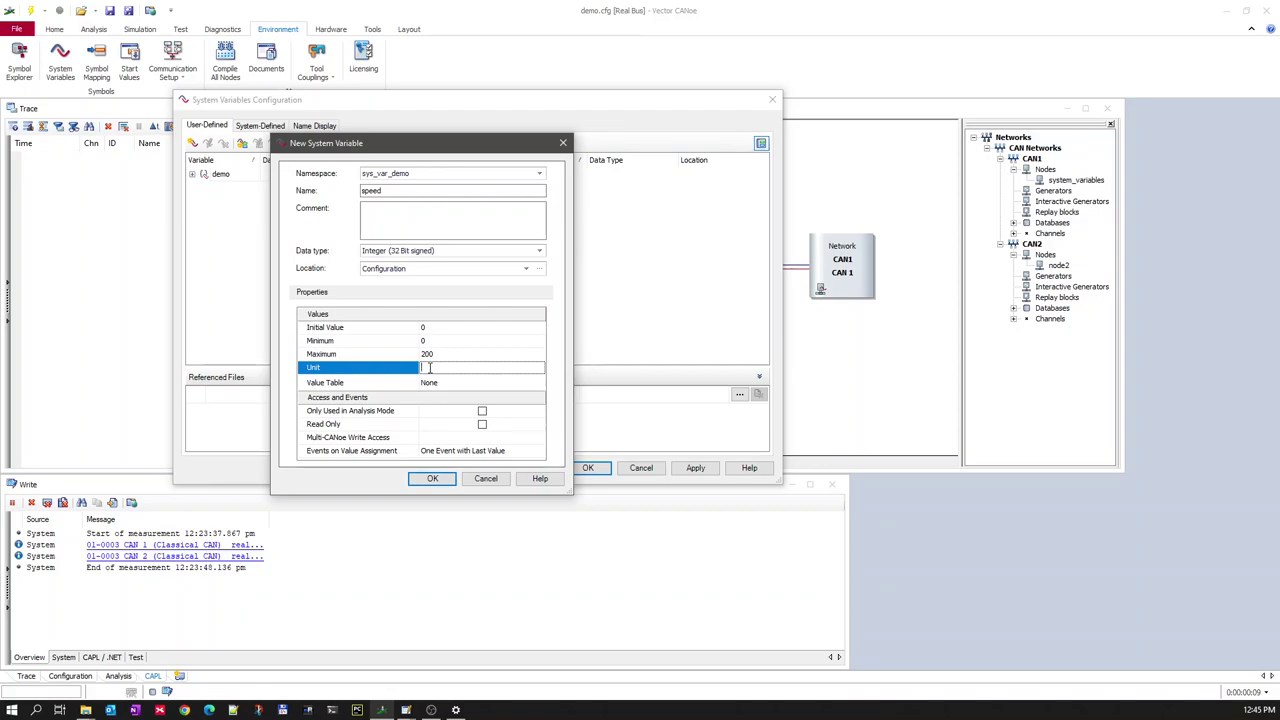
type("km/h")
Step: Open the value table templates for the speed variable and add a new template named speed
left_click(445, 387)
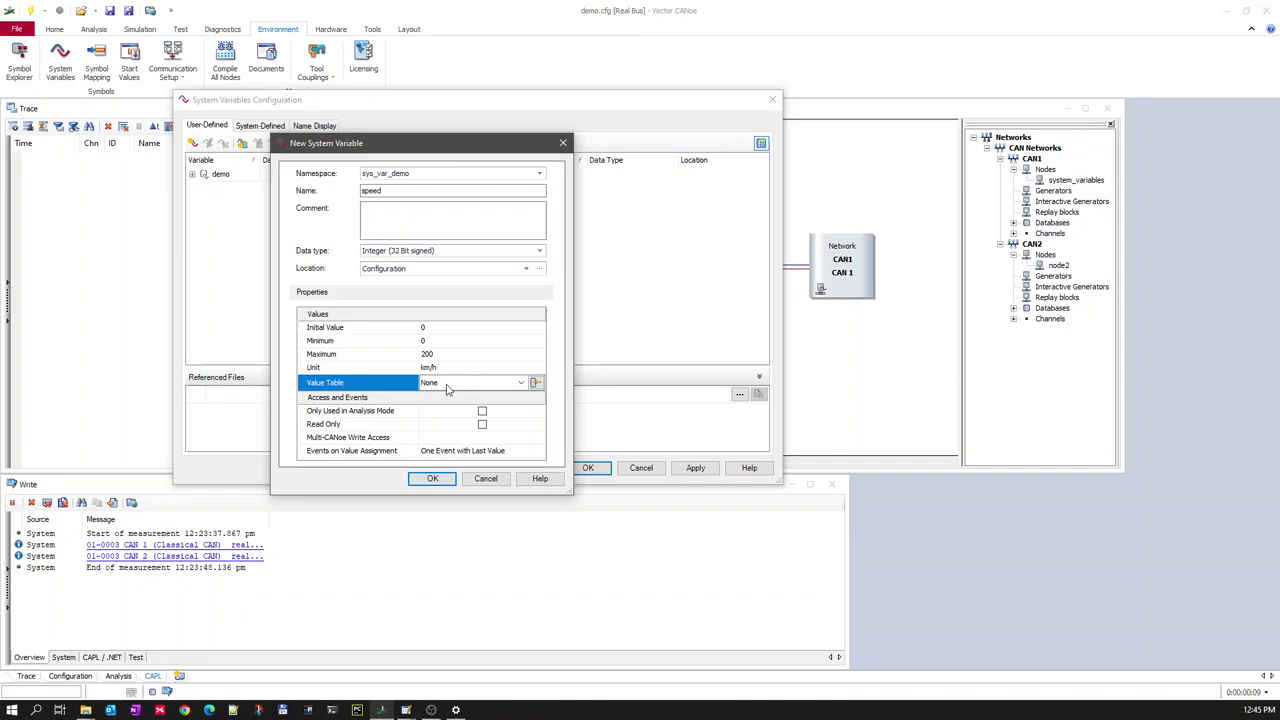
left_click(536, 383)
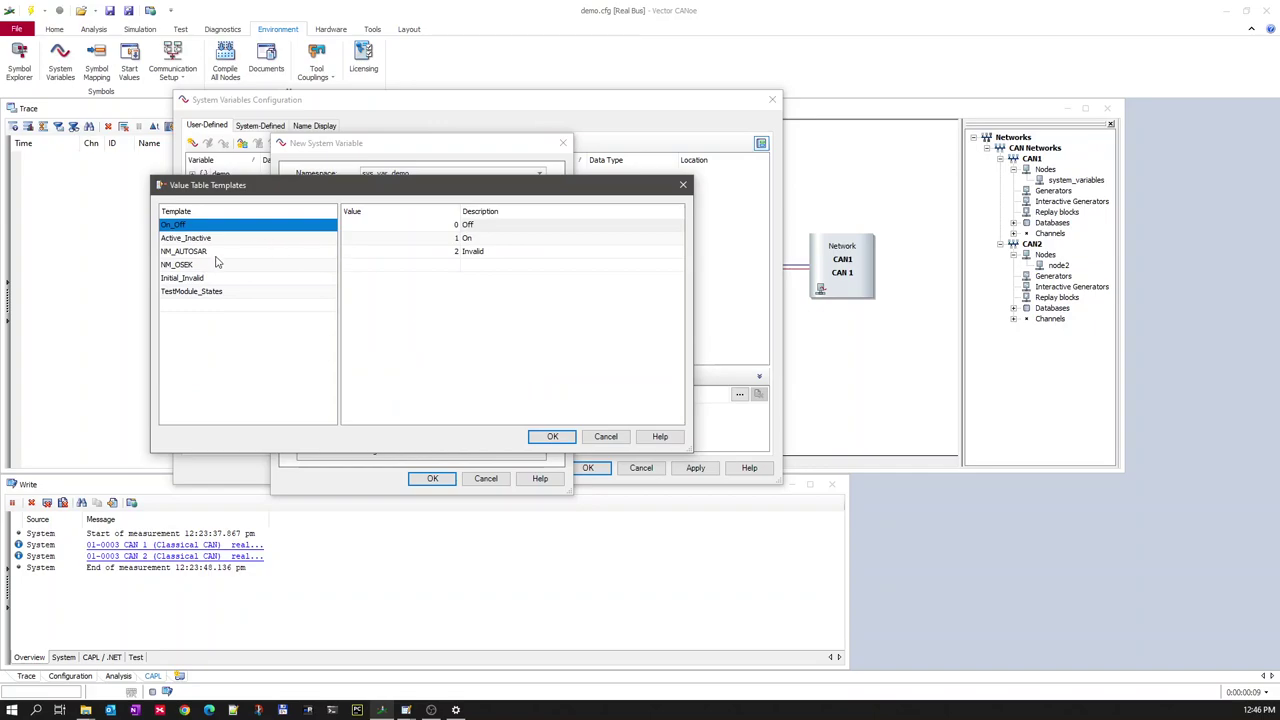
left_click(213, 311)
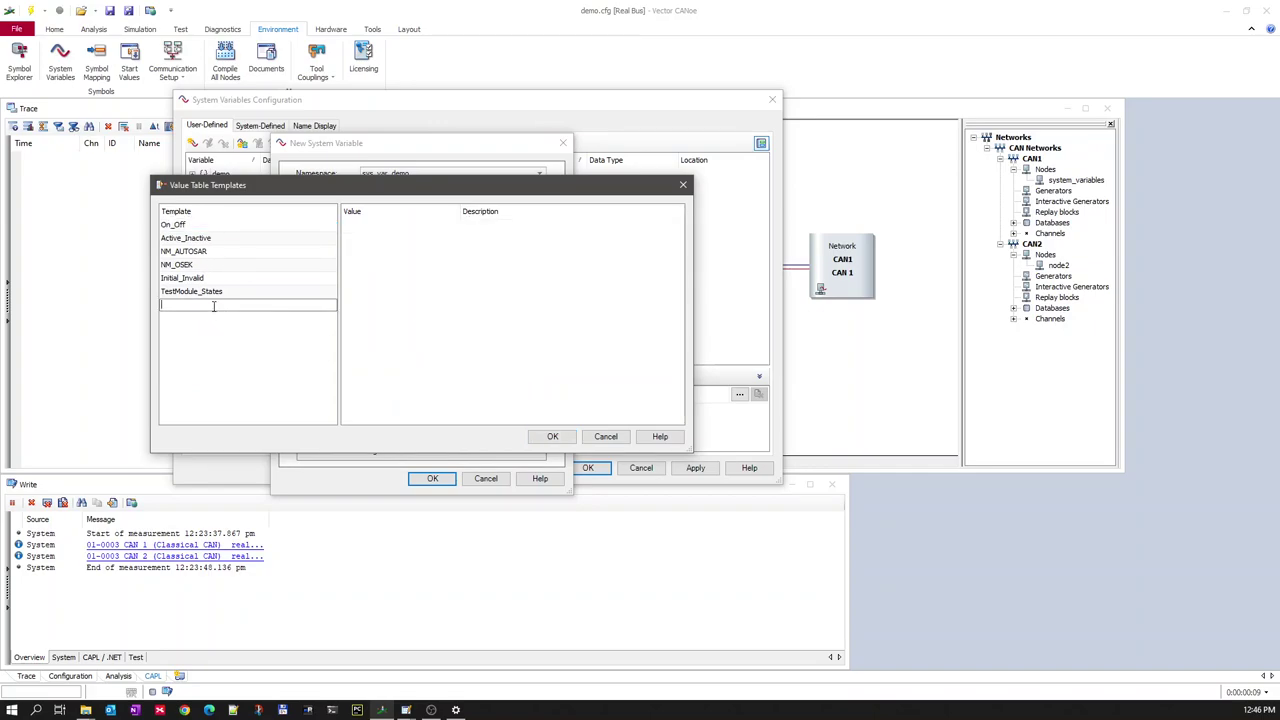
type("speed")
left_click(213, 313)
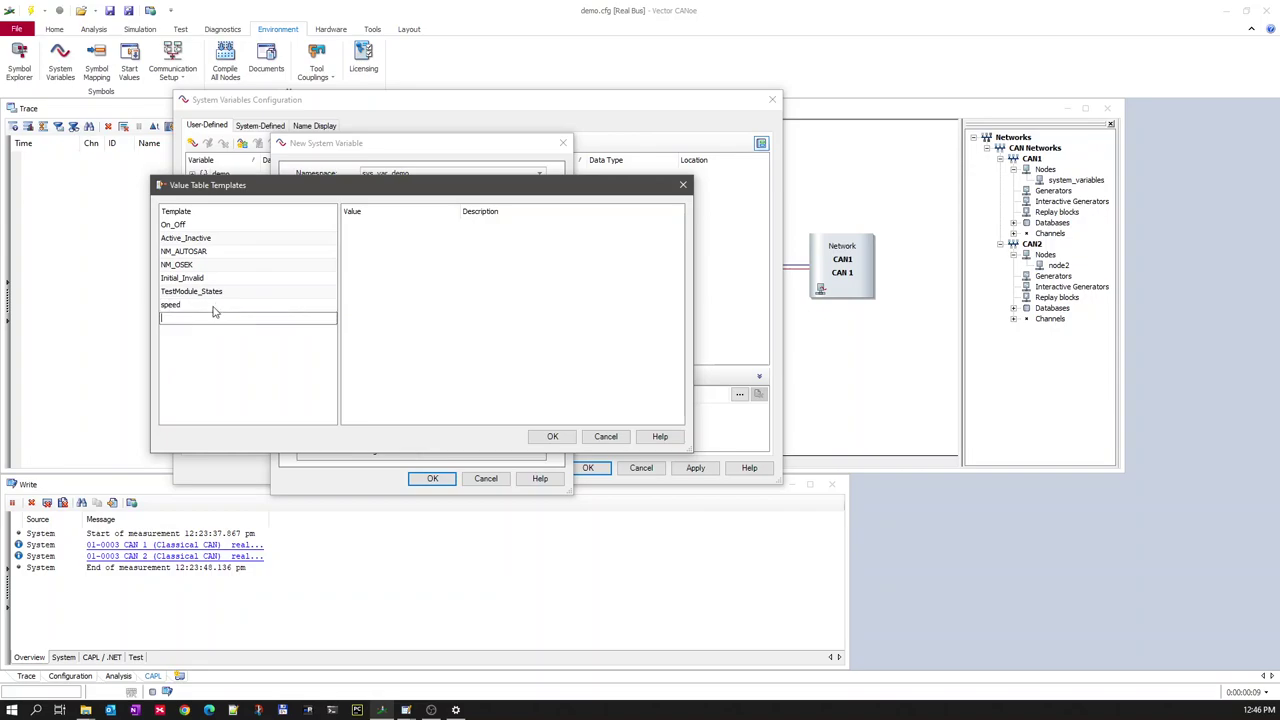
left_click(213, 309)
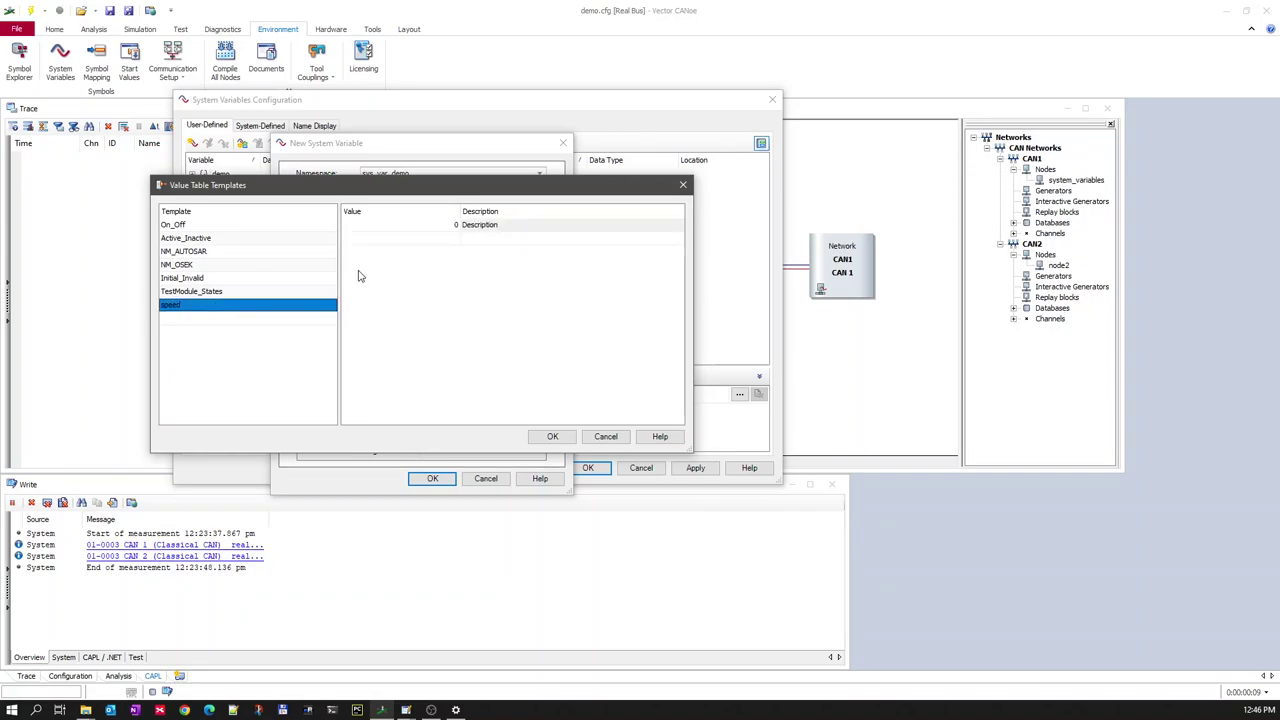
Step: Define the speed template's entries as 0 for Init and 200 for Maximum
left_click(491, 226)
type("Init")
left_click(453, 238)
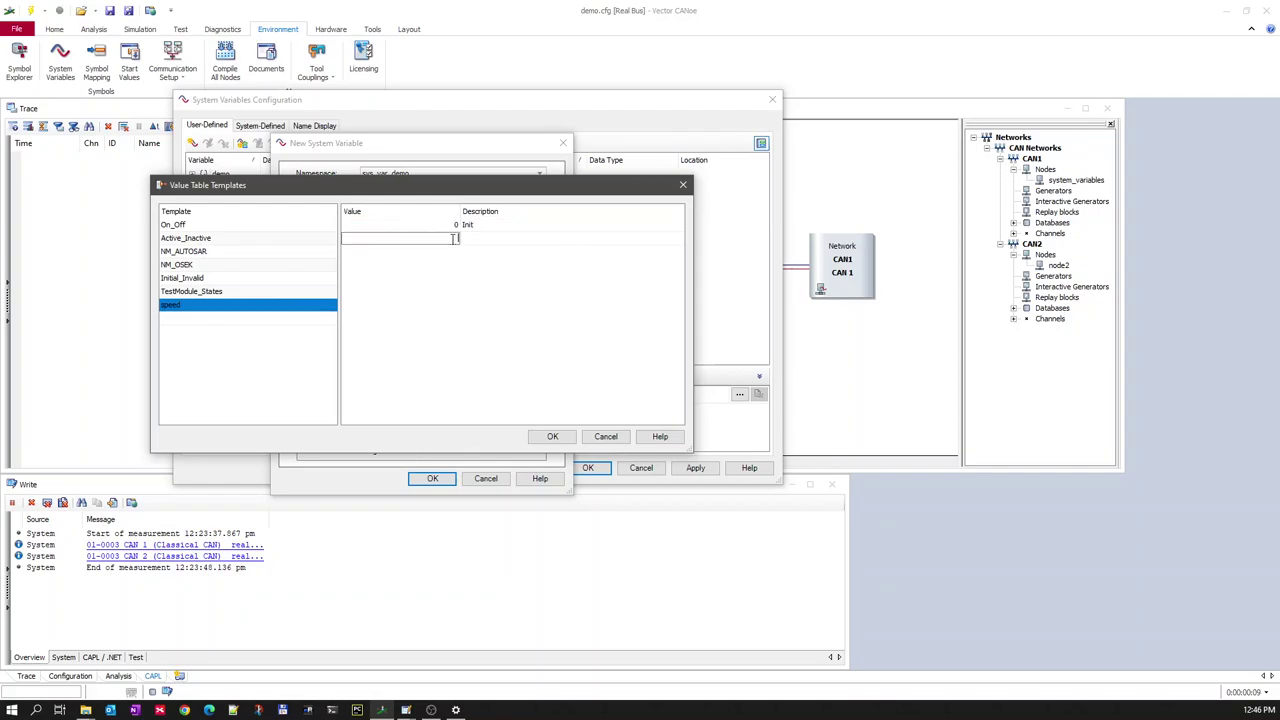
type("200")
left_click(489, 238)
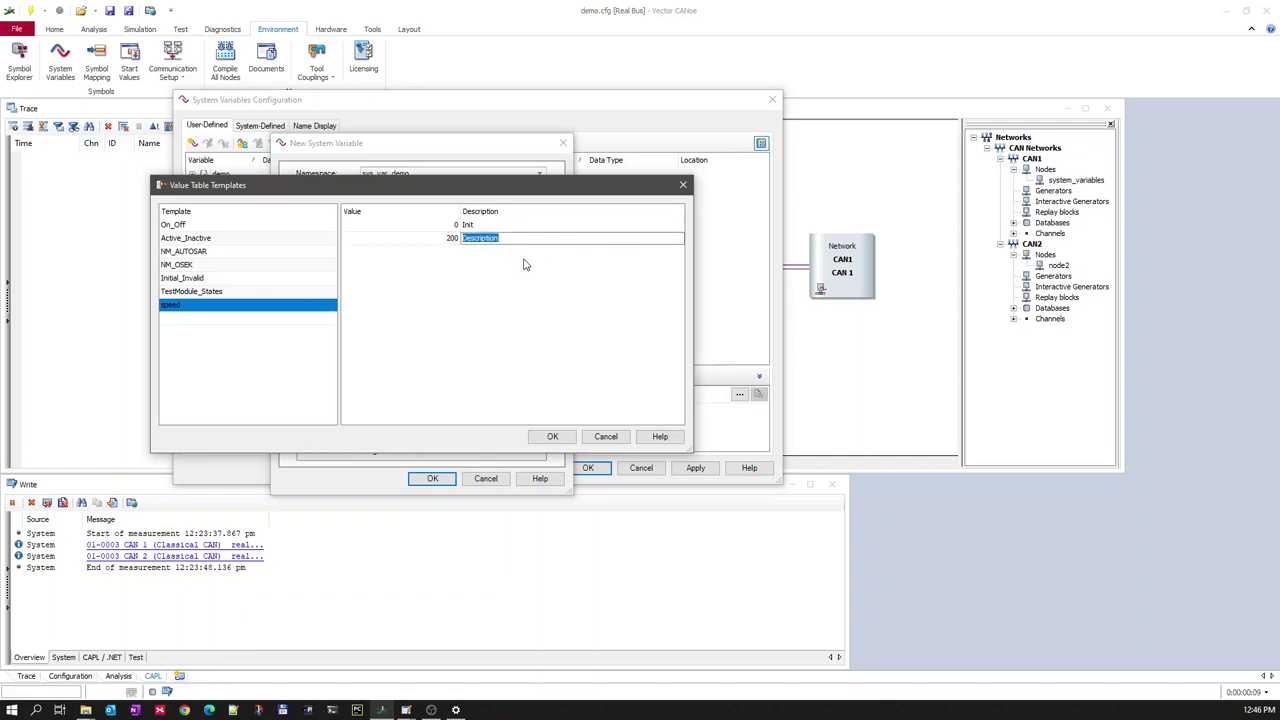
type("Maximum")
Step: Compare the entries of the On_Off and Active_Inactive templates with those of the speed template
left_click(173, 226)
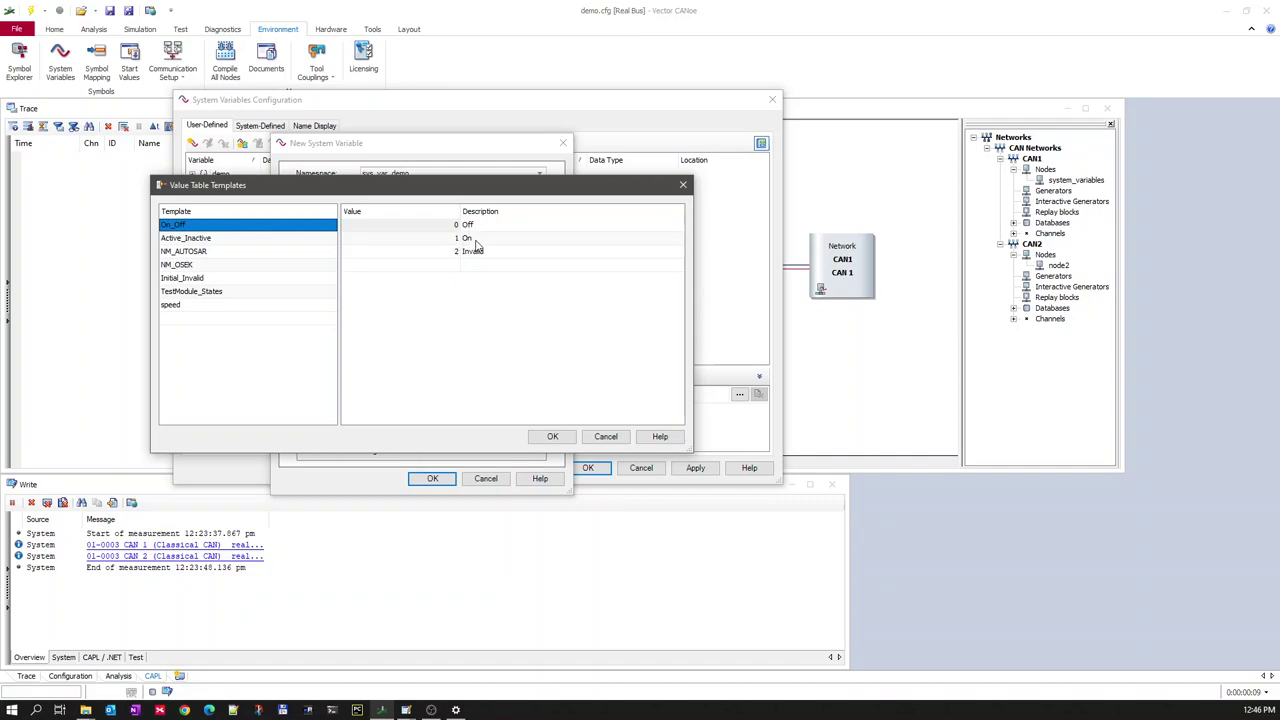
left_click(188, 240)
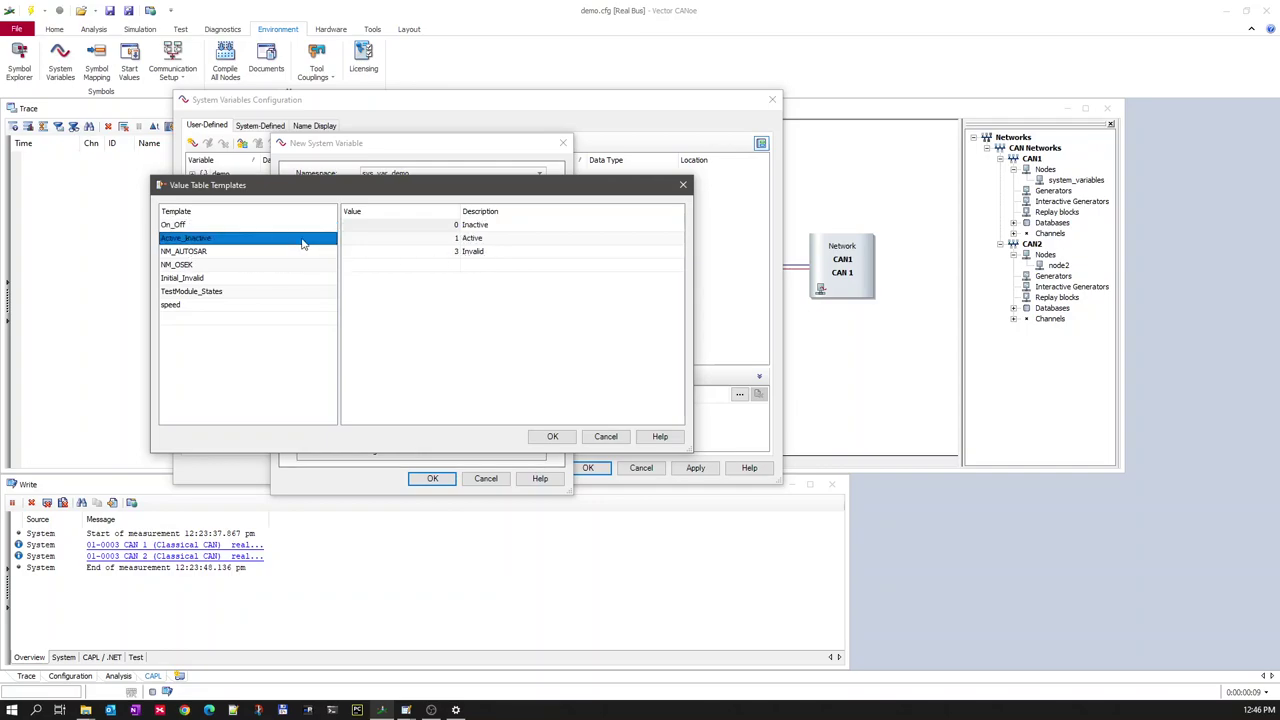
left_click(180, 306)
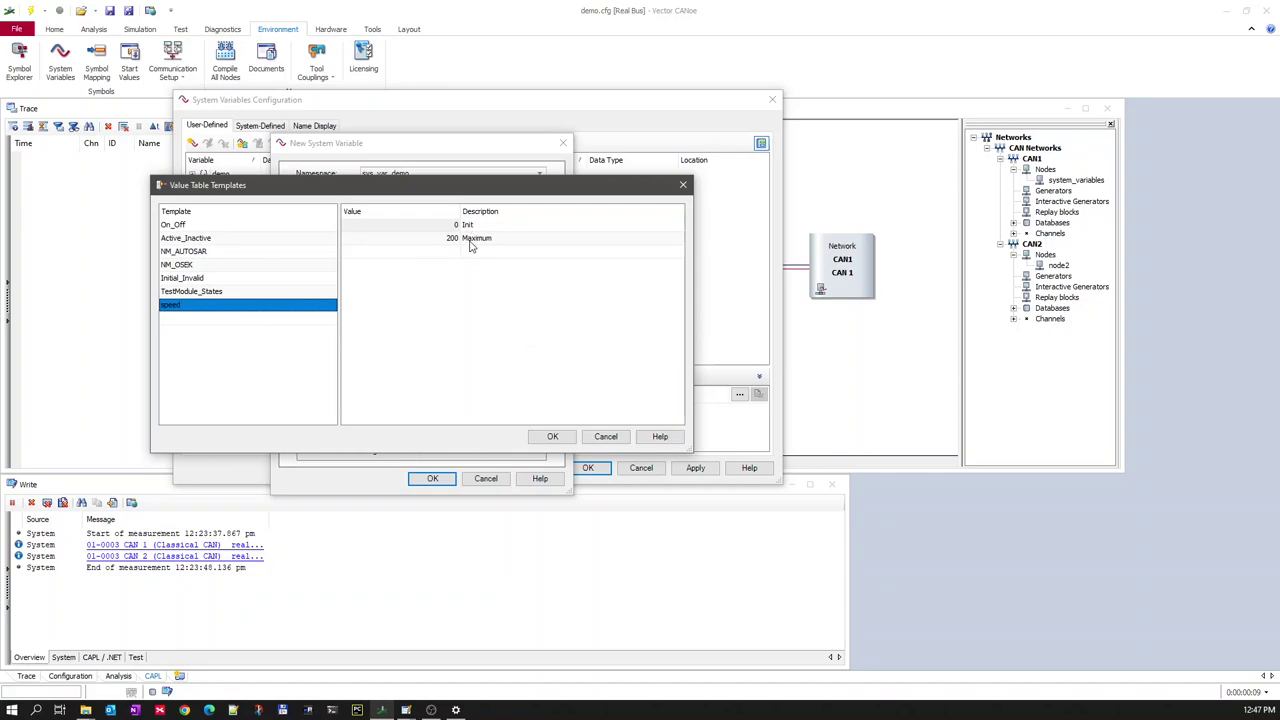
Step: Accept the value table templates and assign the speed template as the variable's value table
left_click(548, 440)
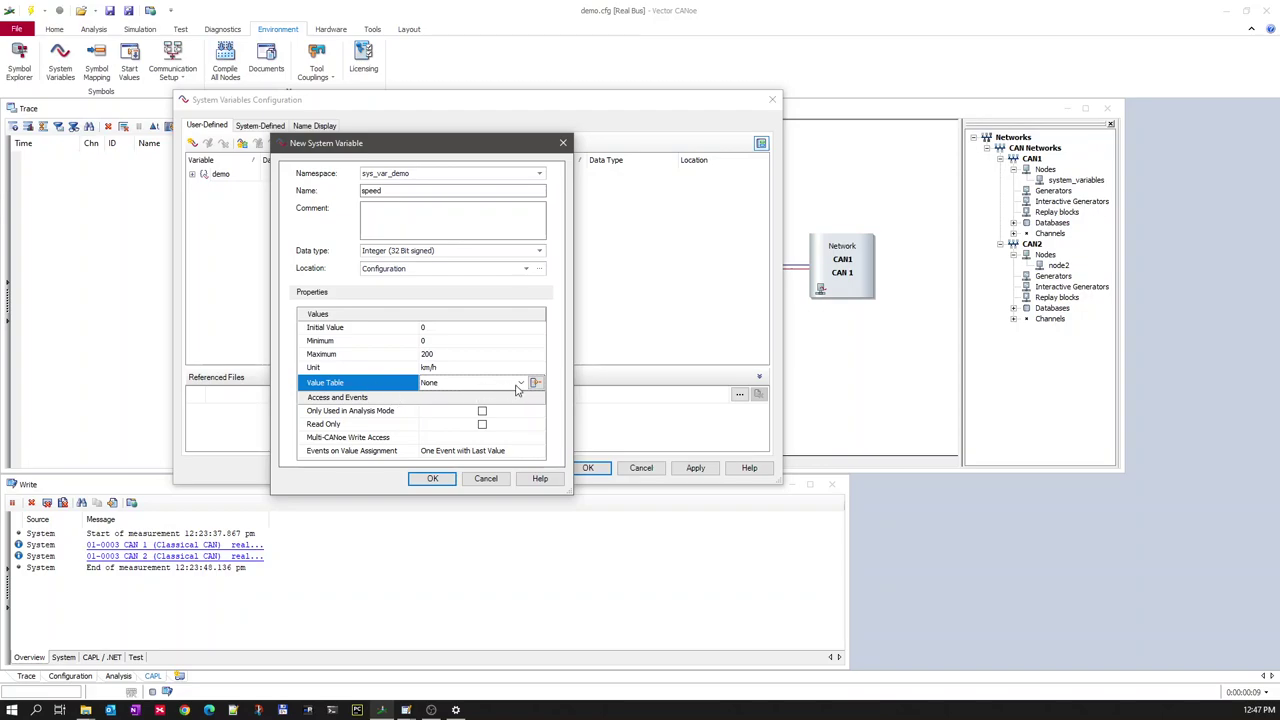
left_click(520, 383)
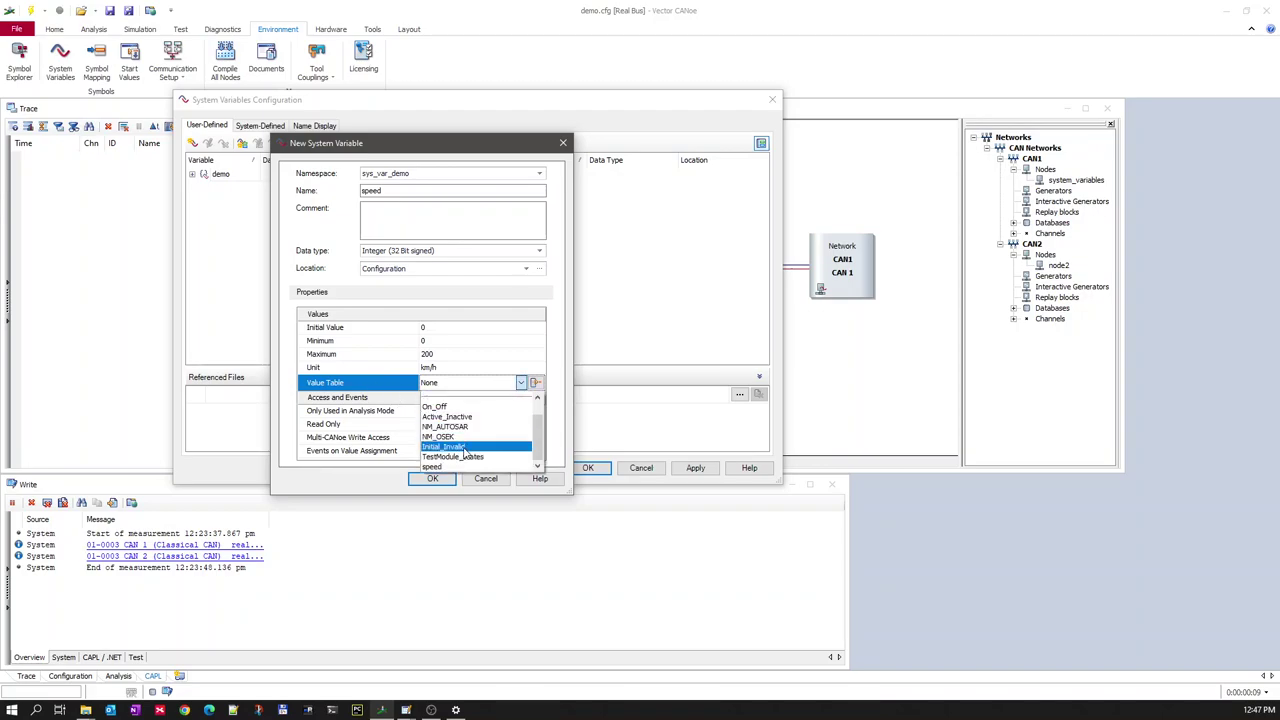
left_click(465, 466)
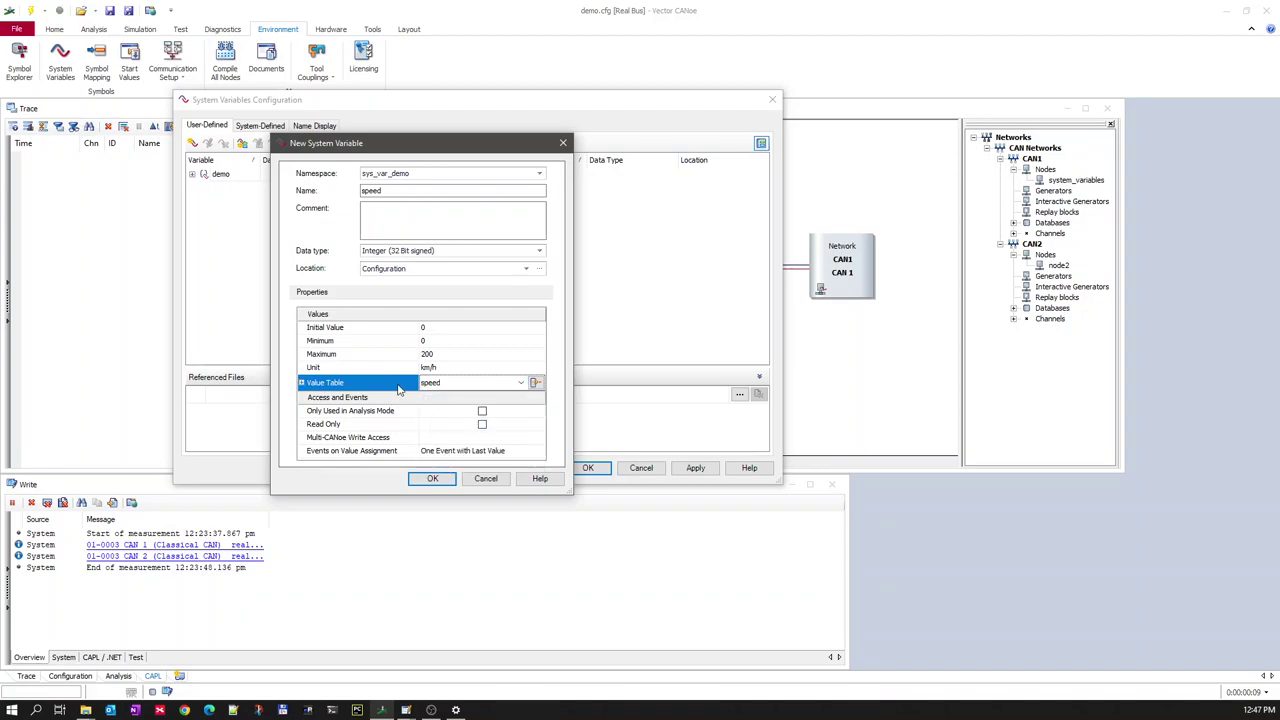
Step: Examine the assigned value table's items and the Only Used in Analysis Mode and Read Only properties
left_click(301, 383)
scroll(420, 393, "down", 3)
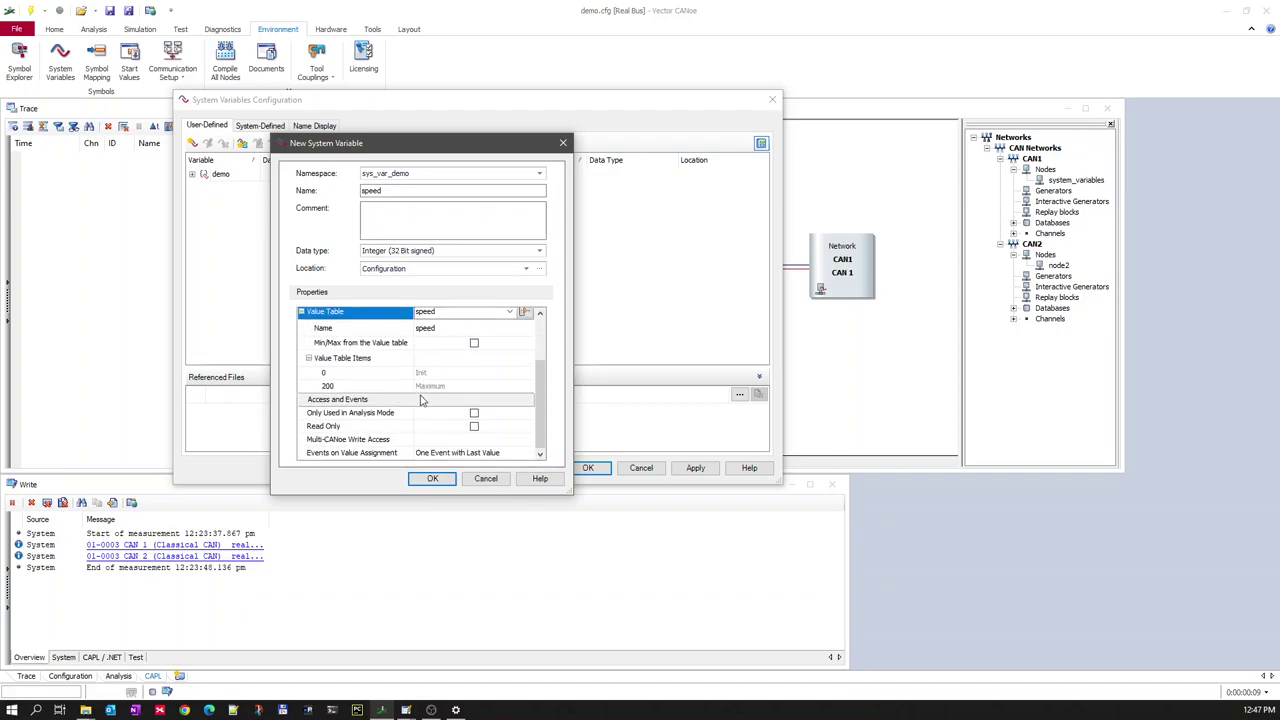
left_click(352, 418)
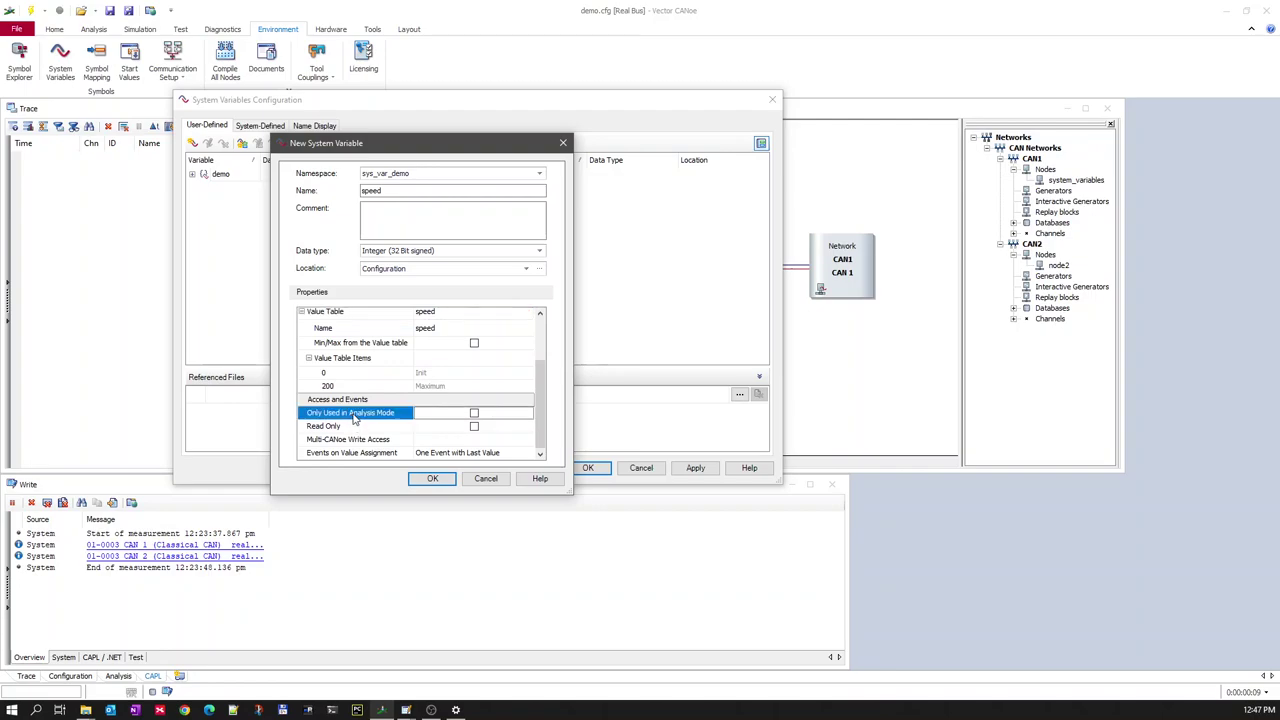
scroll(352, 416, "up", 3)
left_click(302, 384)
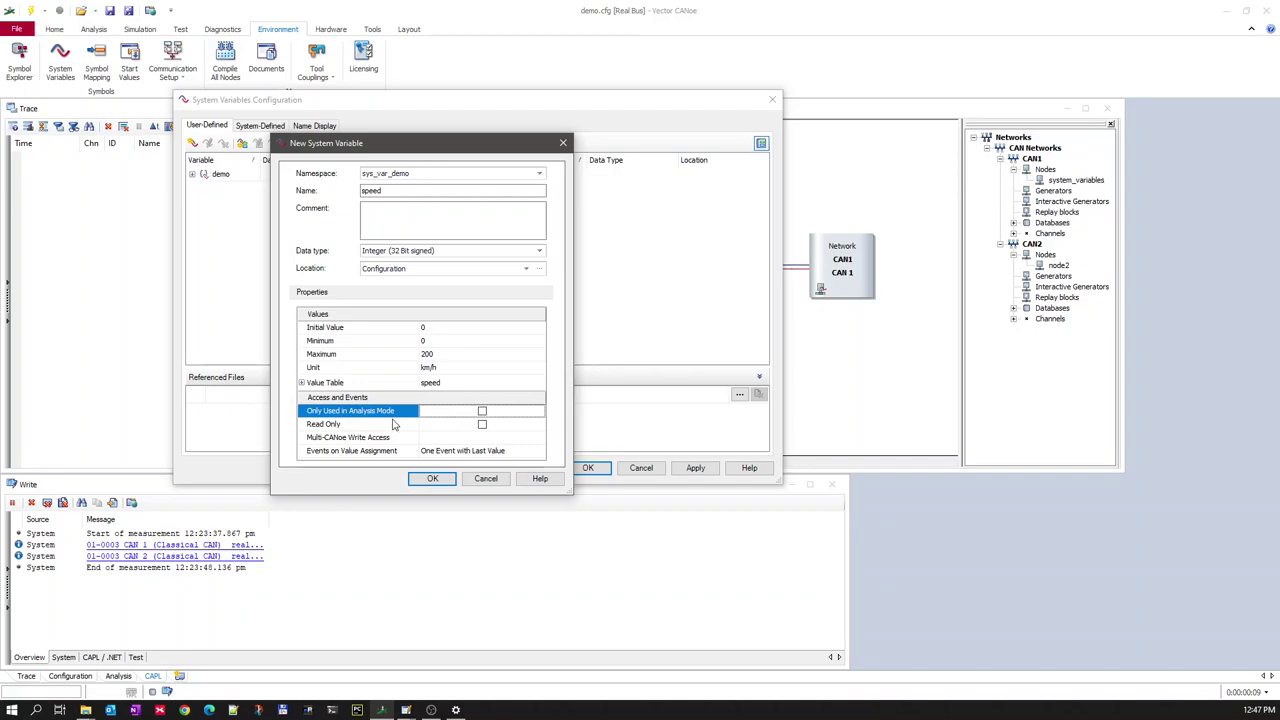
left_click(350, 427)
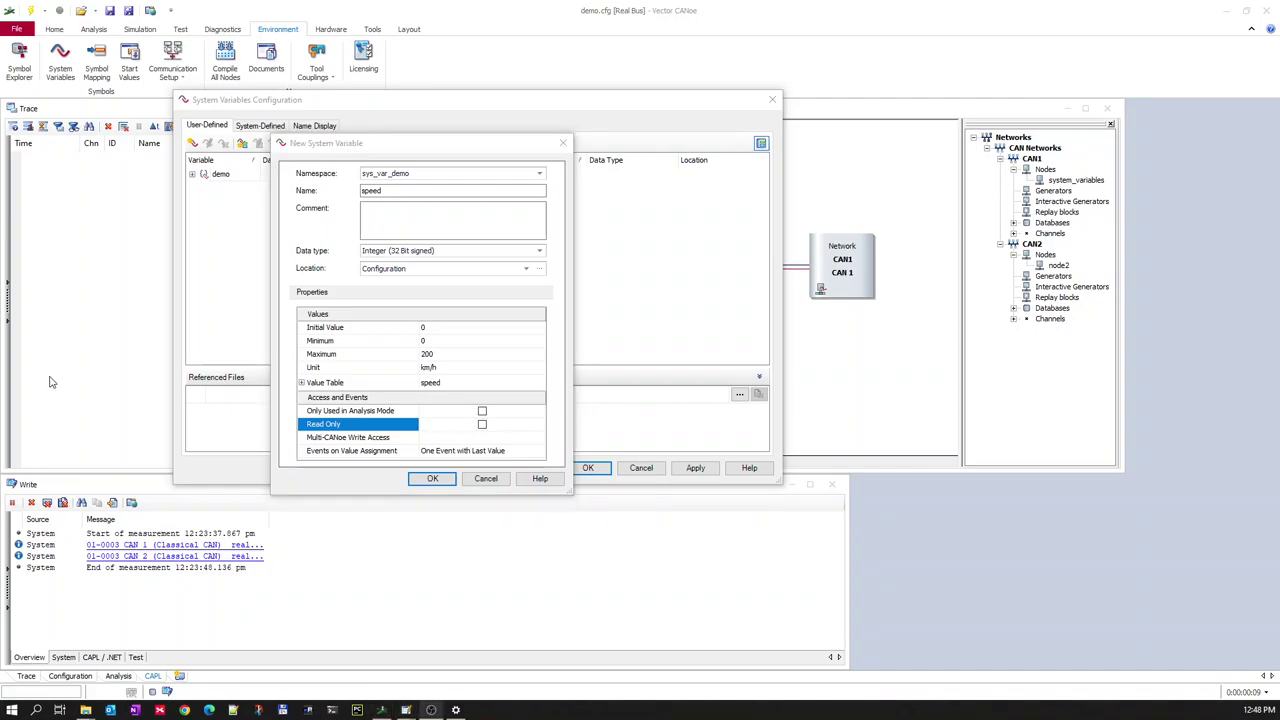
Step: Create the speed variable with these properties, accept the system variables configuration and save the CANoe configuration
left_click(431, 479)
left_click(232, 202)
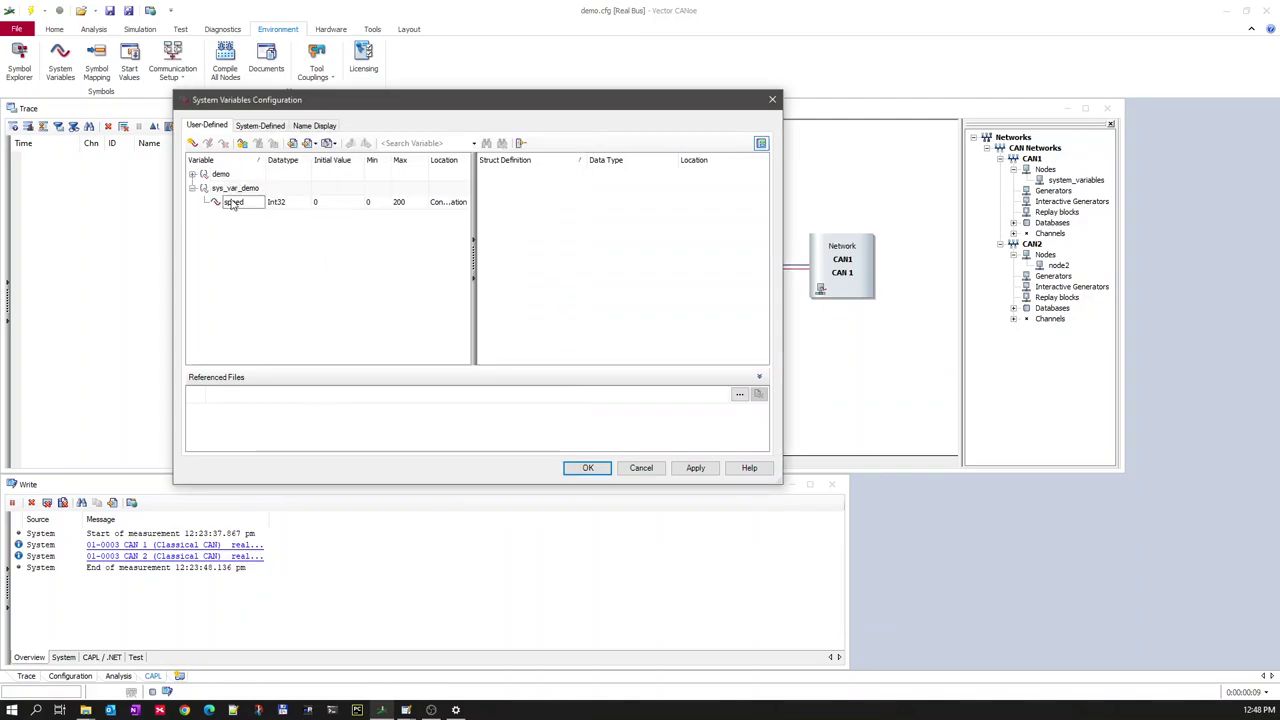
left_click(588, 469)
left_click(111, 11)
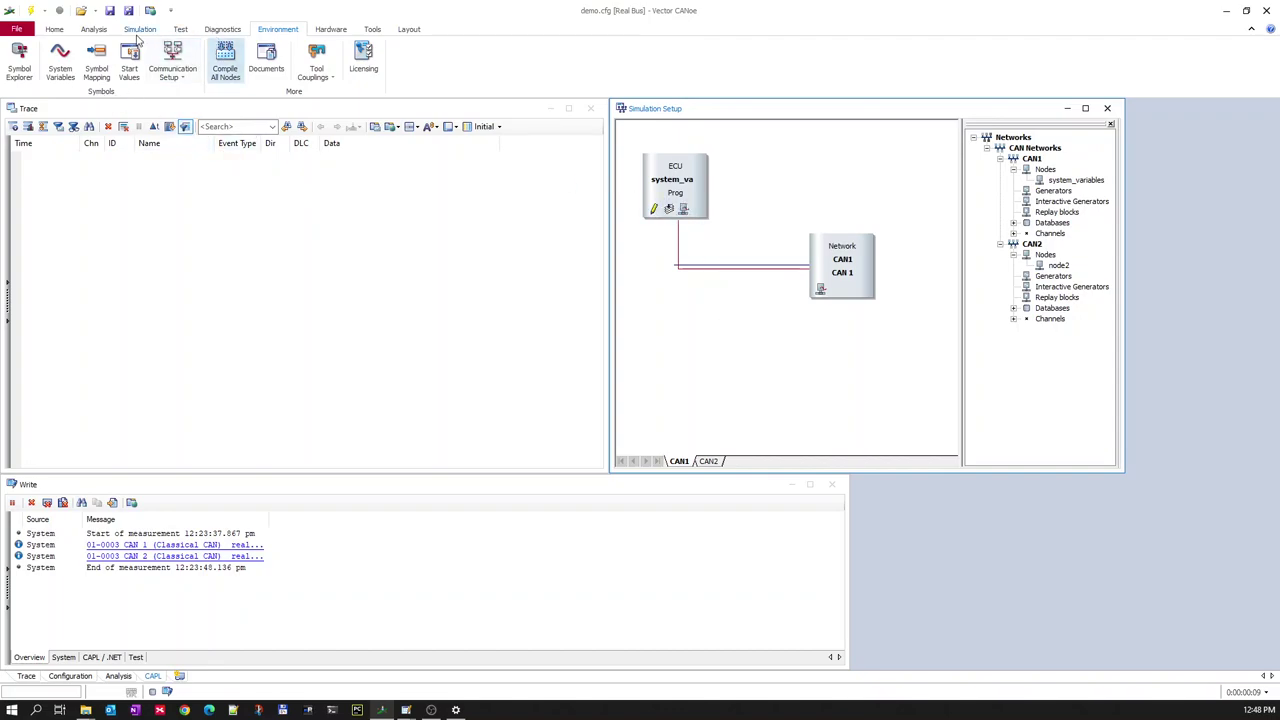
Step: Open a new Graphics window and place it over the upper part of the Trace window
left_click(97, 30)
left_click(205, 75)
left_click(222, 117)
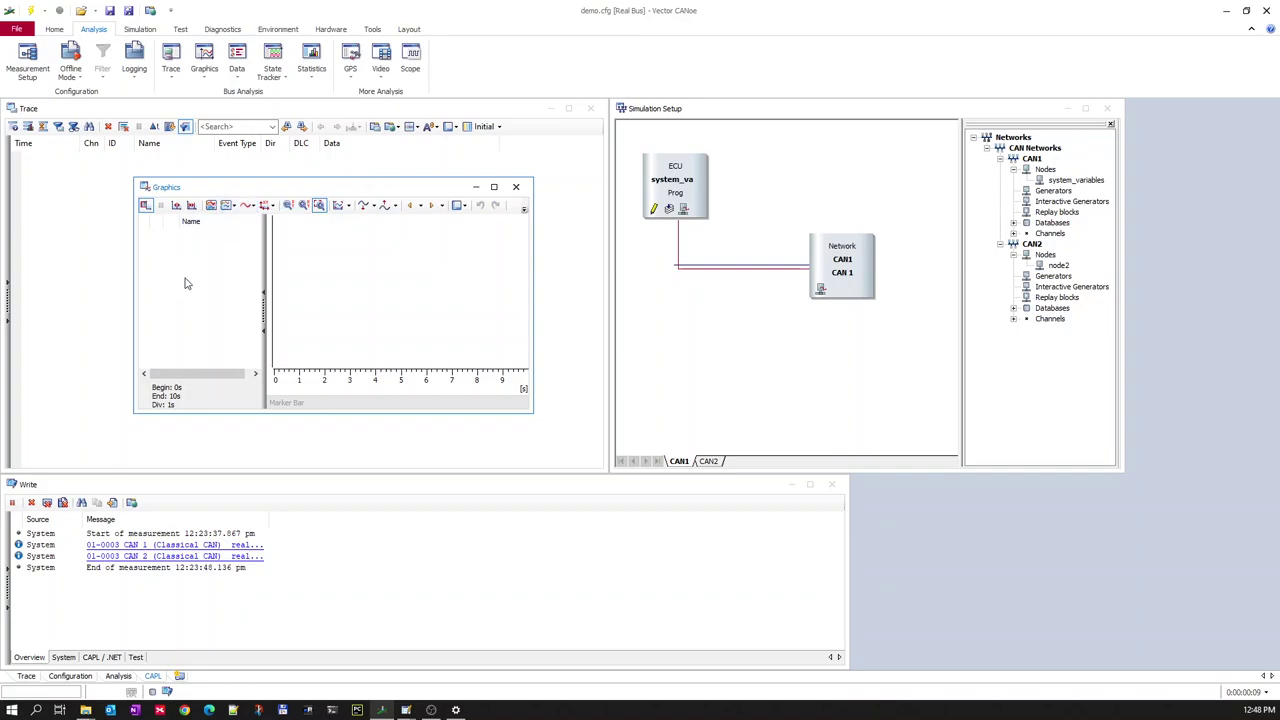
left_click_drag(229, 178, 133, 151)
Step: Add the system variable speed from the sys_var_demo namespace to the Graphics window and save the configuration
right_click(96, 246)
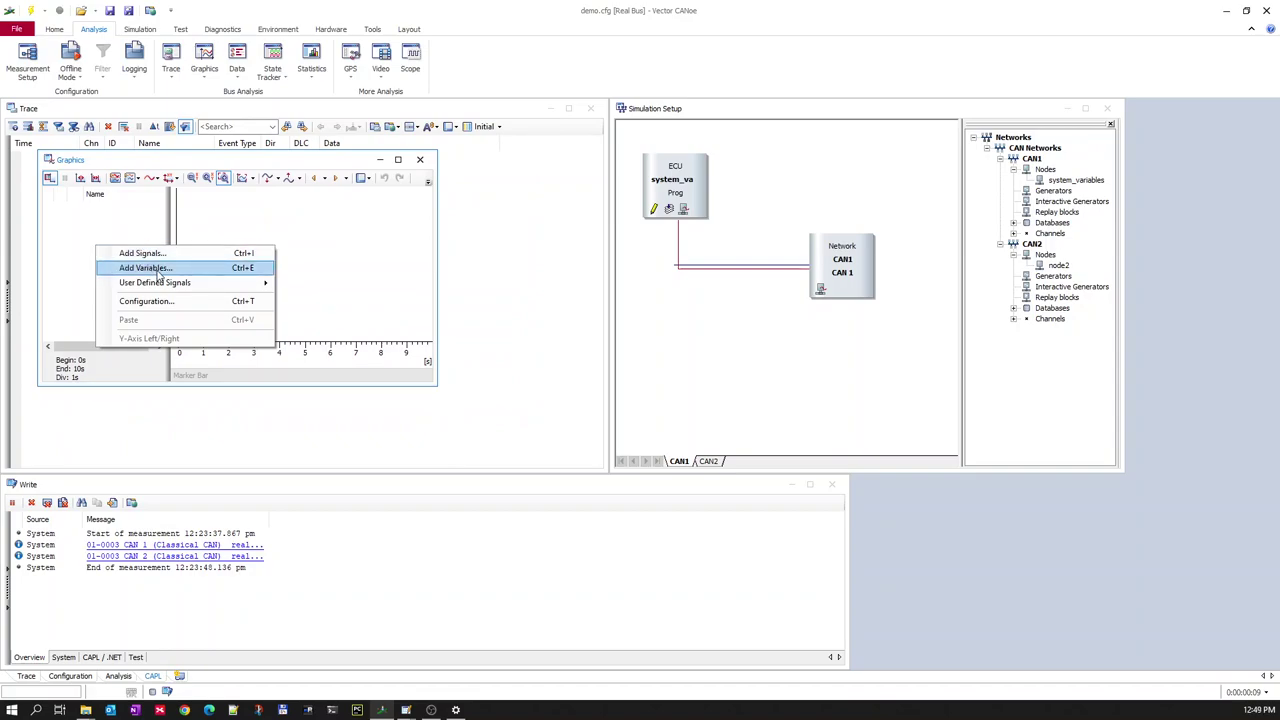
left_click(62, 230)
right_click(103, 258)
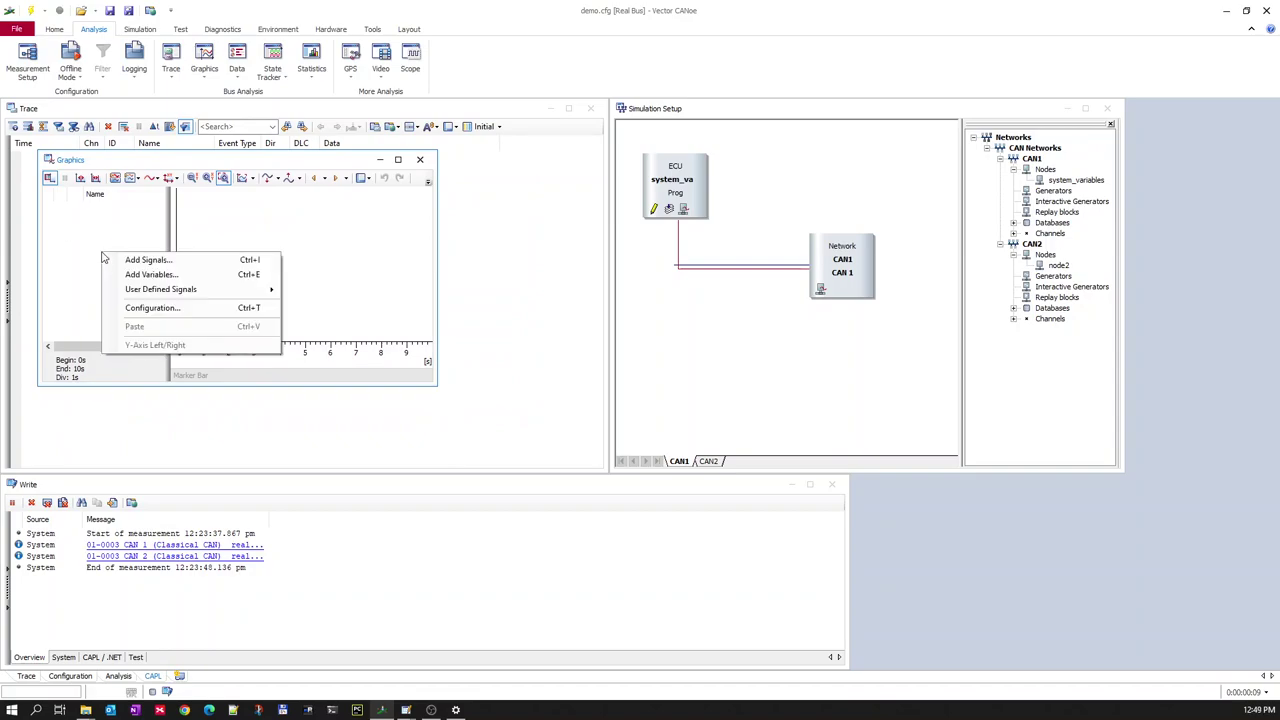
left_click(151, 276)
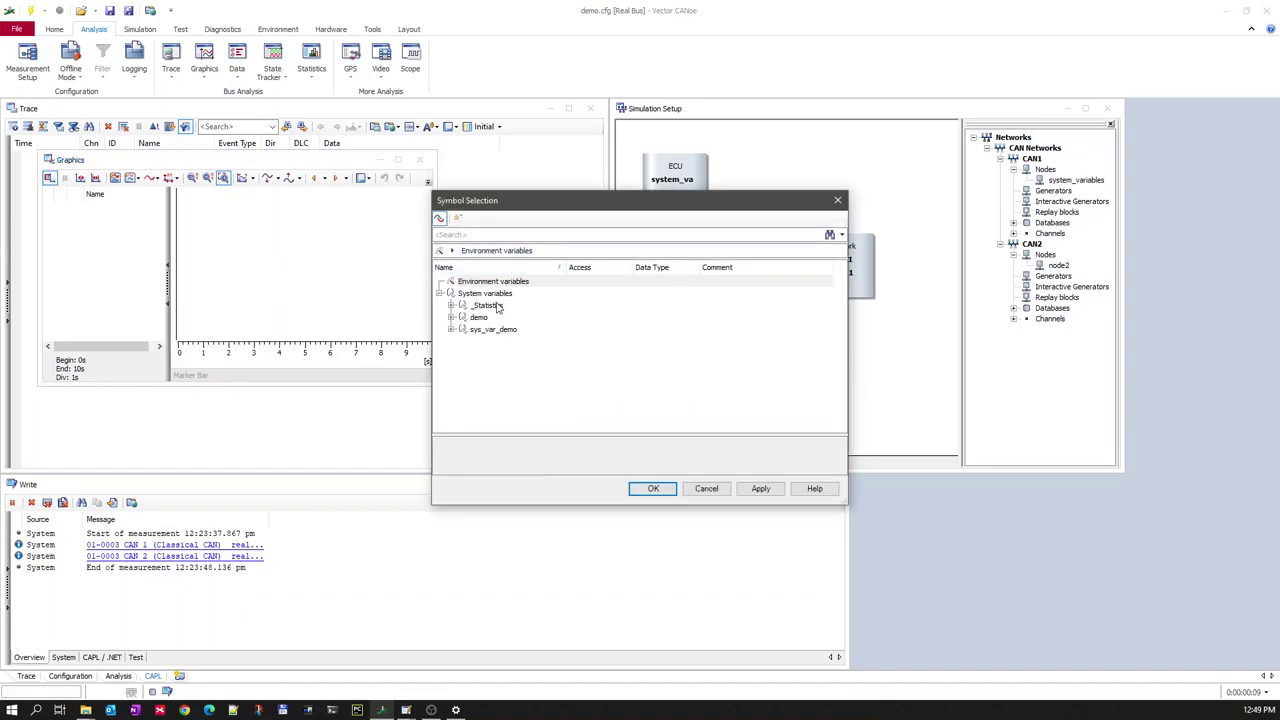
left_click(451, 330)
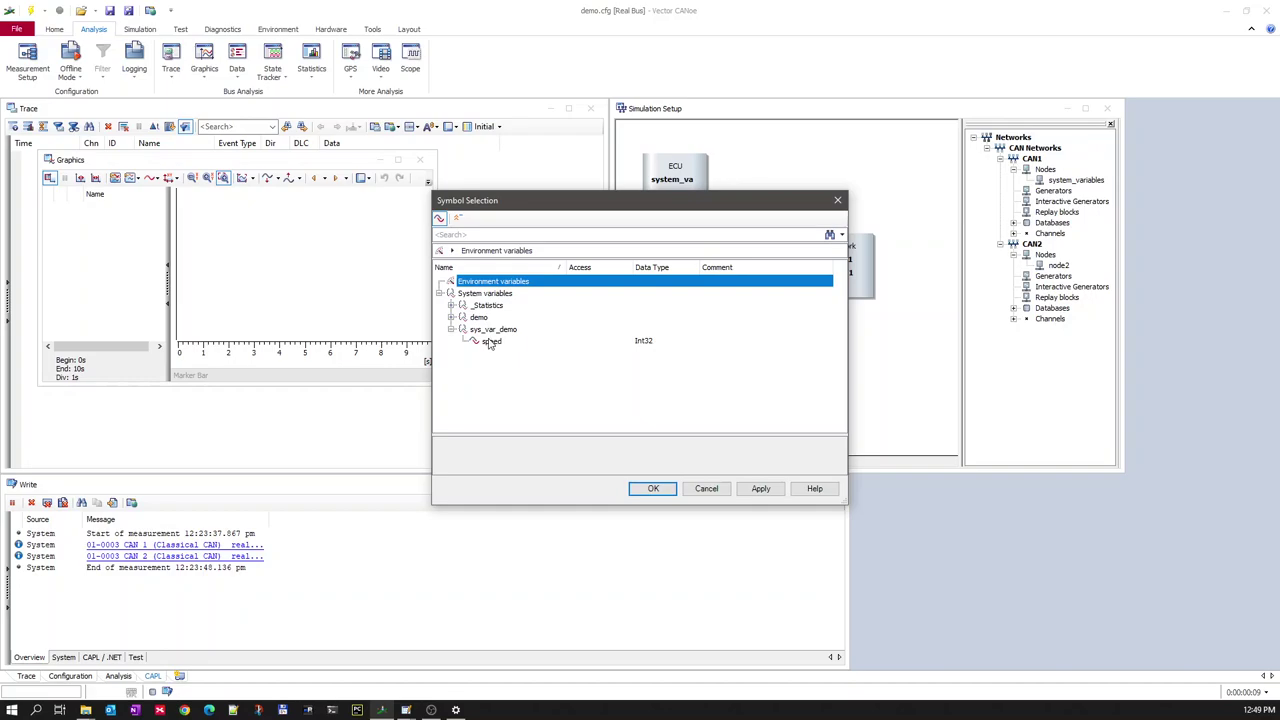
left_click(490, 342)
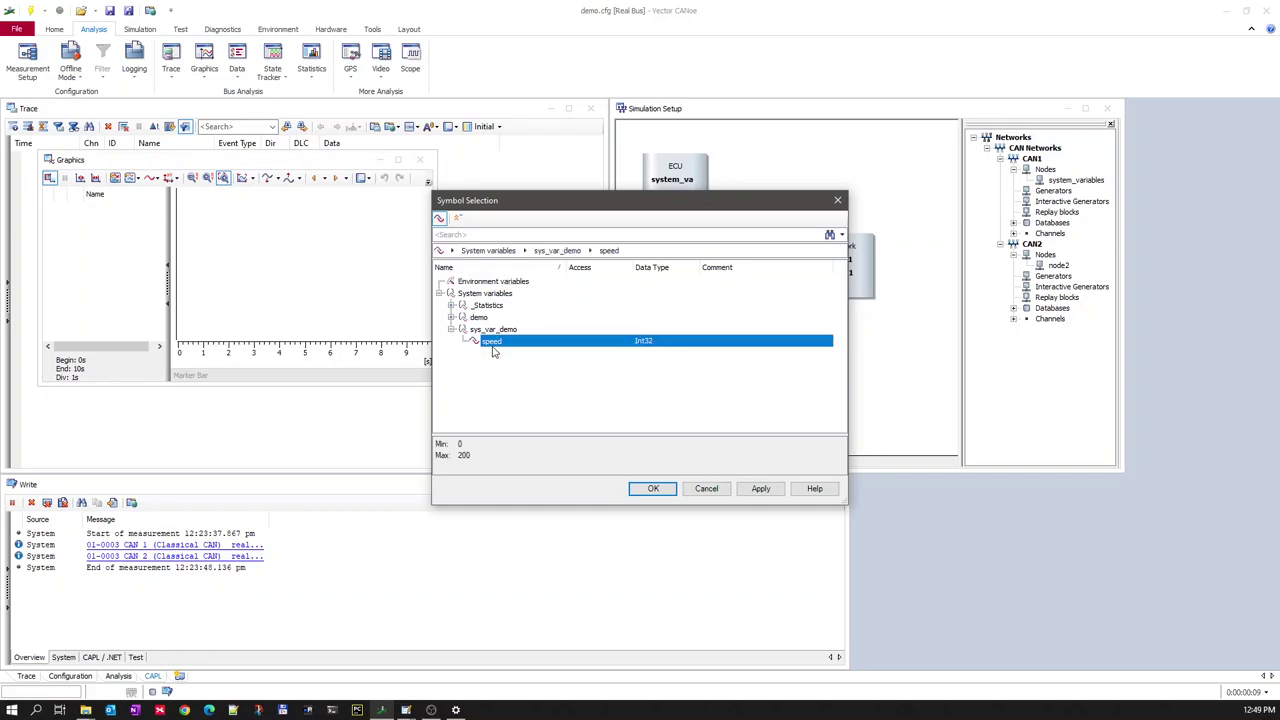
left_click(653, 489)
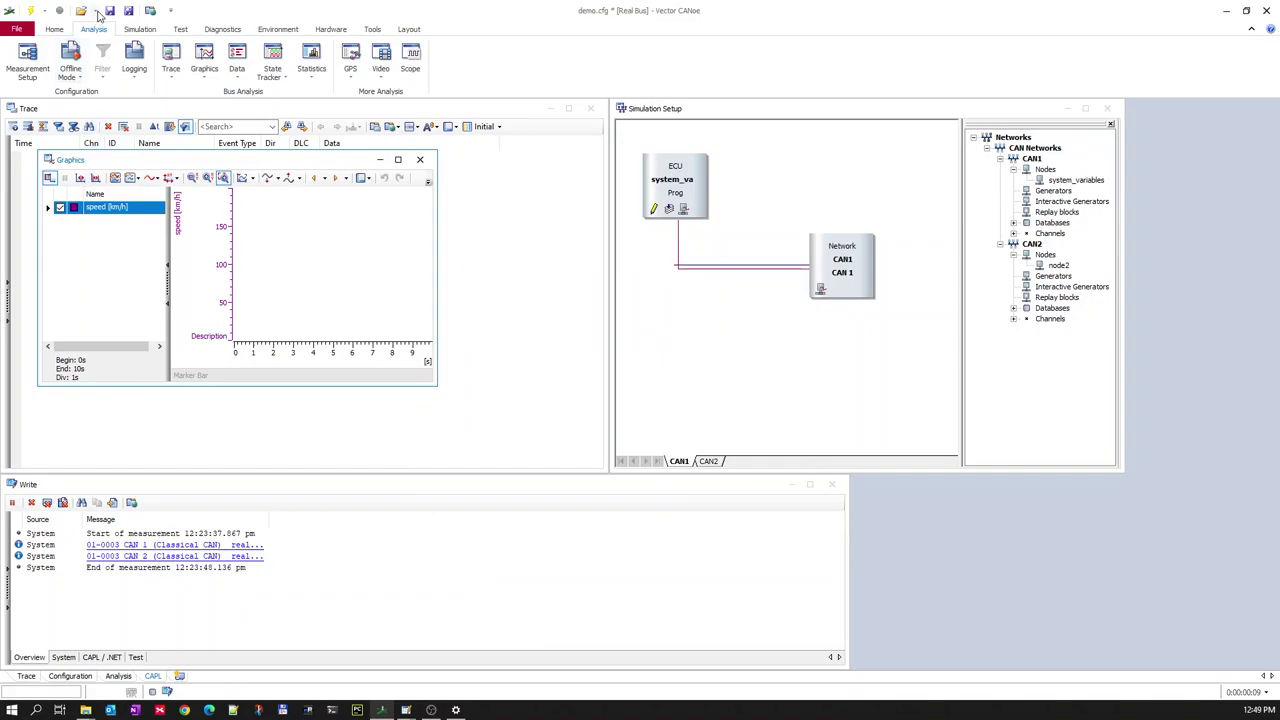
left_click(740, 340)
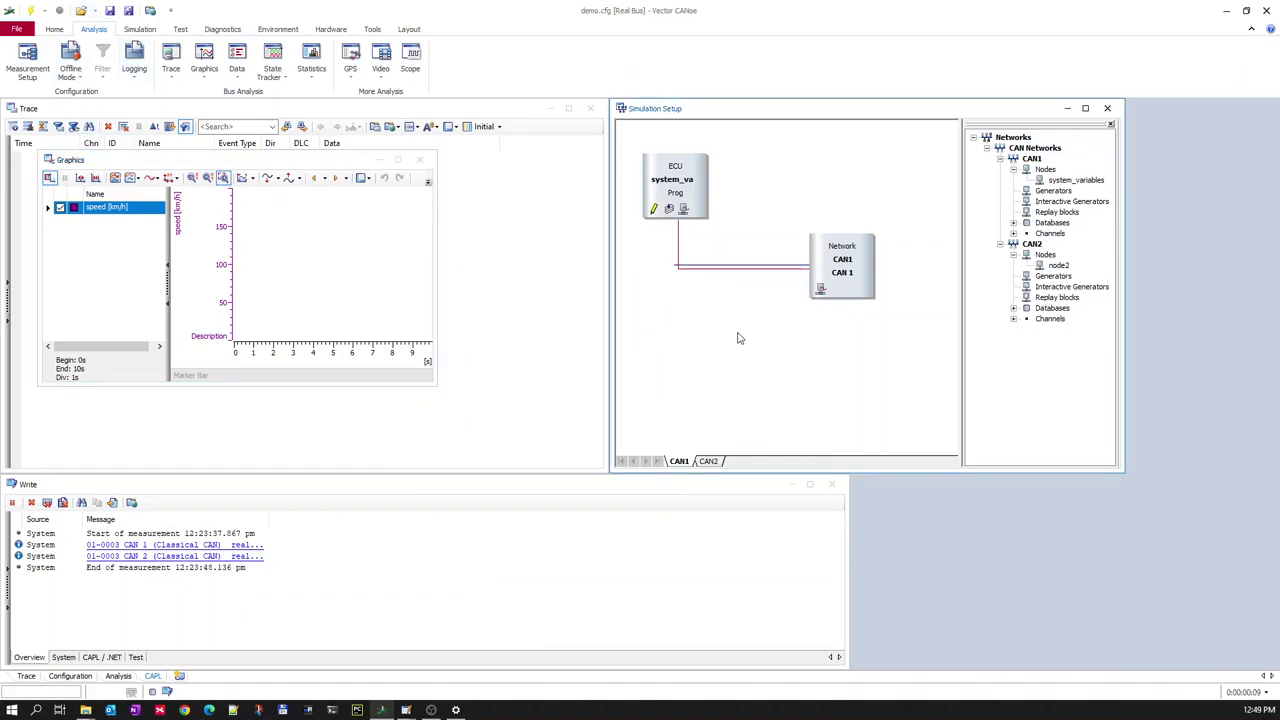
Step: Open the CAPL program of the system_variables node in the CAPL Browser and insert a variables block
left_click(654, 208)
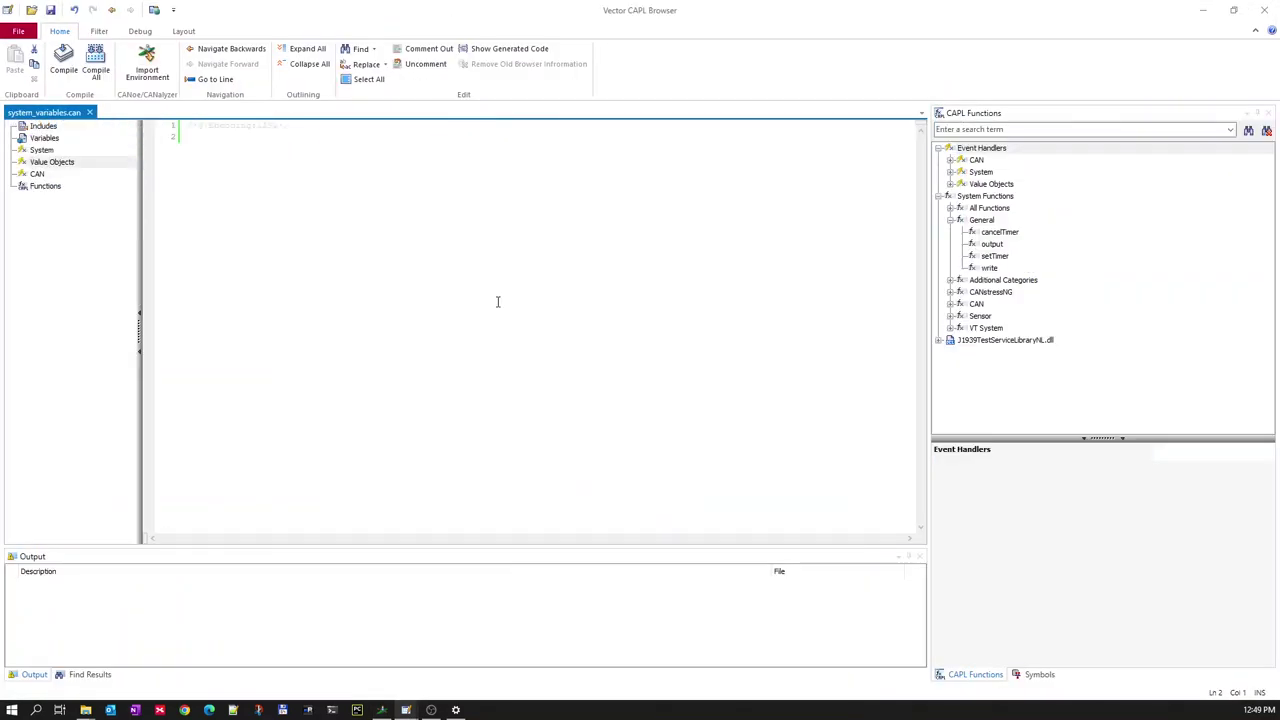
key("Return")
right_click(43, 127)
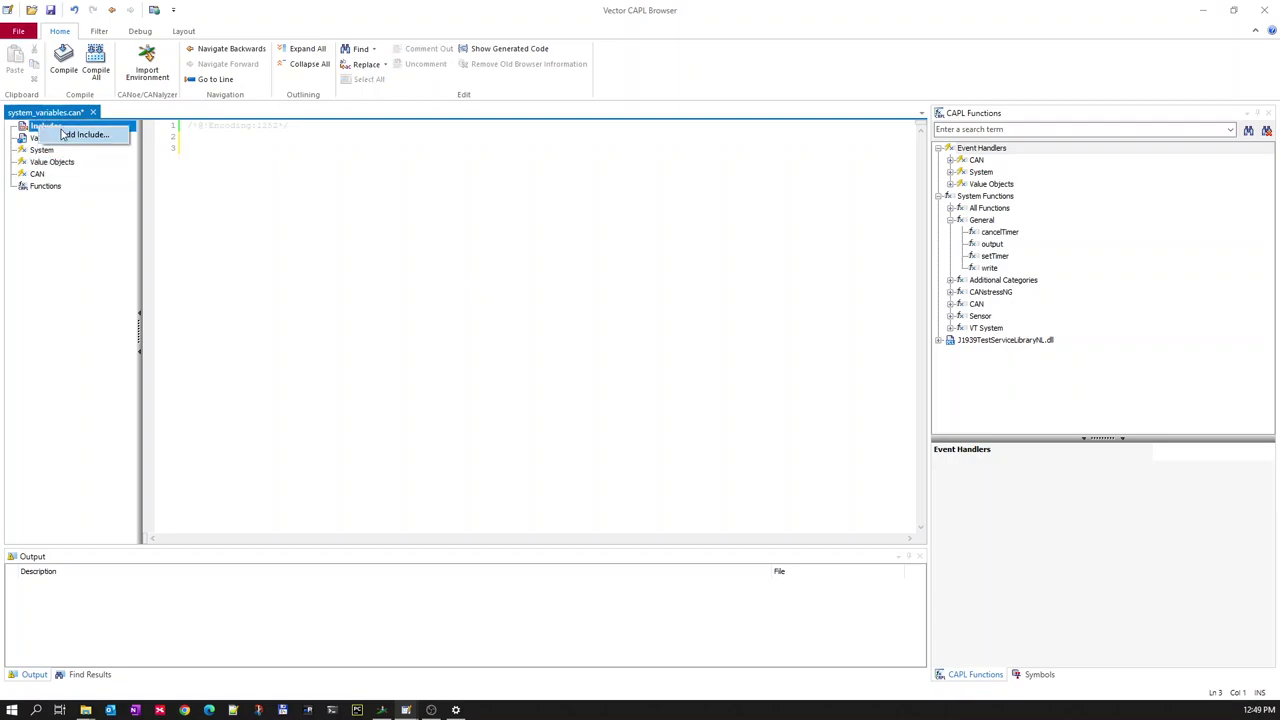
left_click(63, 134)
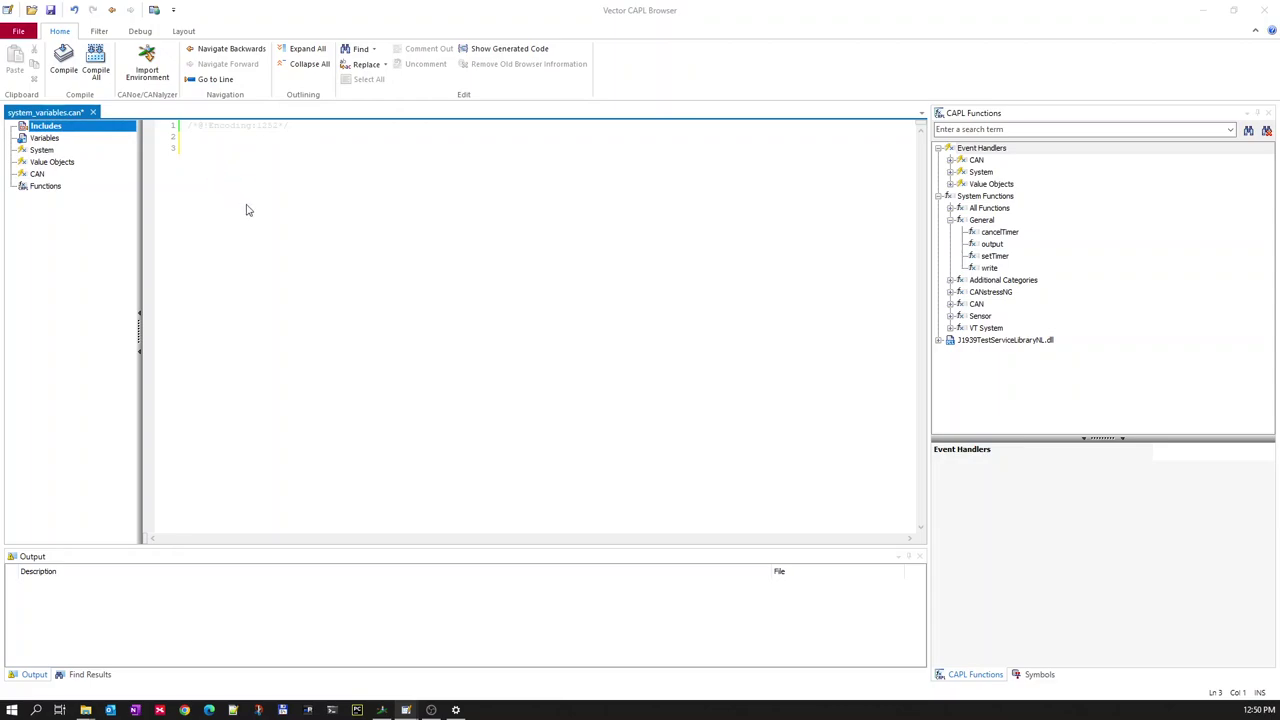
right_click(45, 138)
left_click(64, 147)
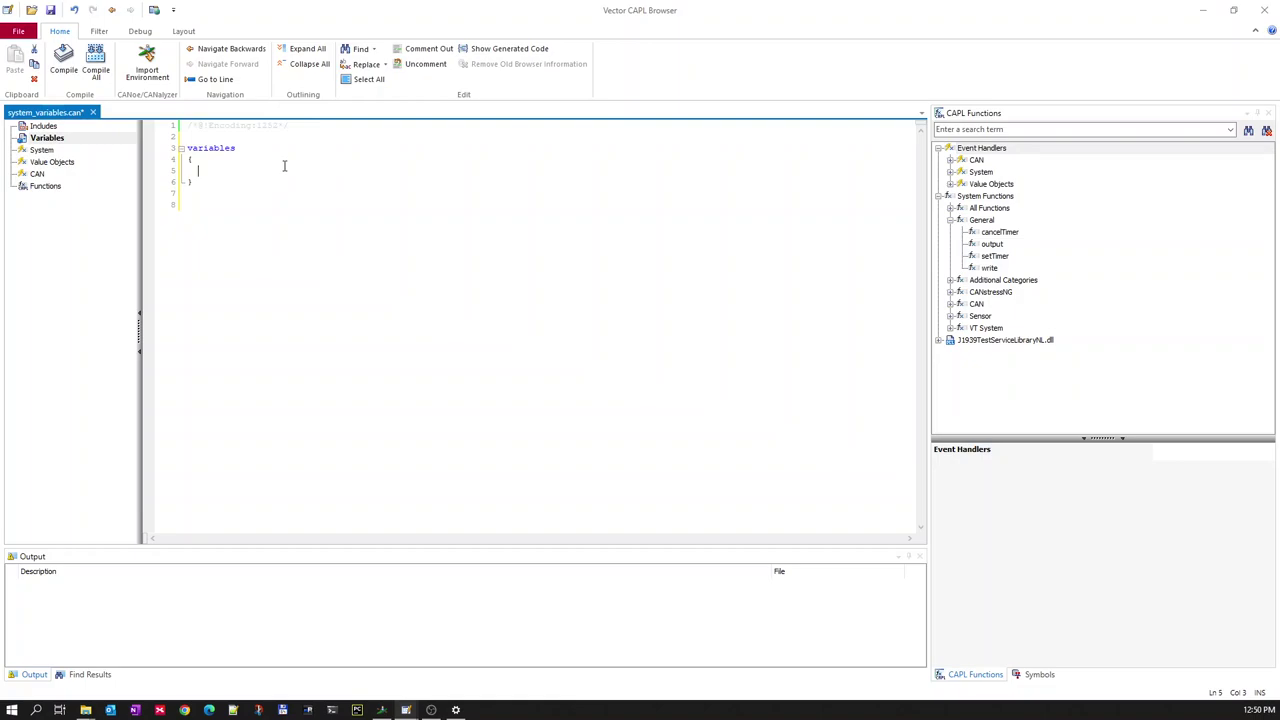
Step: Declare the millisecond timer t_1s in the variables block with msTimer
key("ctrl+space")
key("Escape")
type("ms")
key("ctrl+space")
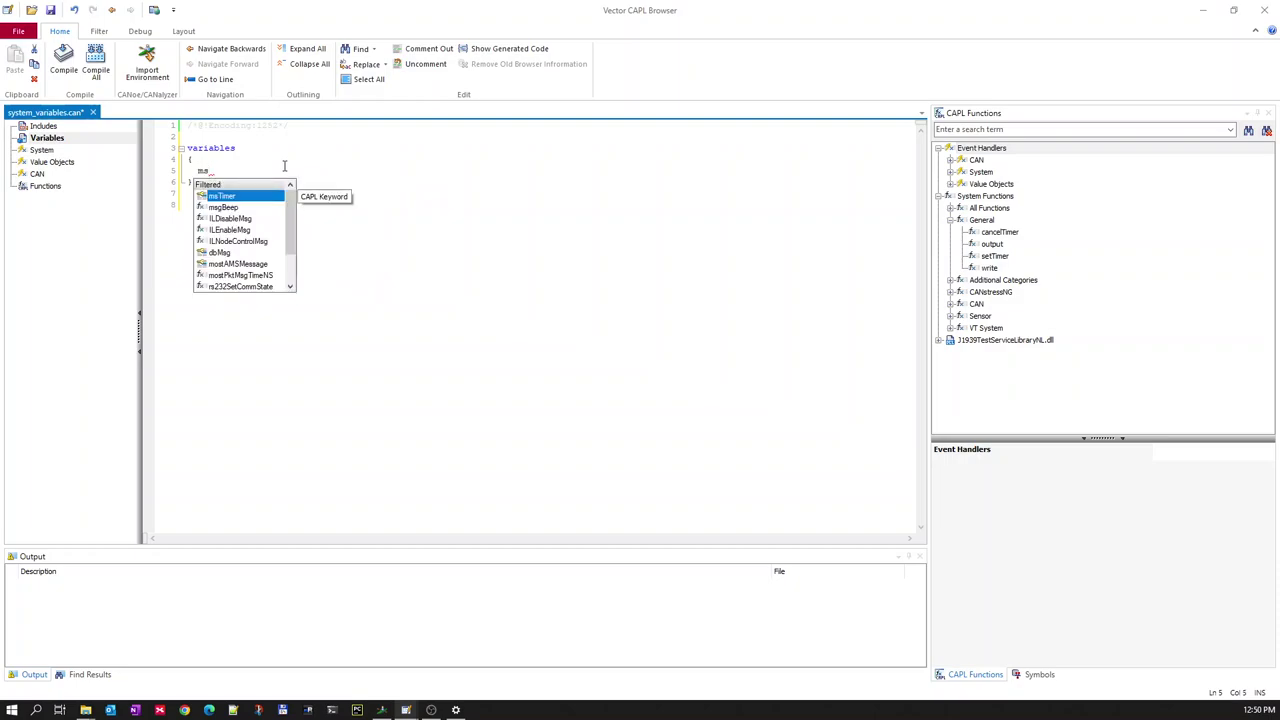
key("Return")
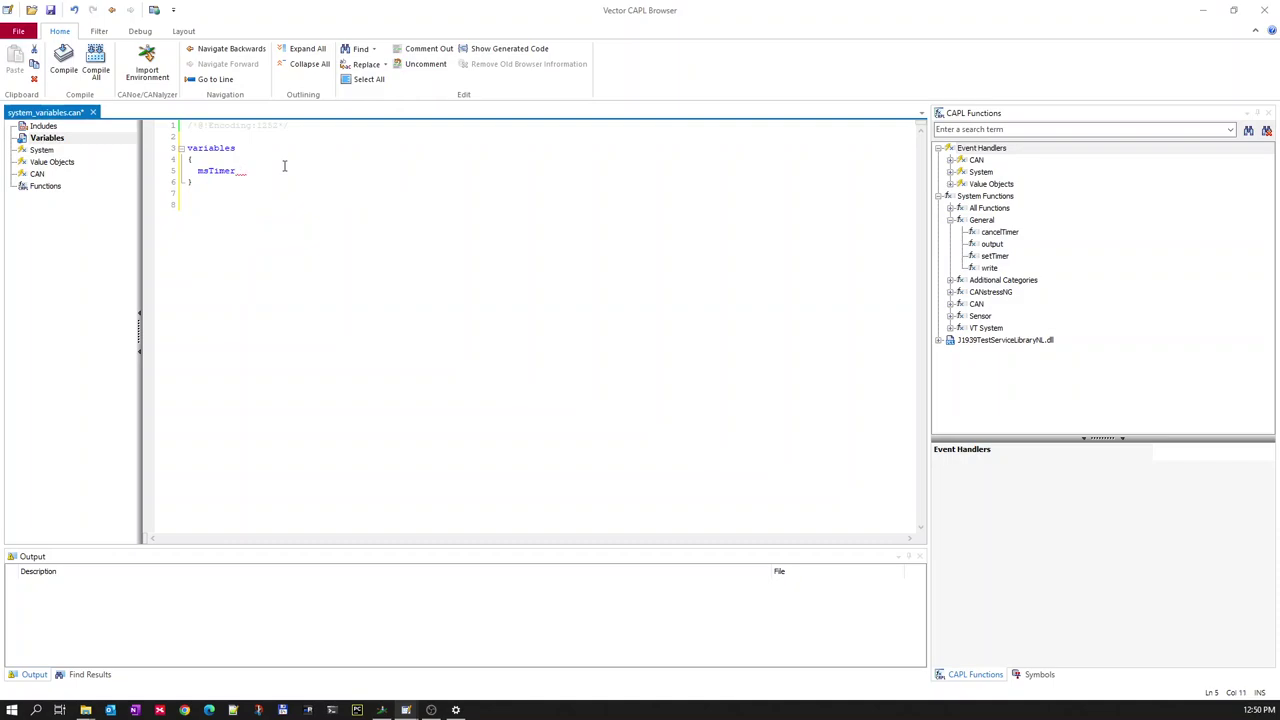
type("t_is")
type(";")
Step: Add an empty on timer t_1s event handler below the variables block
key("Down")
key("Return")
key("Return")
type("on t")
key("Return")
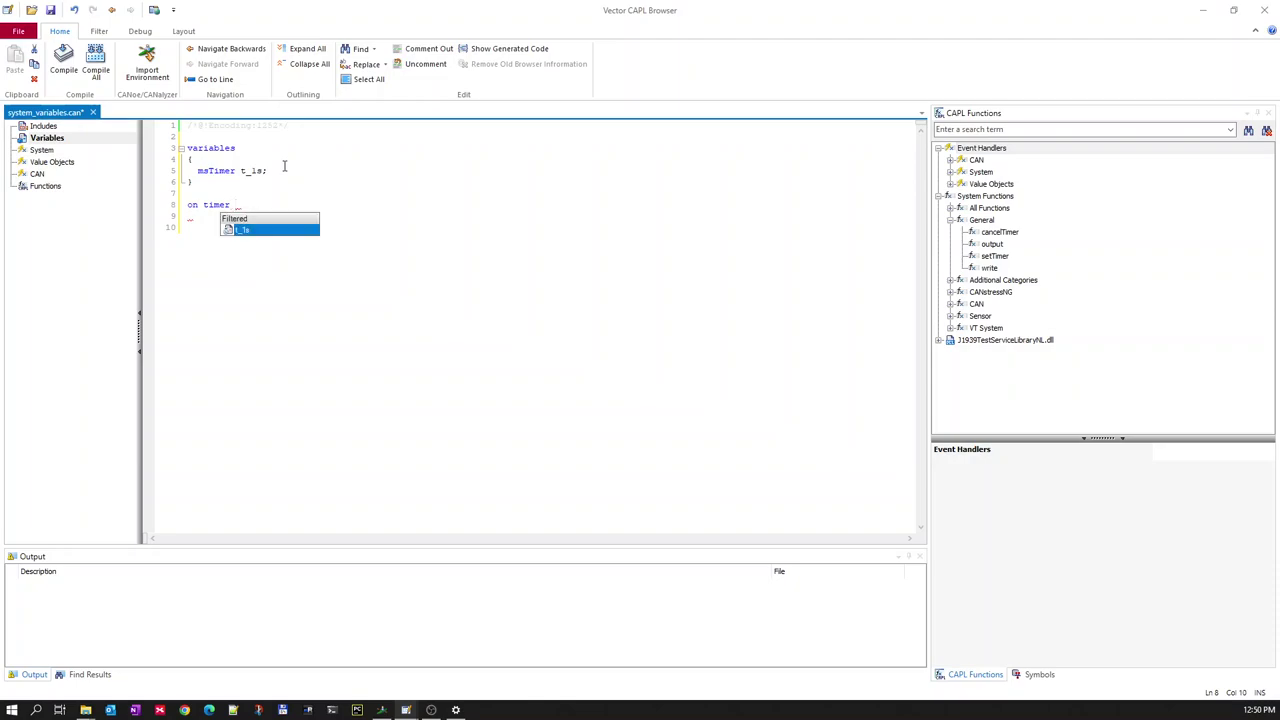
key("Return")
key("Return")
type("{}")
key("Return")
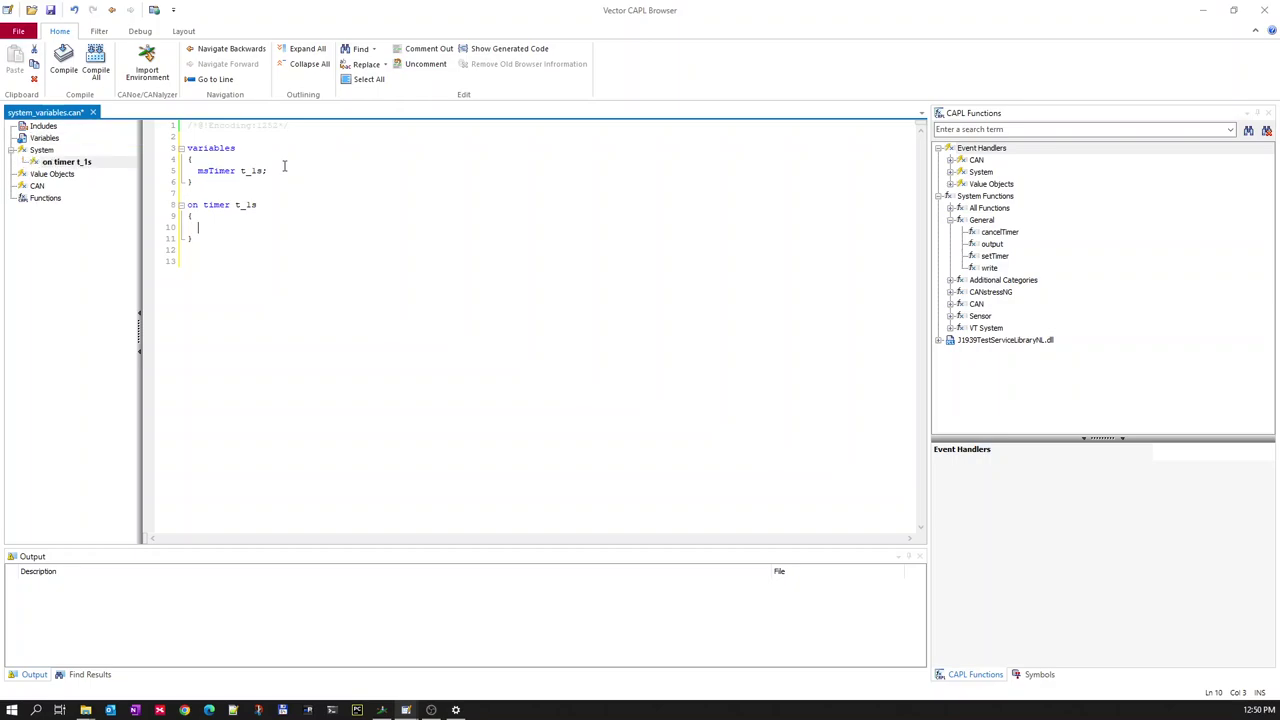
Step: Increase the system variable sys_var_demo::speed by 1 inside the on timer t_1s handler
type("@")
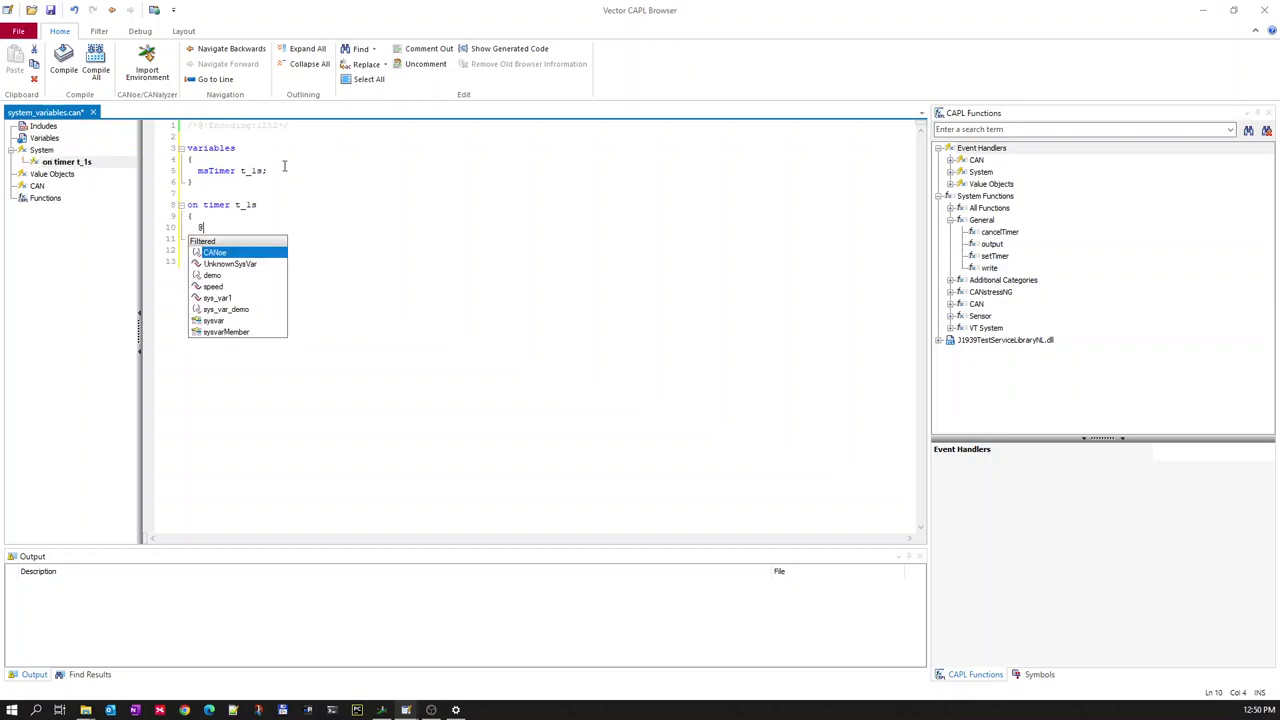
key("Down")
key("Down")
key("Down")
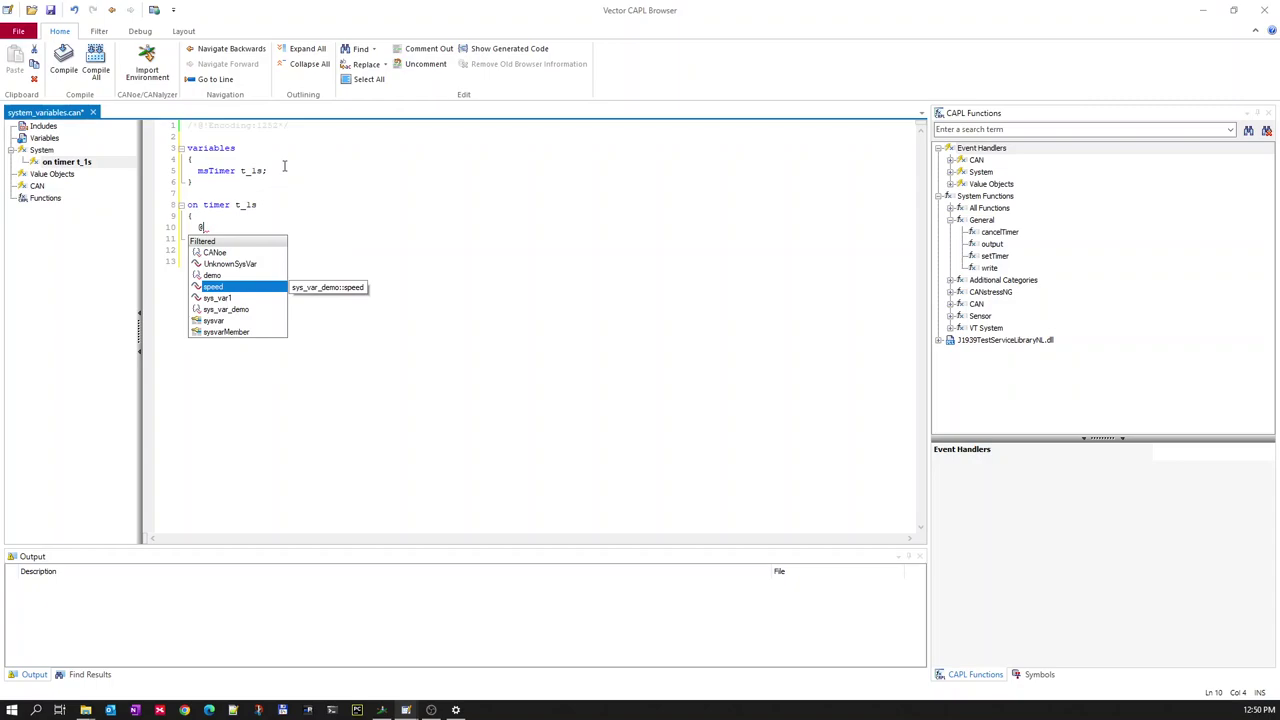
key("Return")
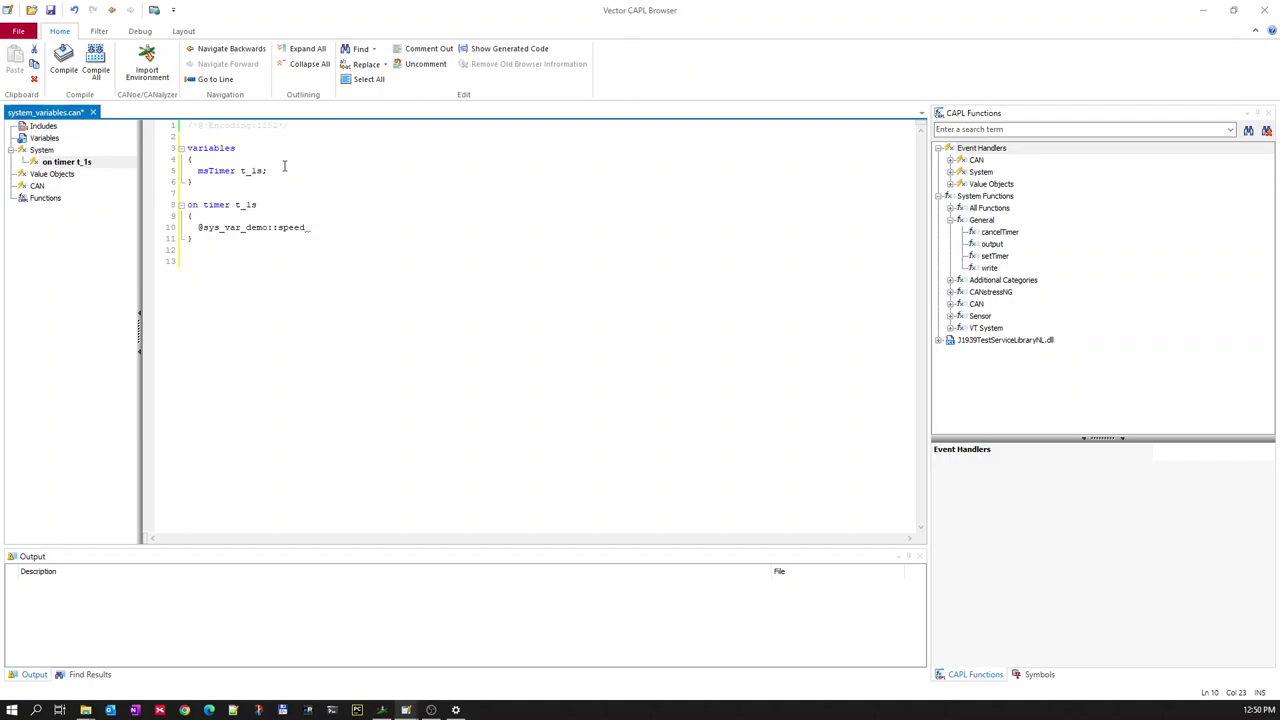
type("+")
type("= -")
type(";")
Step: Insert an on start event handler with an empty body between the variables block and the timer handler
key("Up")
key("Up")
key("Up")
key("Return")
key("Return")
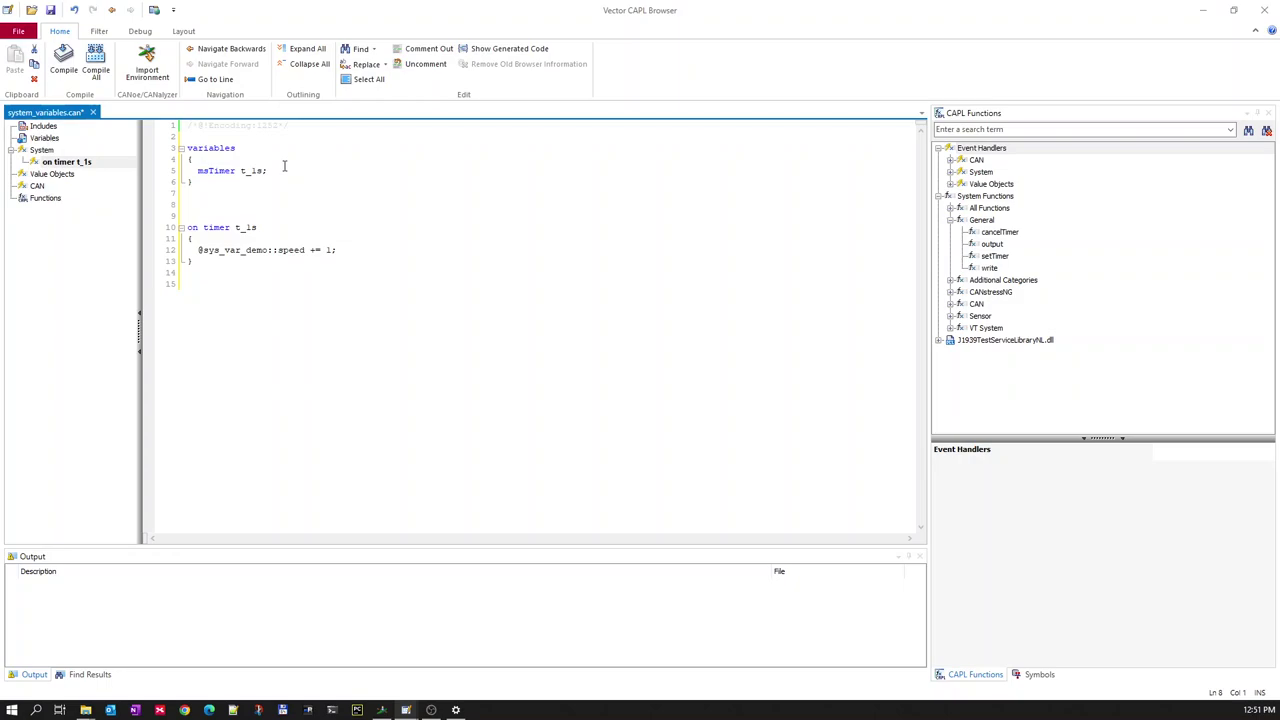
type("on start")
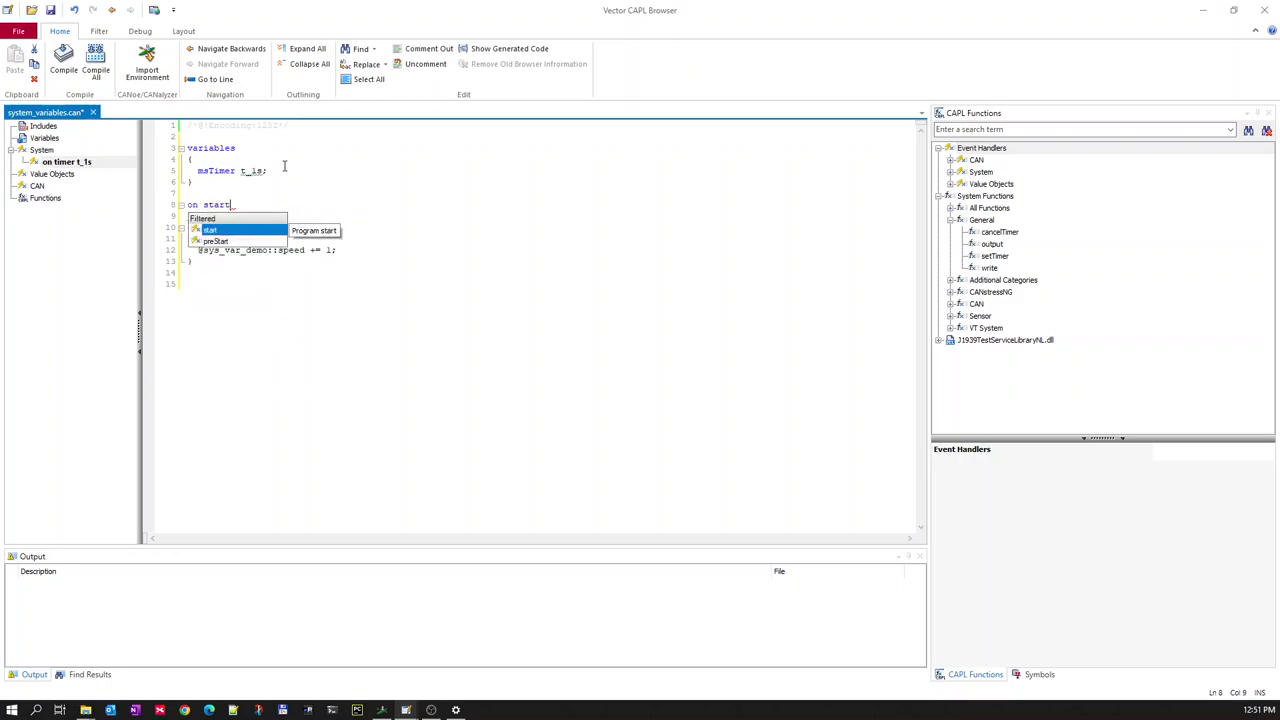
key("Escape")
key("Return")
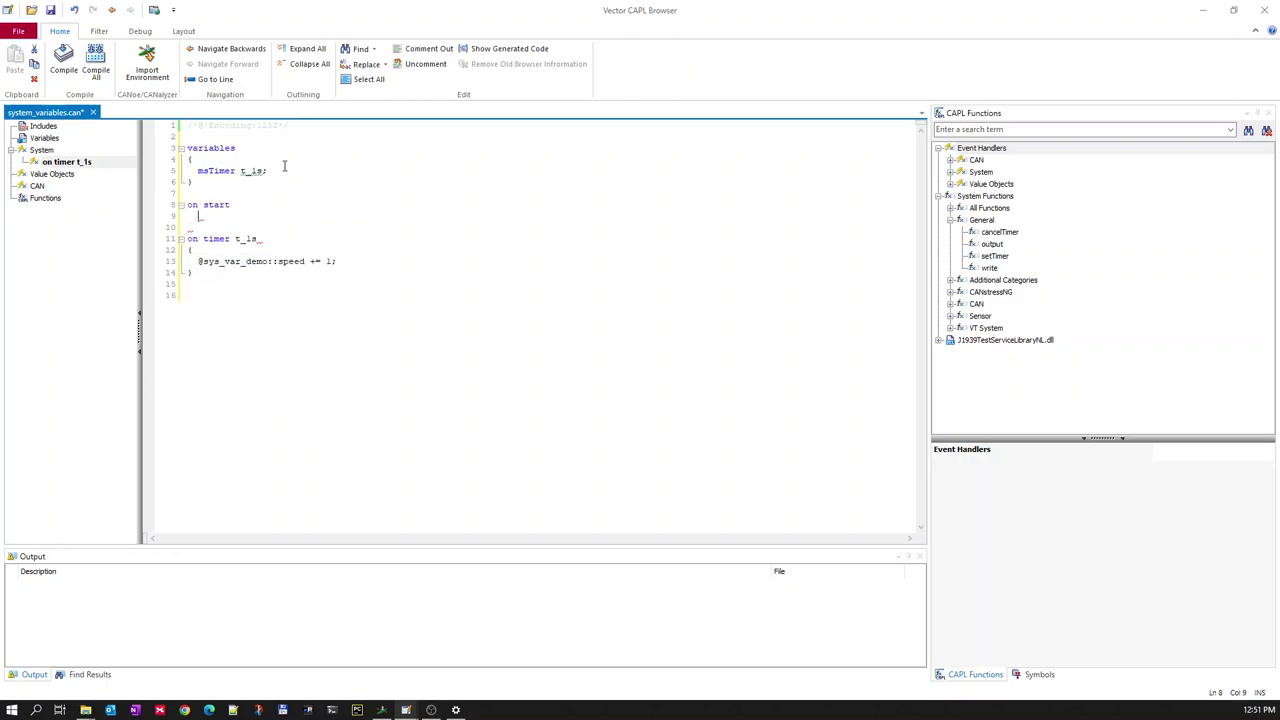
type("{")
key("Return")
Step: Call setTimerCyclic in the on start handler for t_1s with a period of 1000 ms
type("set")
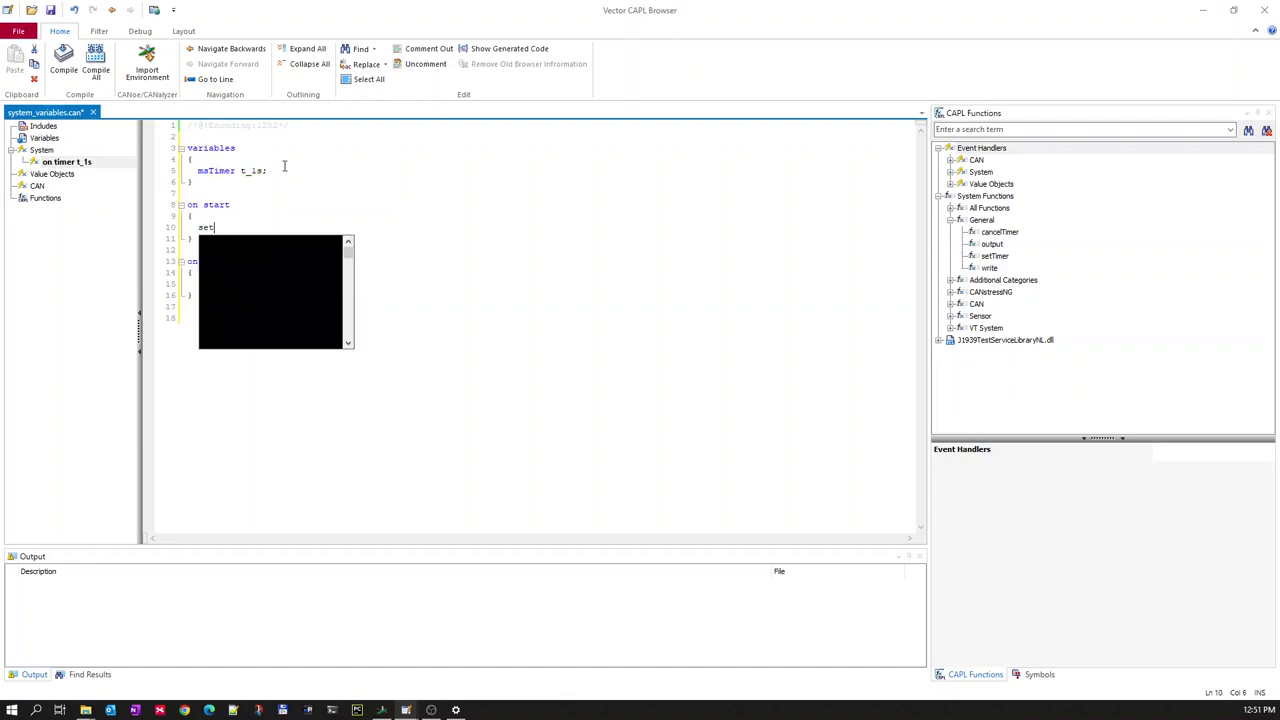
type("Ti")
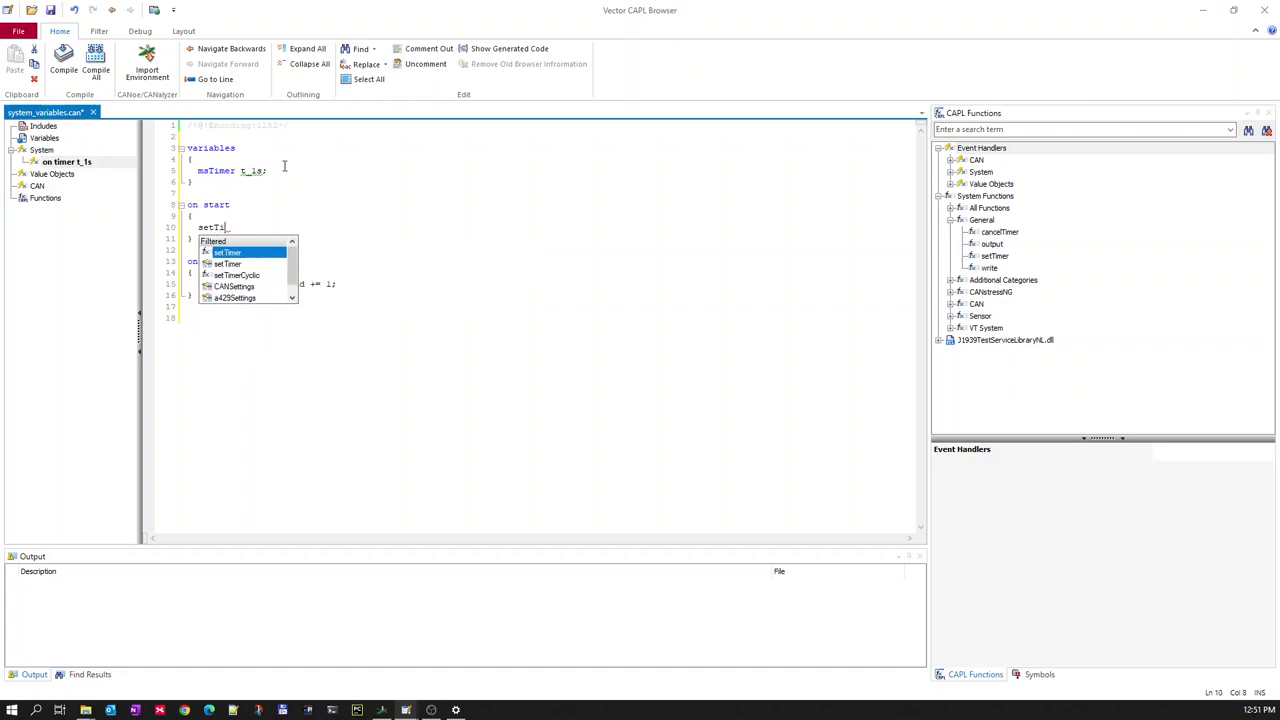
type("merCyclic")
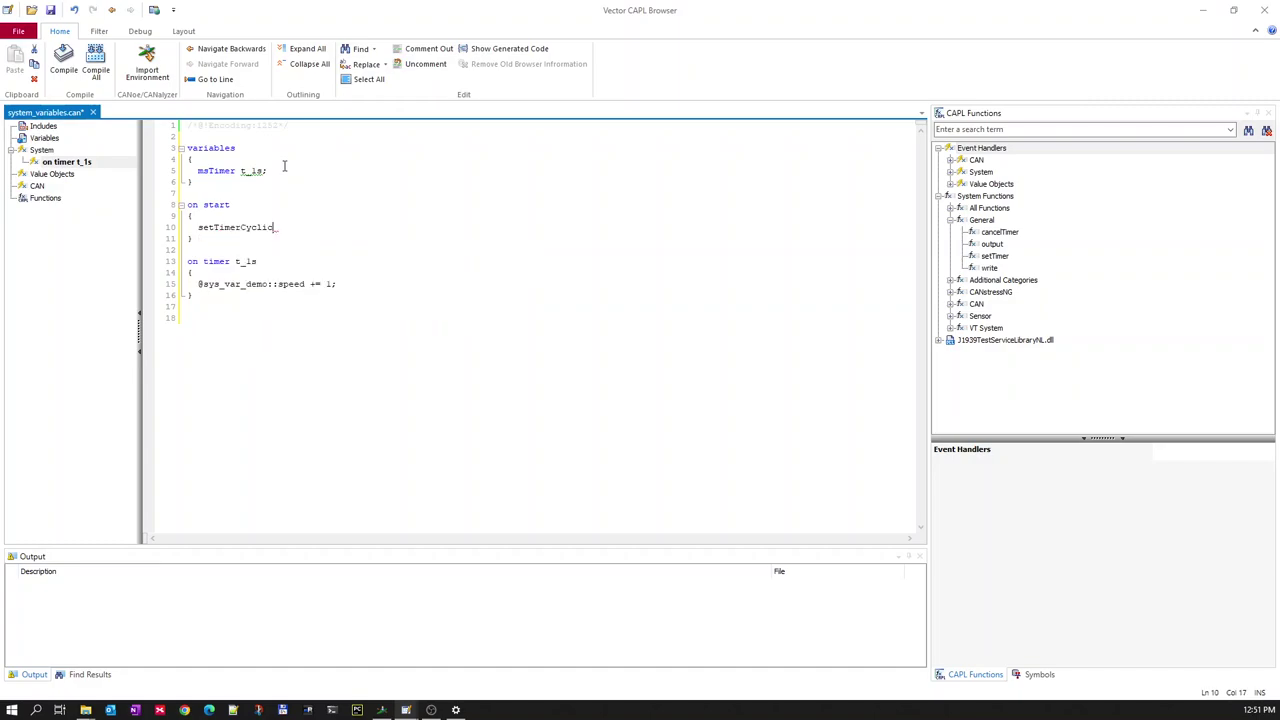
type("(t")
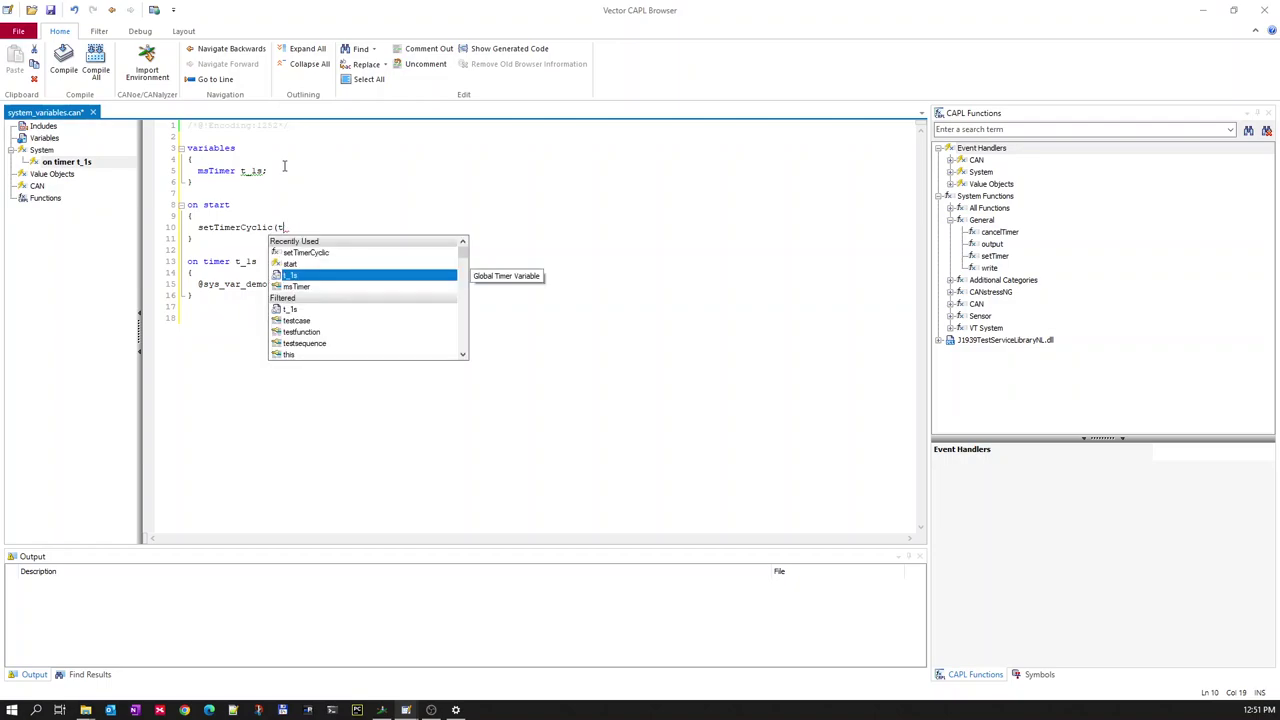
key("Return")
type(", 10")
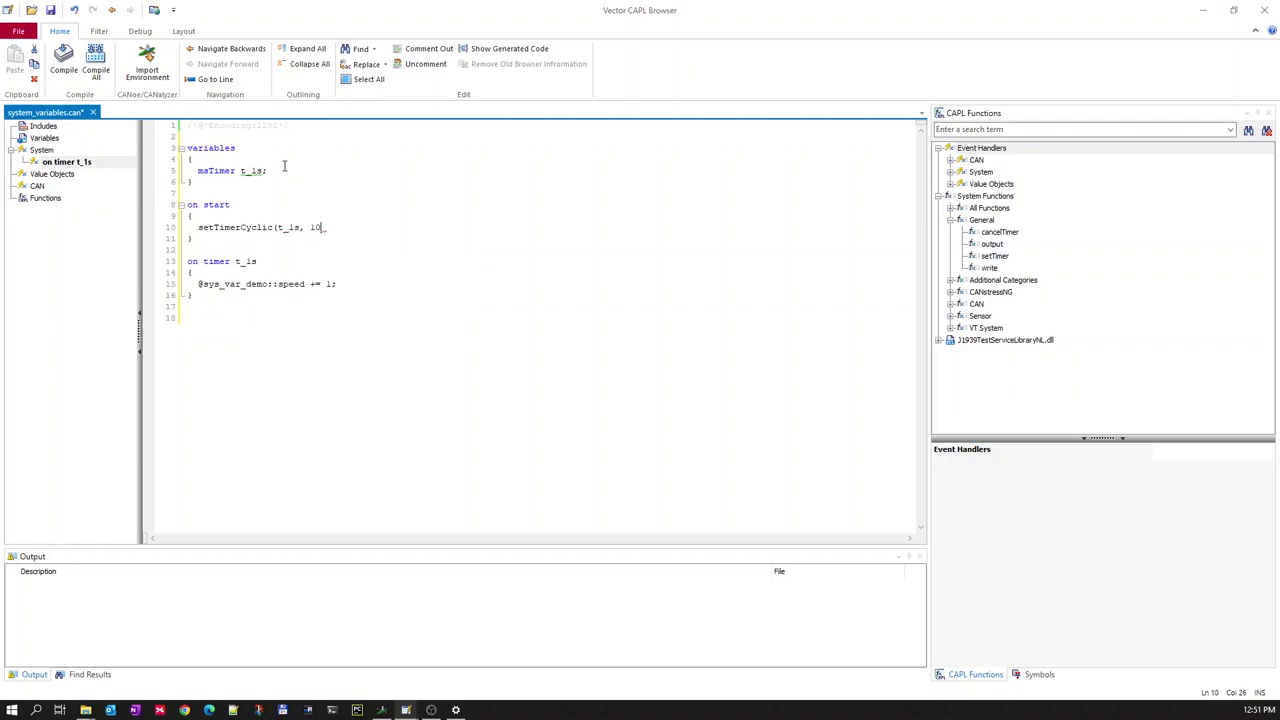
type("00);")
Step: Review the timer declaration, the speed increment statement and the cyclic timer call in the code
left_click(198, 171)
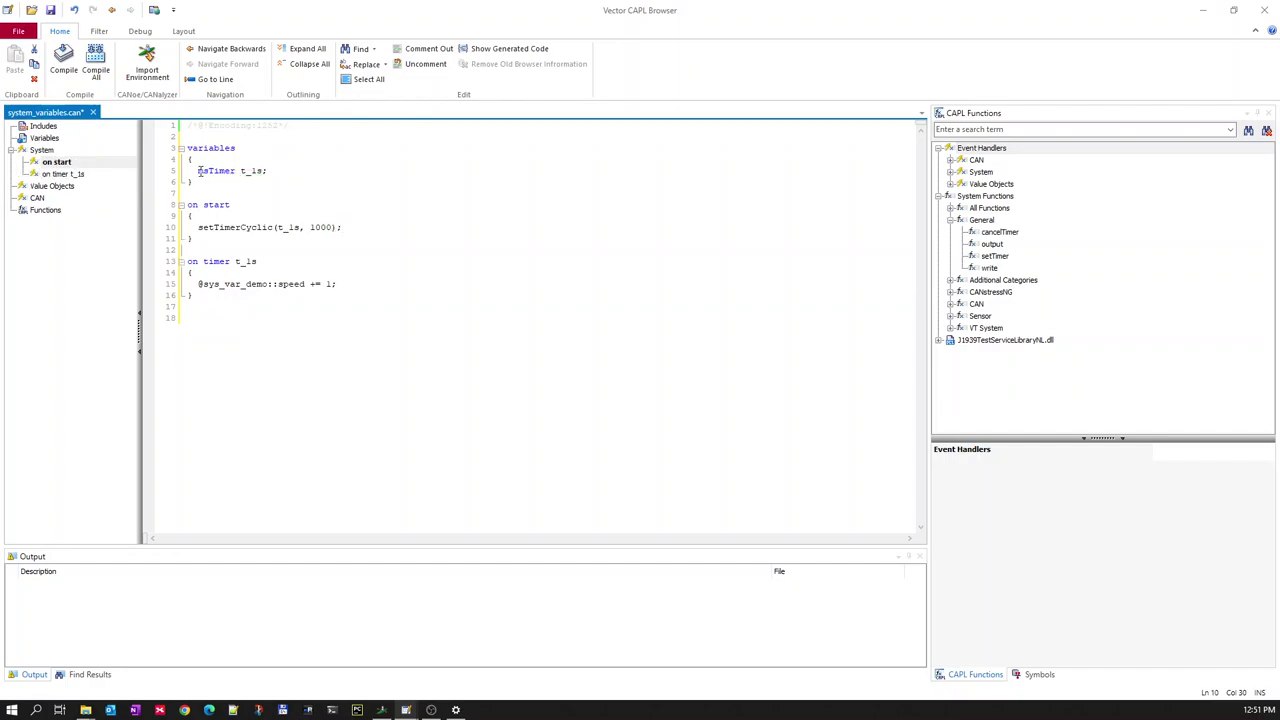
double_click(253, 171)
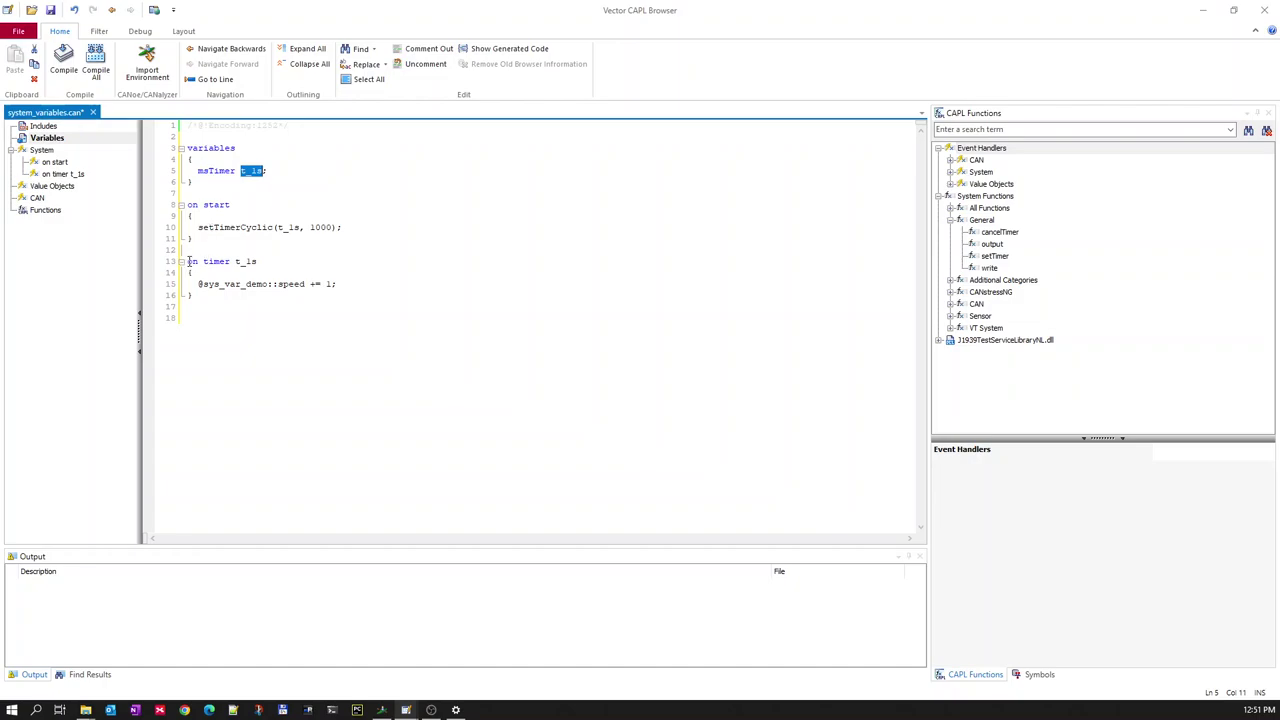
left_click_drag(198, 284, 350, 288)
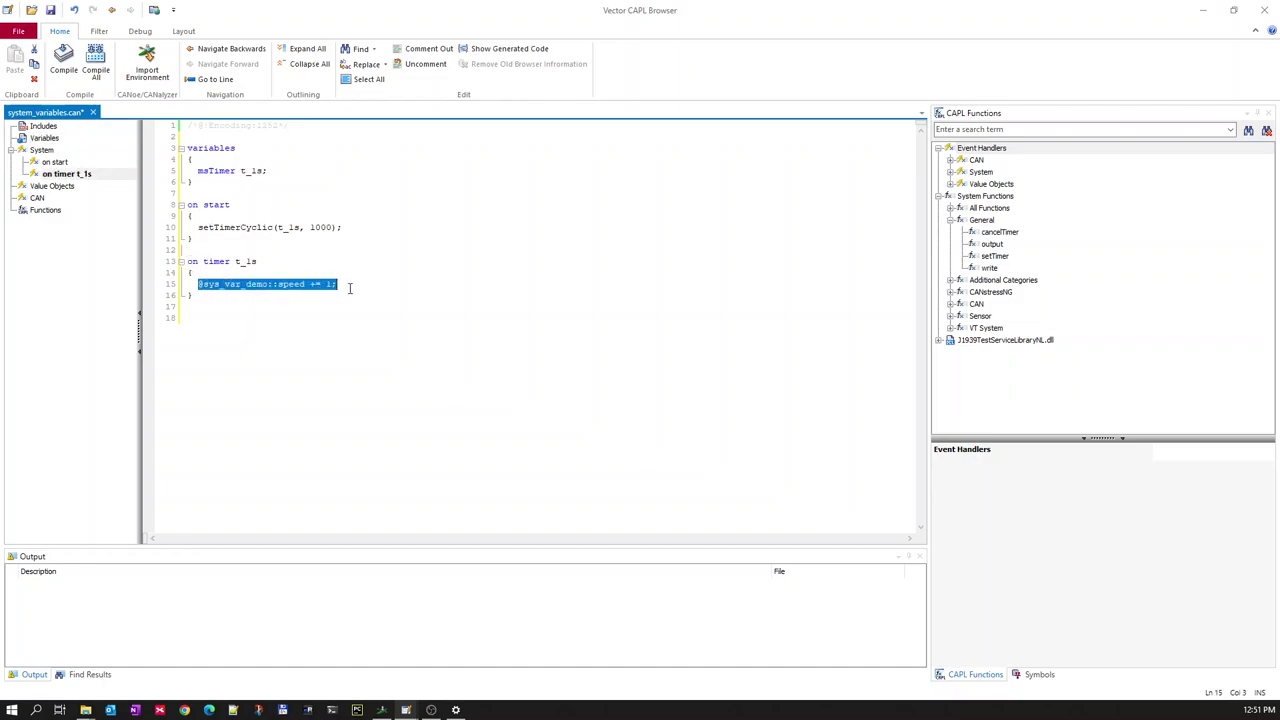
double_click(232, 286)
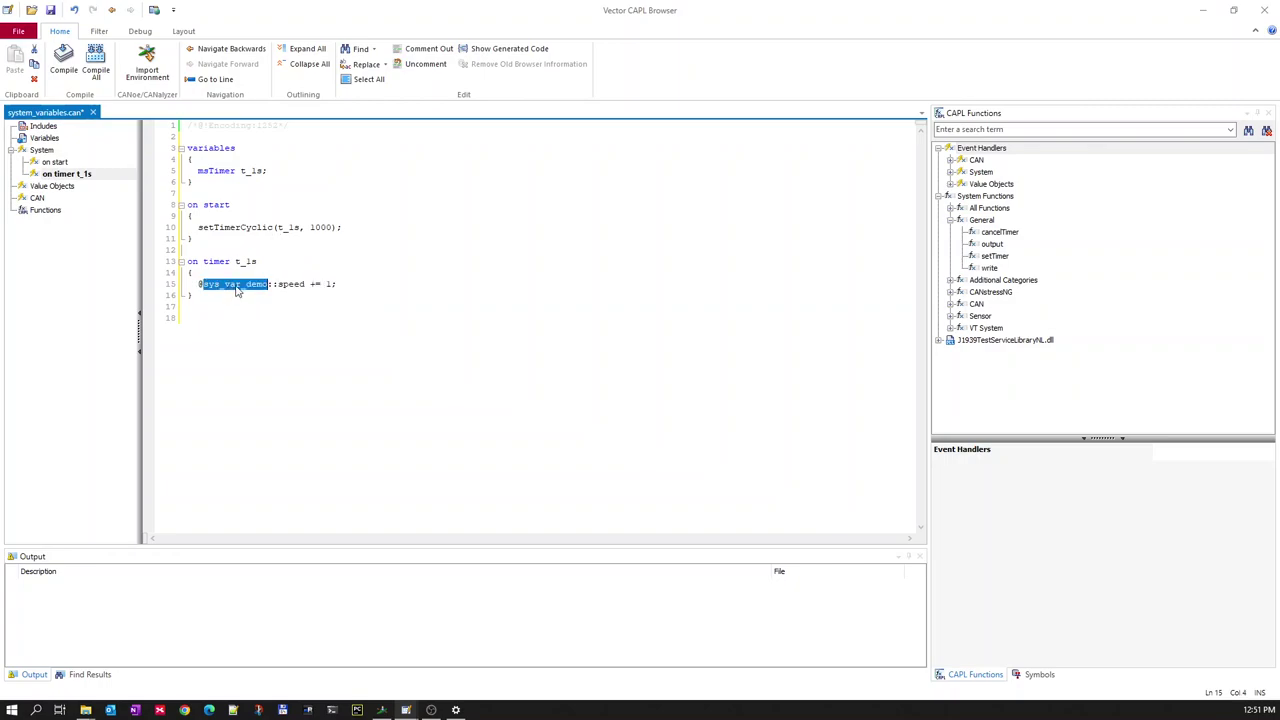
left_click(197, 228)
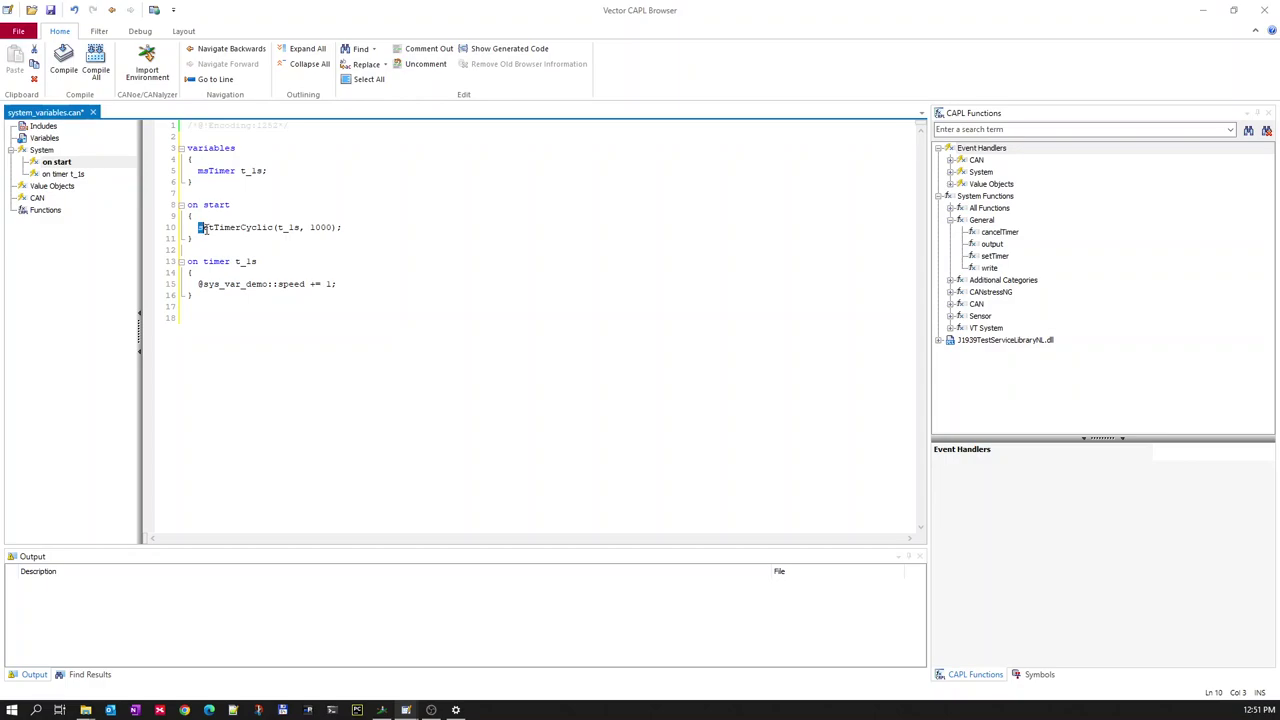
left_click_drag(332, 228, 310, 229)
left_click(209, 249)
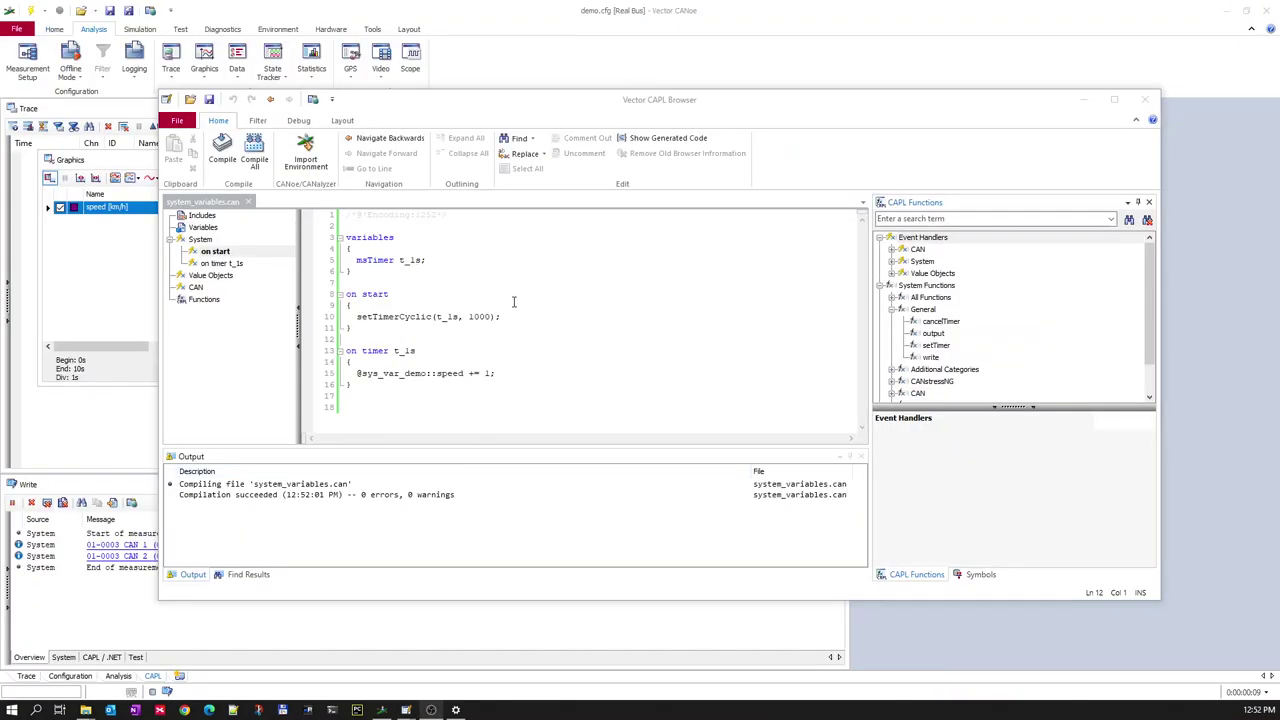
Step: Compile all CAPL programs, then switch to CANoe and start the measurement
left_click(252, 162)
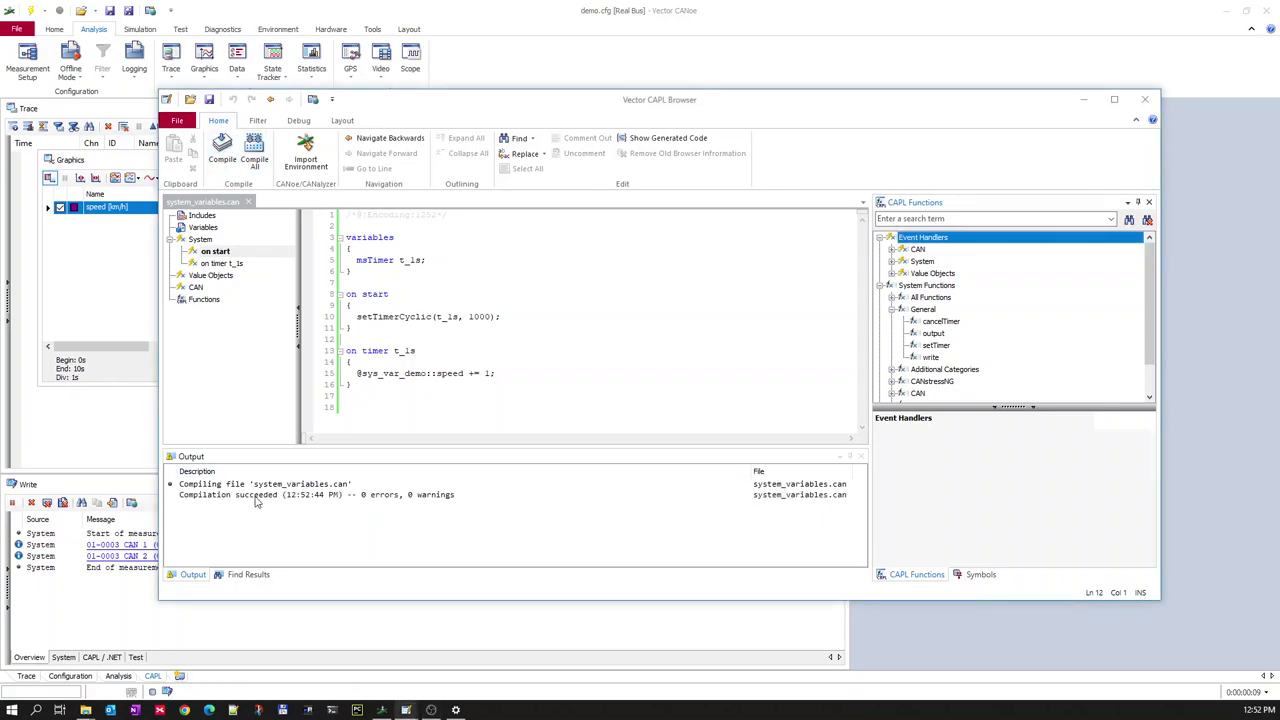
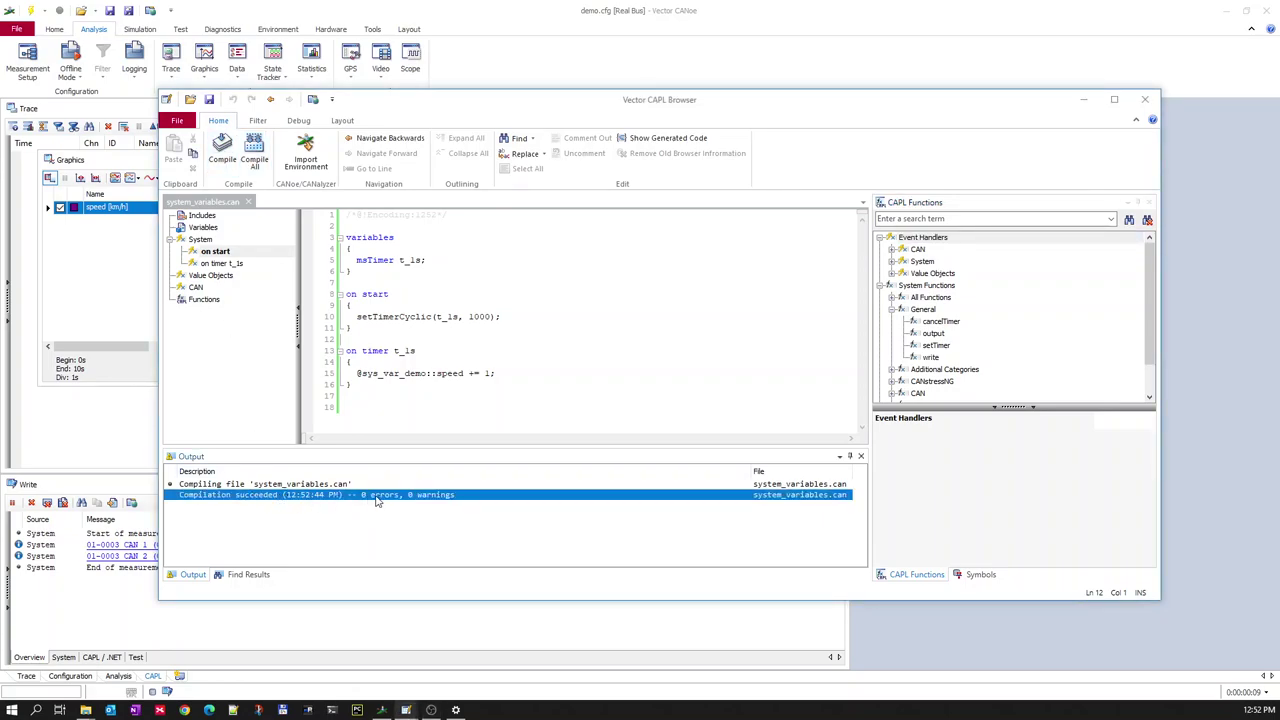
left_click(1083, 100)
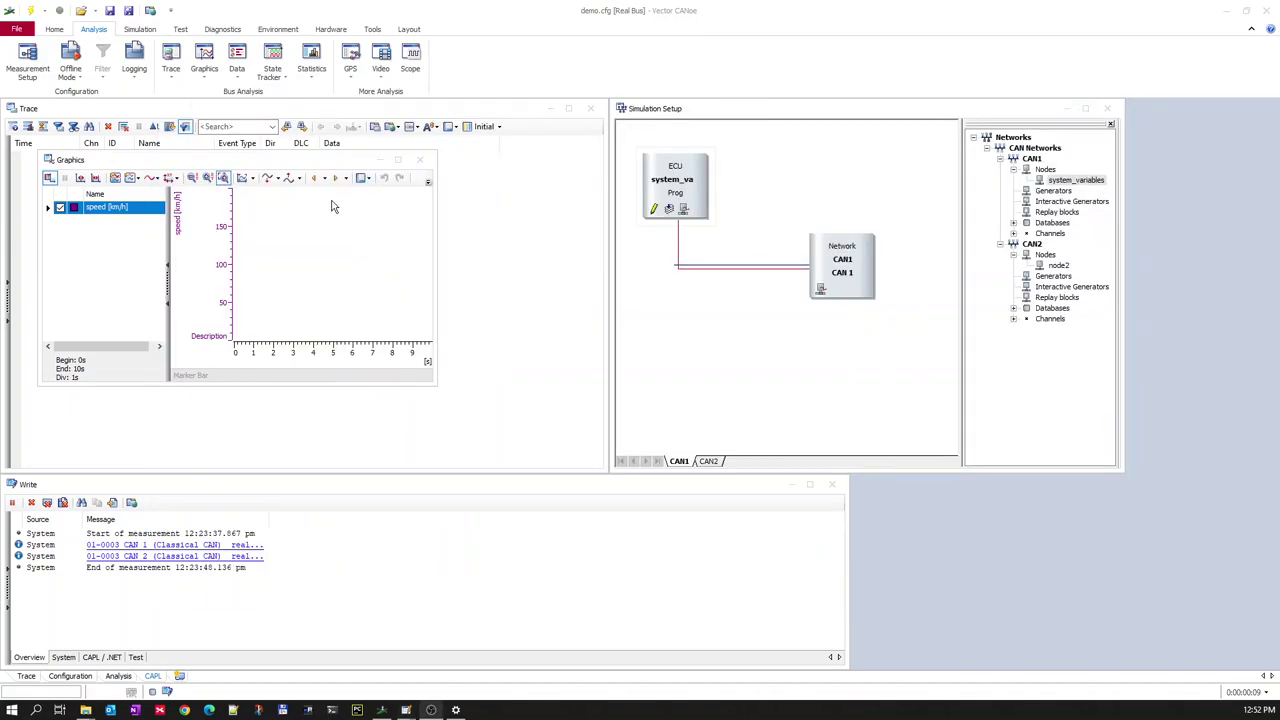
left_click(31, 12)
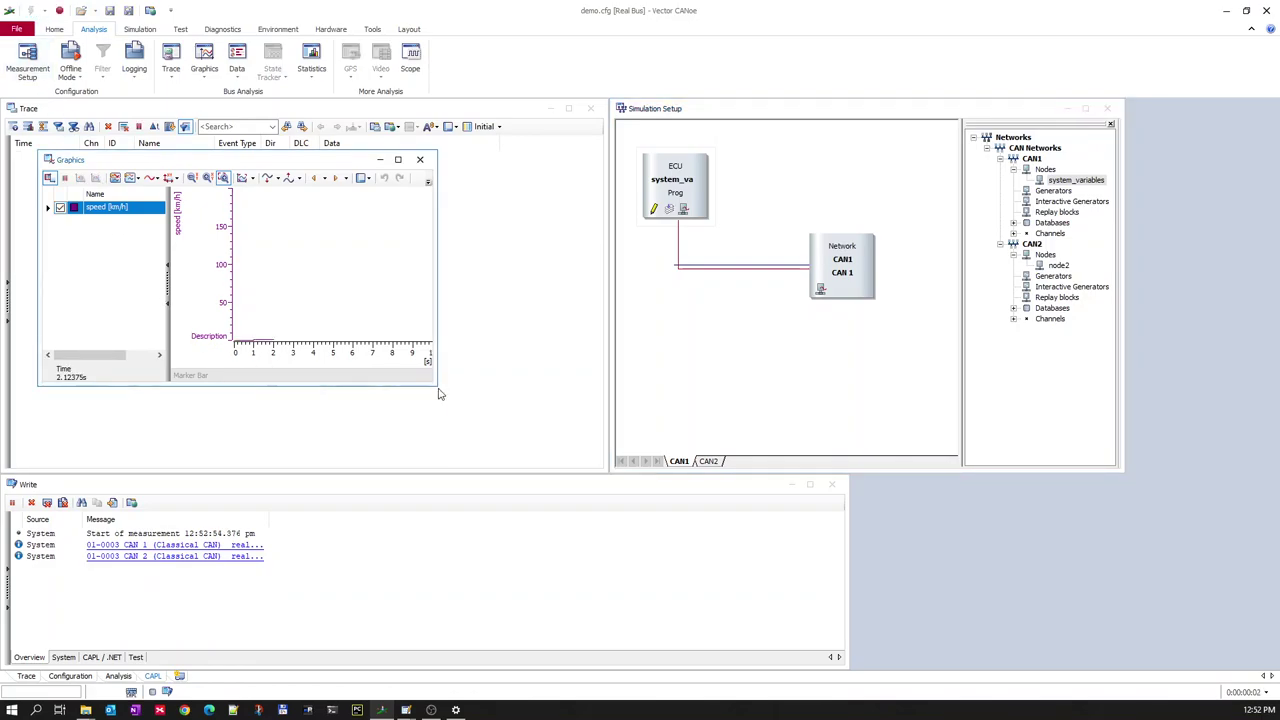
Step: Enlarge the Graphics window and widen its signal list to show the y value column
left_click_drag(437, 385, 581, 440)
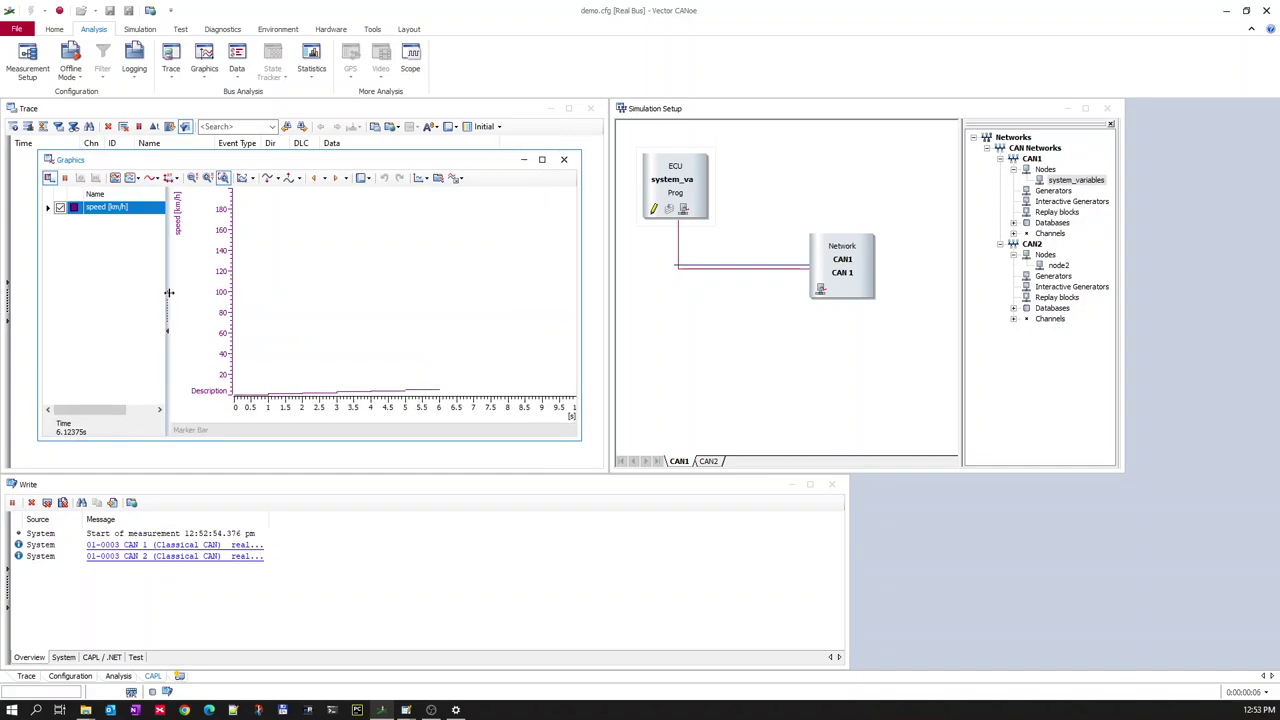
left_click_drag(167, 291, 259, 292)
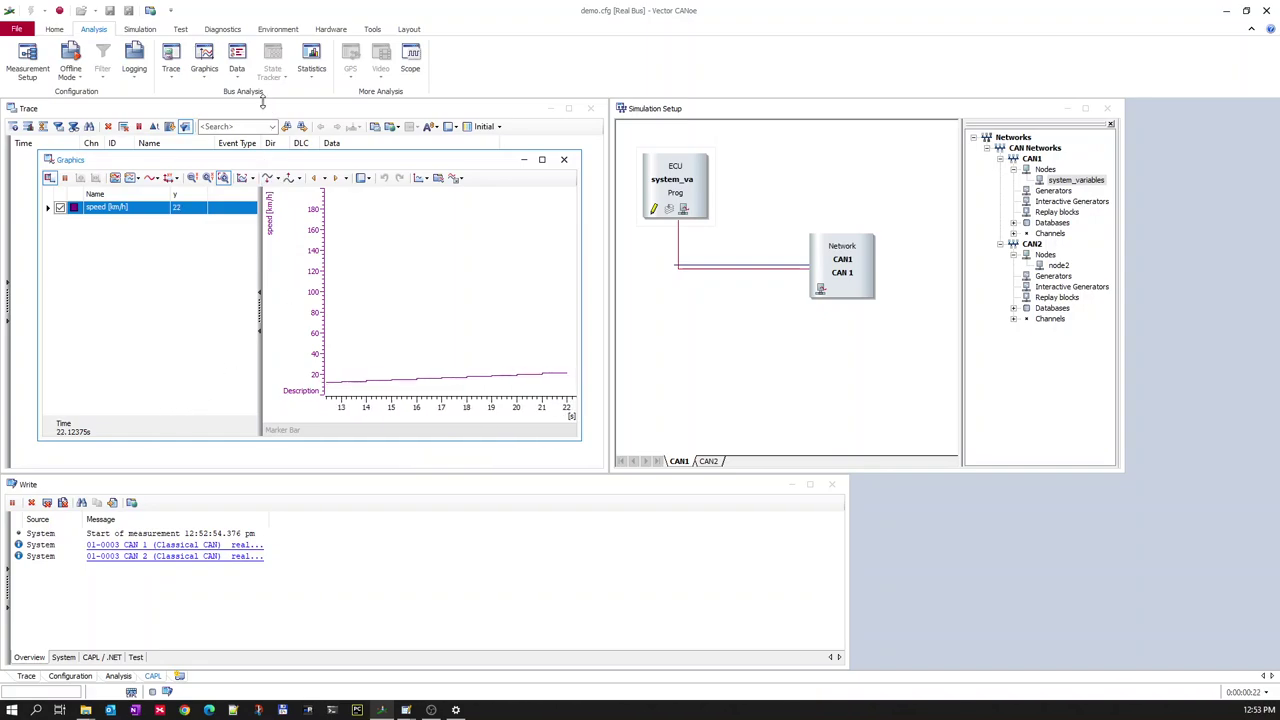
mouse_move(406, 710)
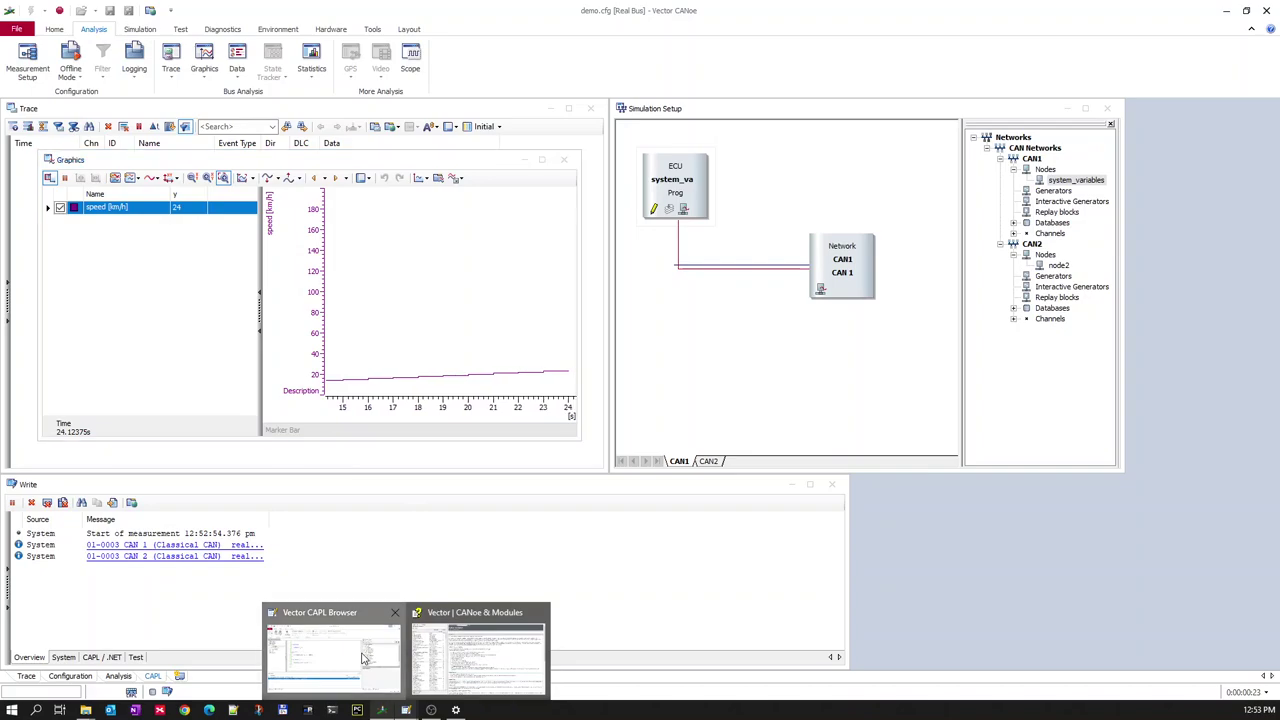
left_click(330, 655)
left_click(498, 374)
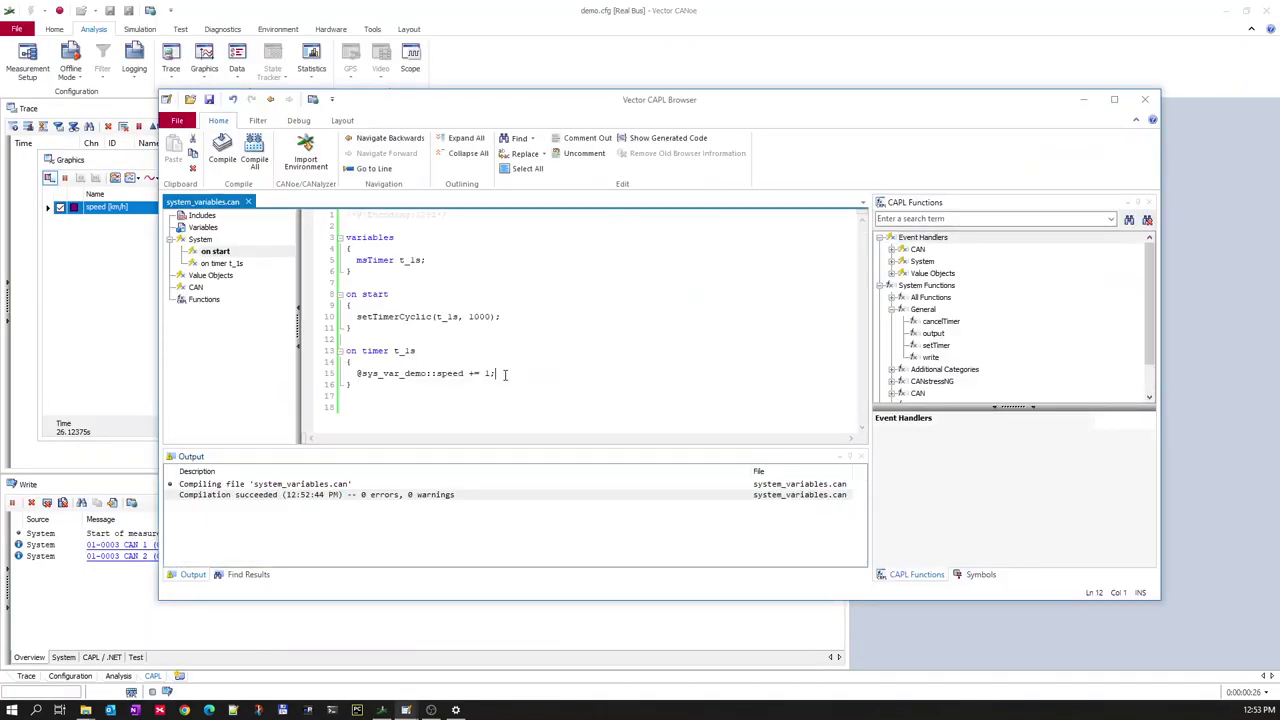
key("Up")
key("Return")
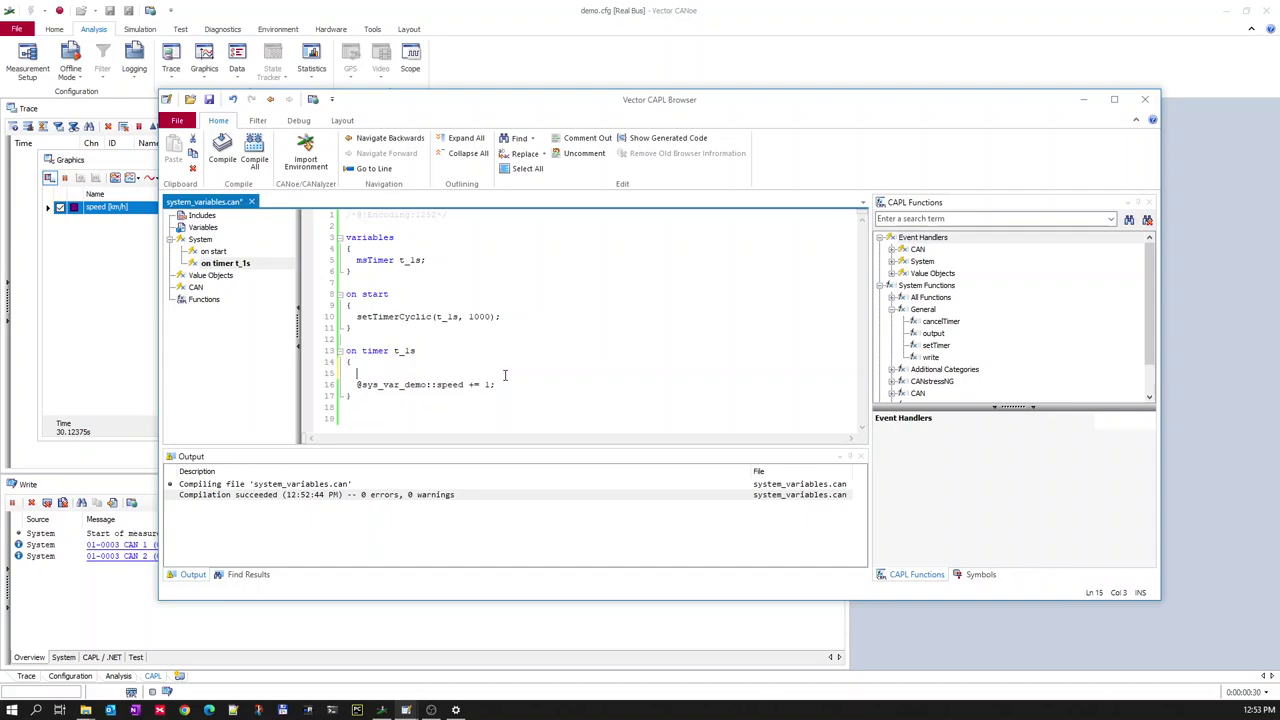
type("if")
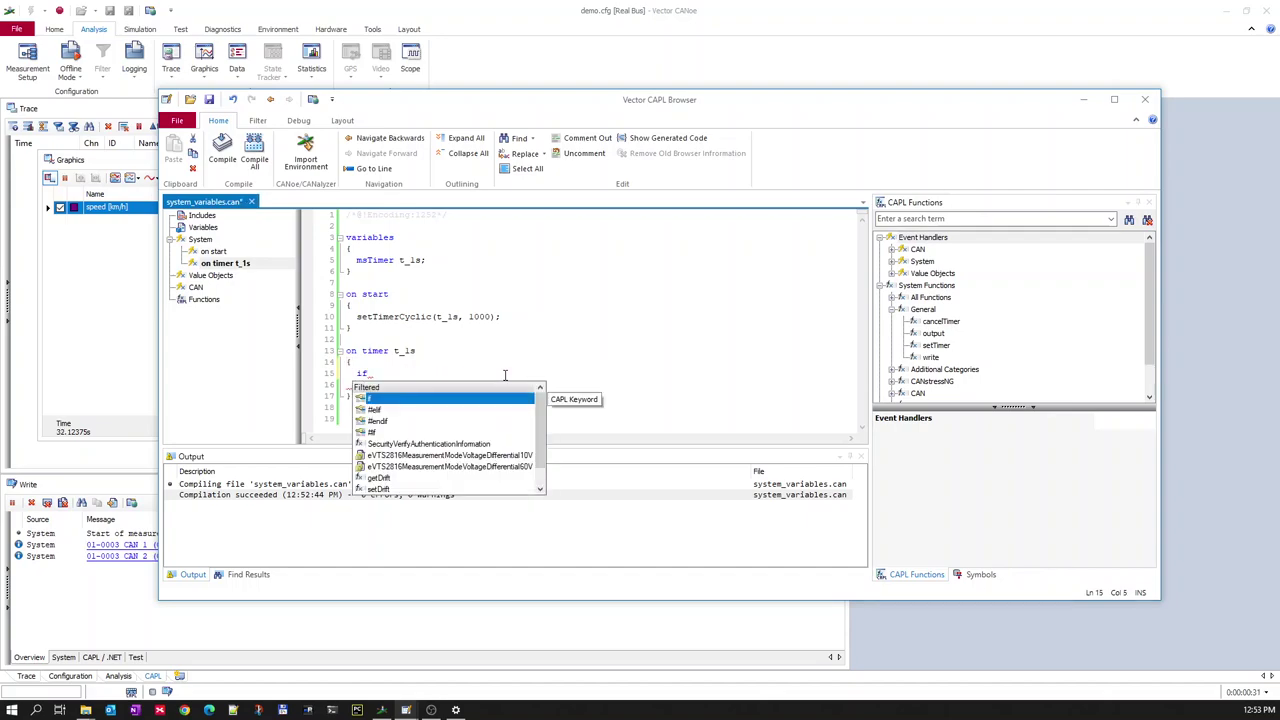
type(" @")
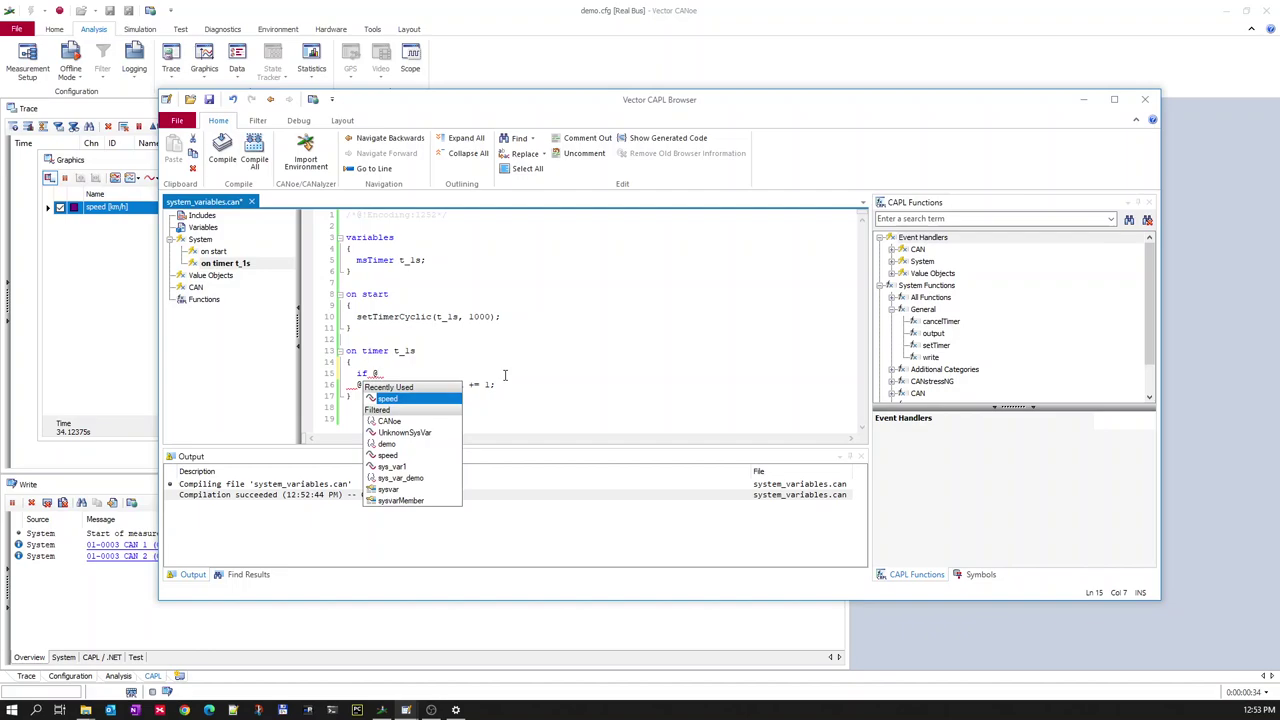
key("BackSpace")
key("BackSpace")
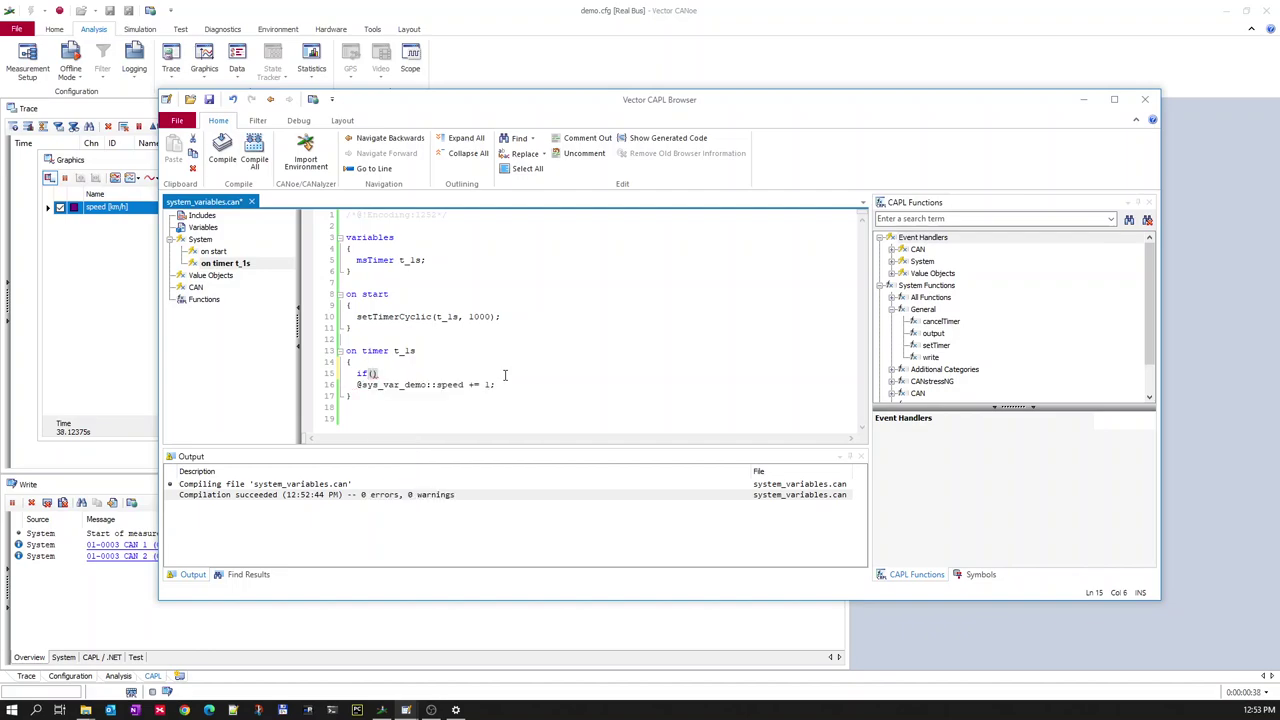
type("(@sys_var_demo::speed")
key("Return")
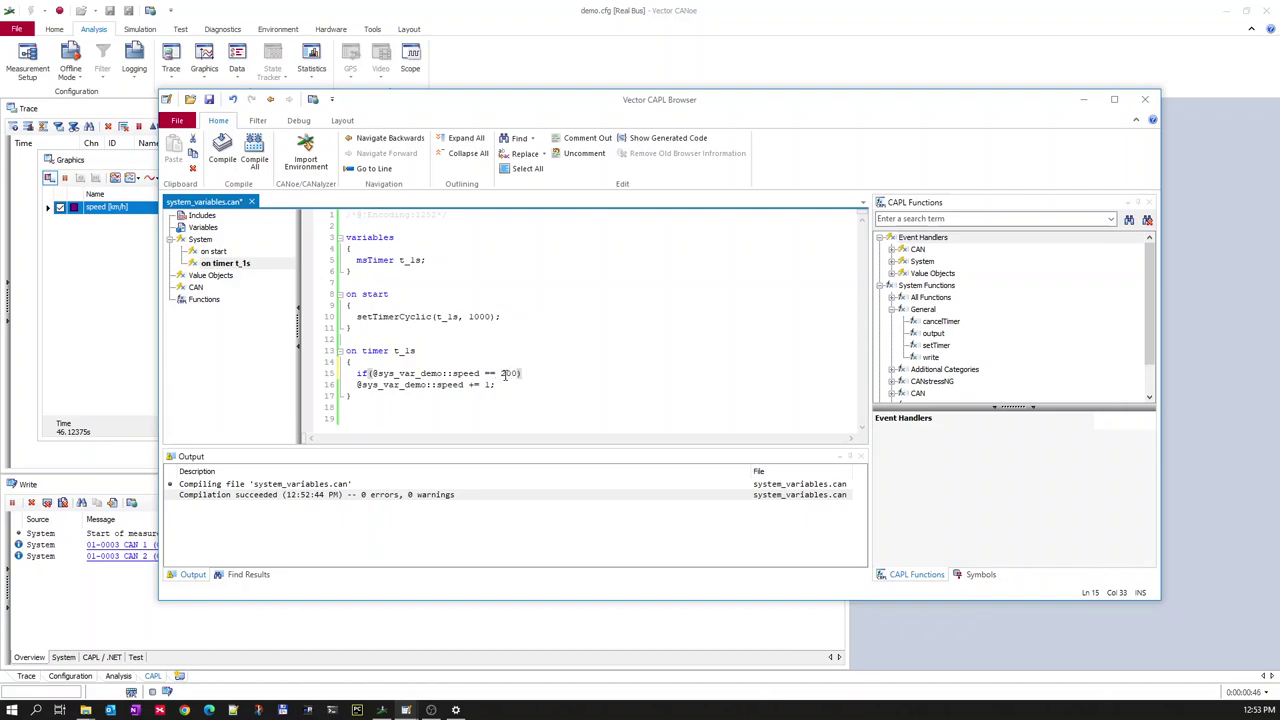
key("Return")
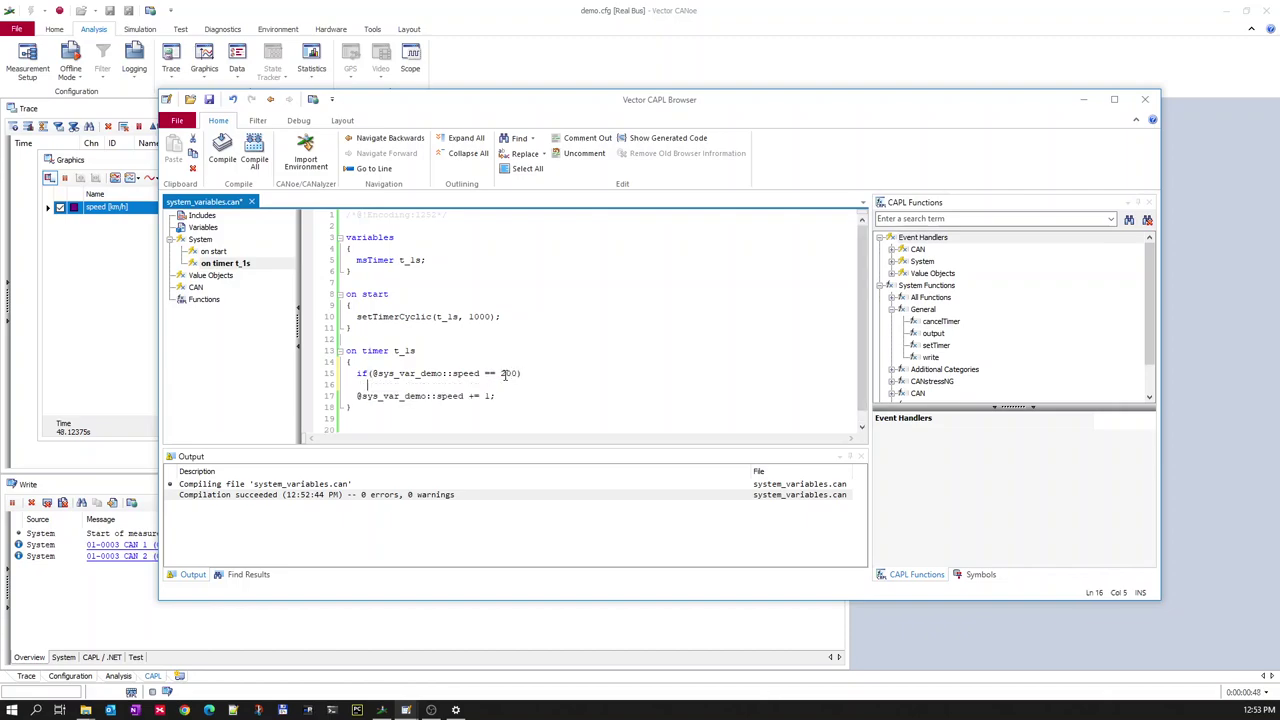
type("{")
key("Return")
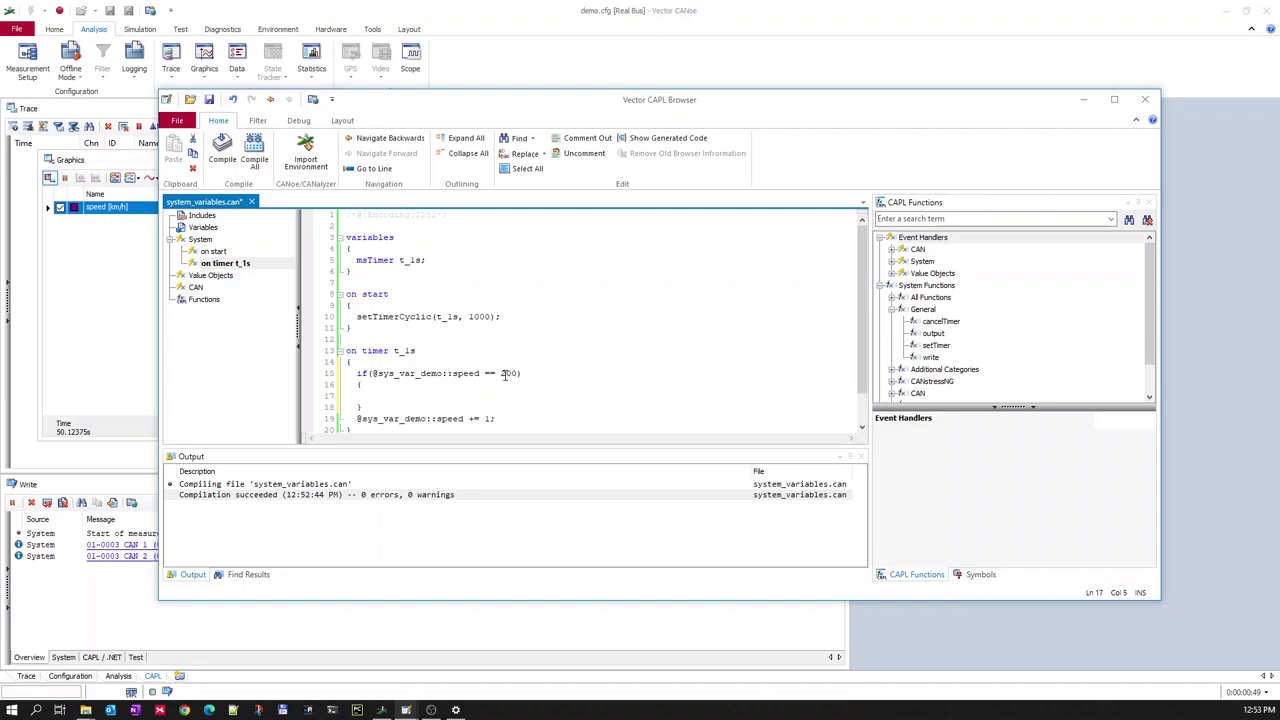
type("@")
key("Return")
key("Down")
key("Return")
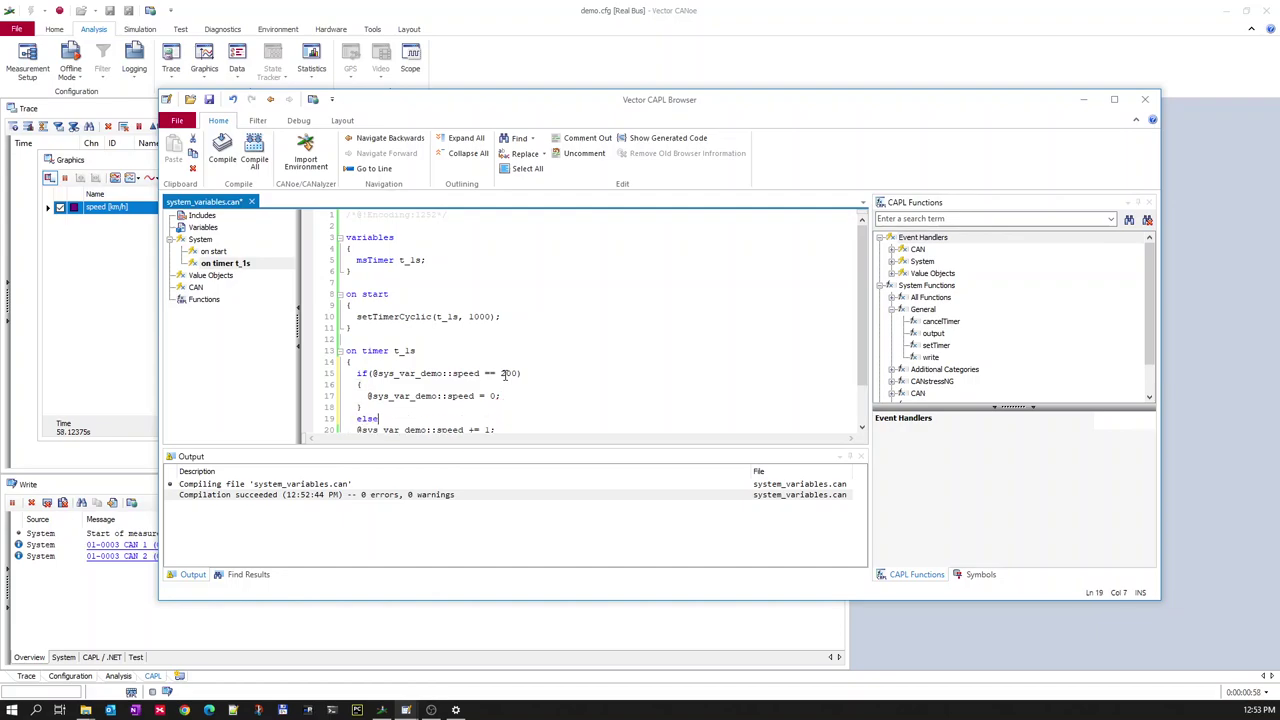
Step: Complete the else branch after the if block with an empty braced body
key("Return")
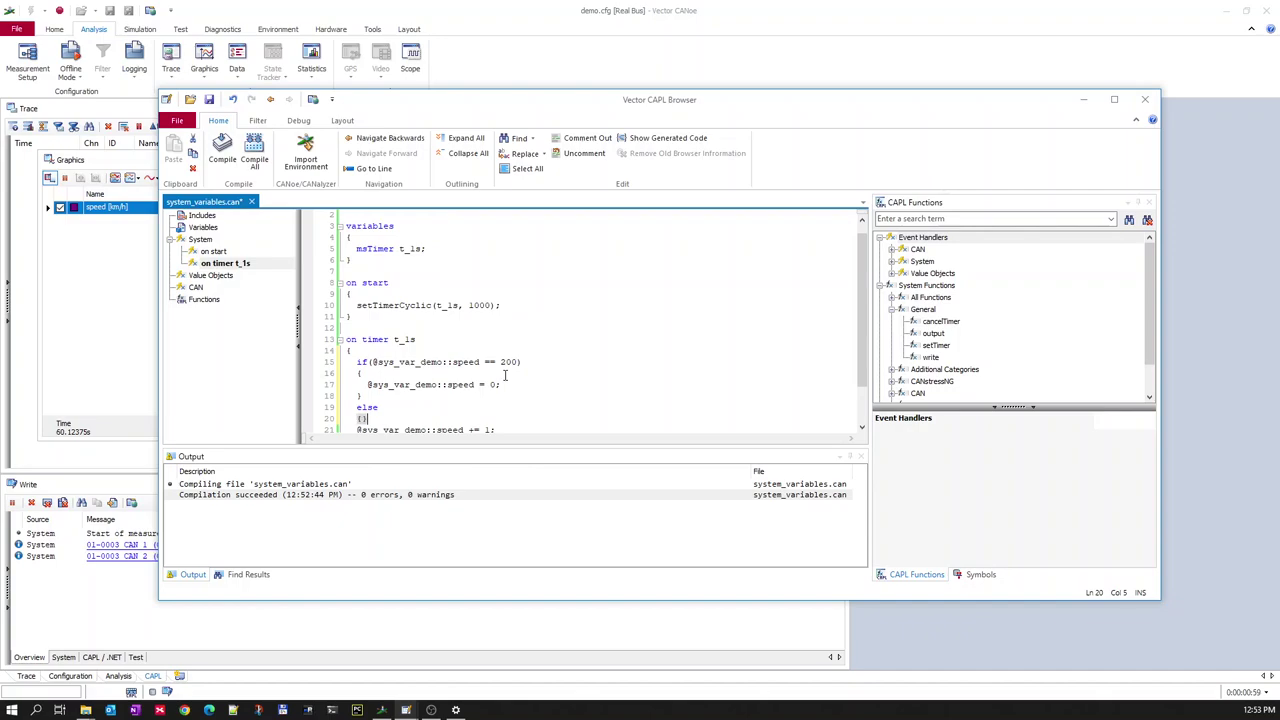
type("{")
key("Return")
scroll(525, 421, "down", 1)
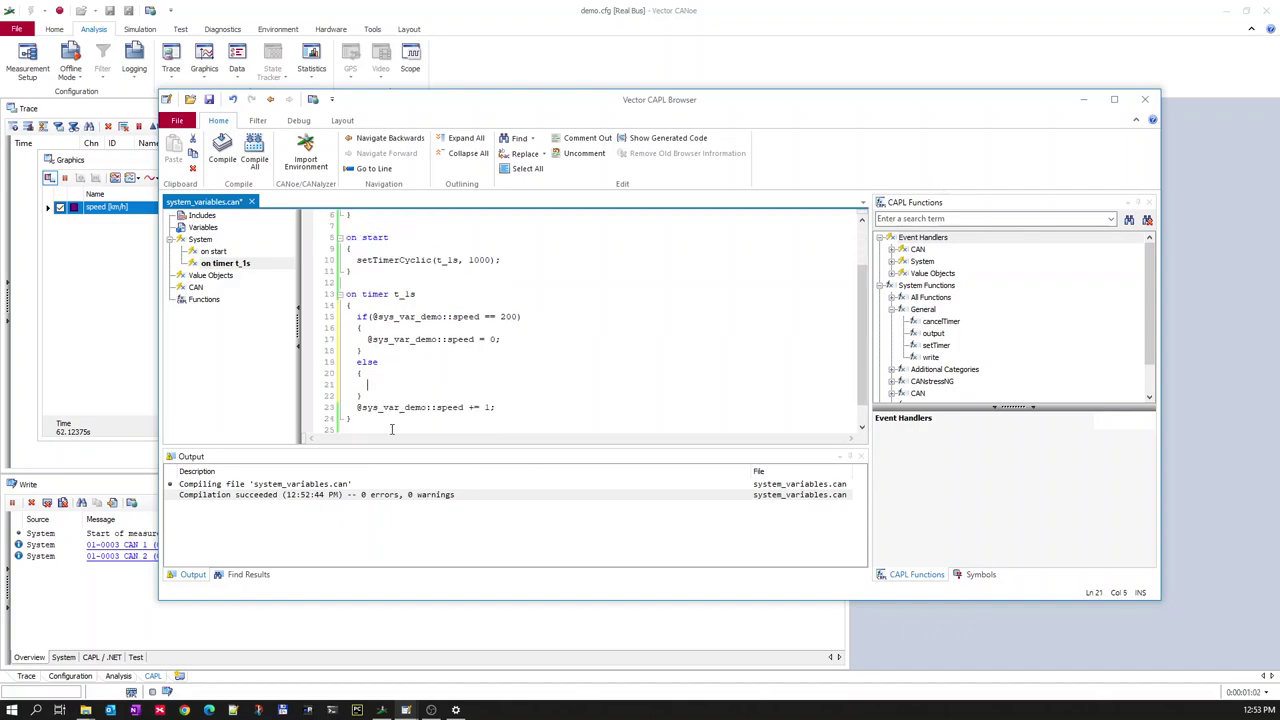
left_click_drag(377, 397, 498, 407)
key("ctrl+x")
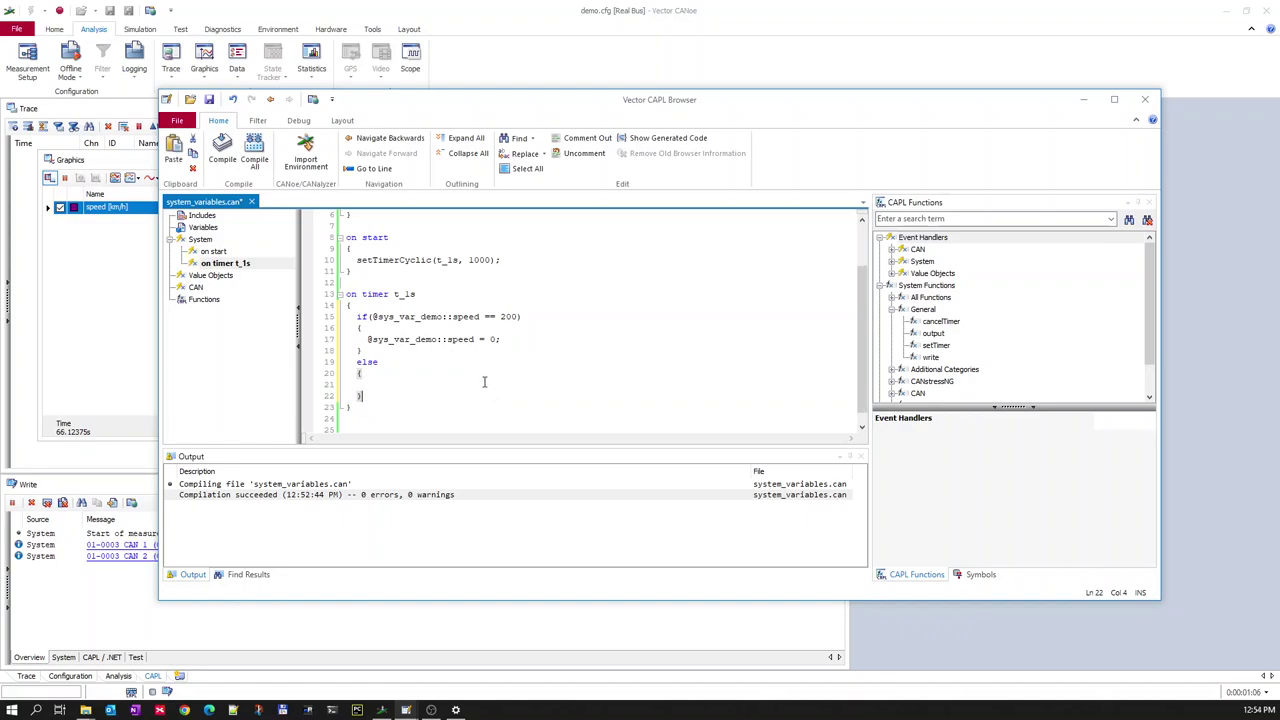
key("ctrl+v")
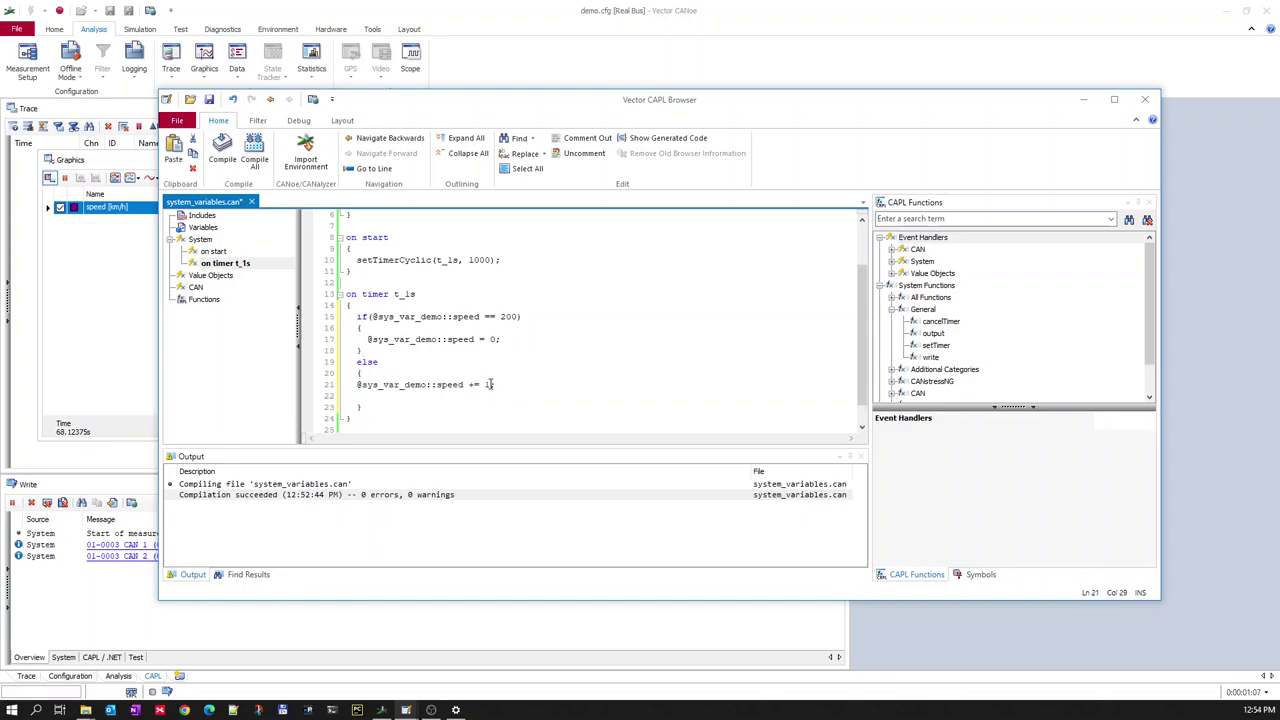
left_click(358, 384)
key("Tab")
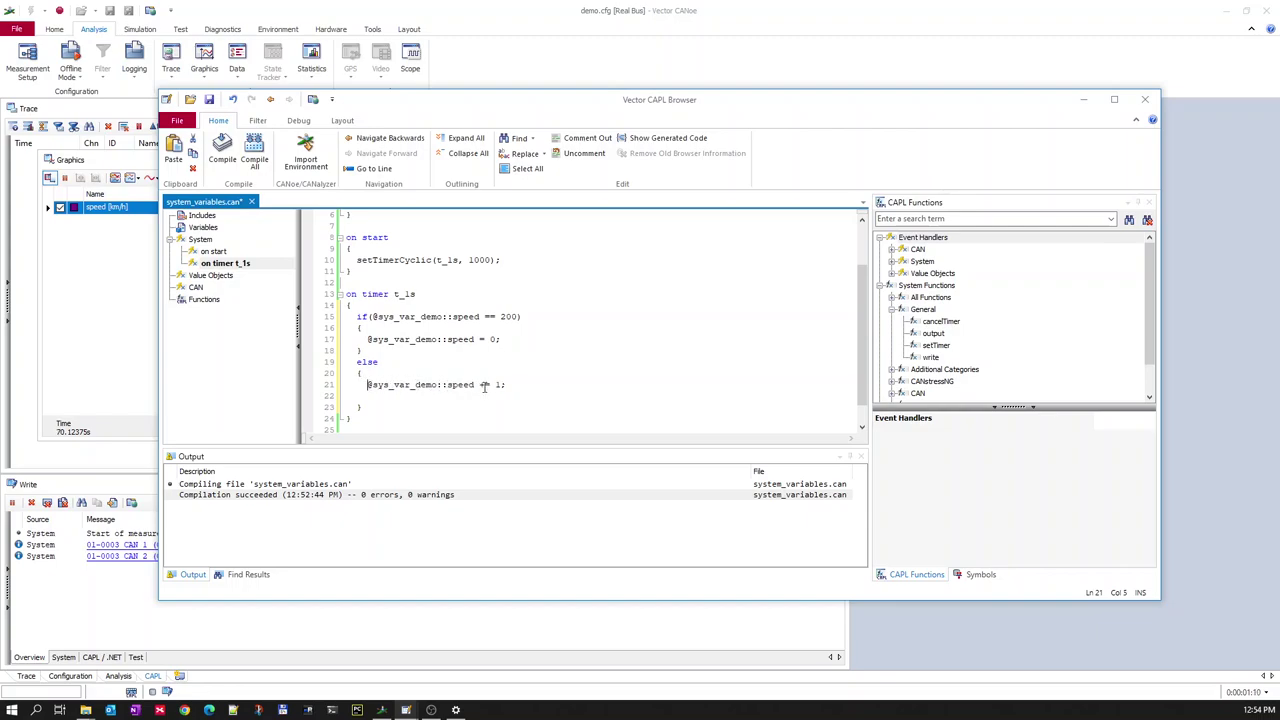
left_click_drag(519, 389, 520, 396)
left_click(520, 396)
key("BackSpace")
key("BackSpace")
key("BackSpace")
Step: Move the CAPL Browser window up, review the if/else logic of the timer handler and compile the program
scroll(520, 396, "up", 1)
left_click_drag(626, 89, 630, 8)
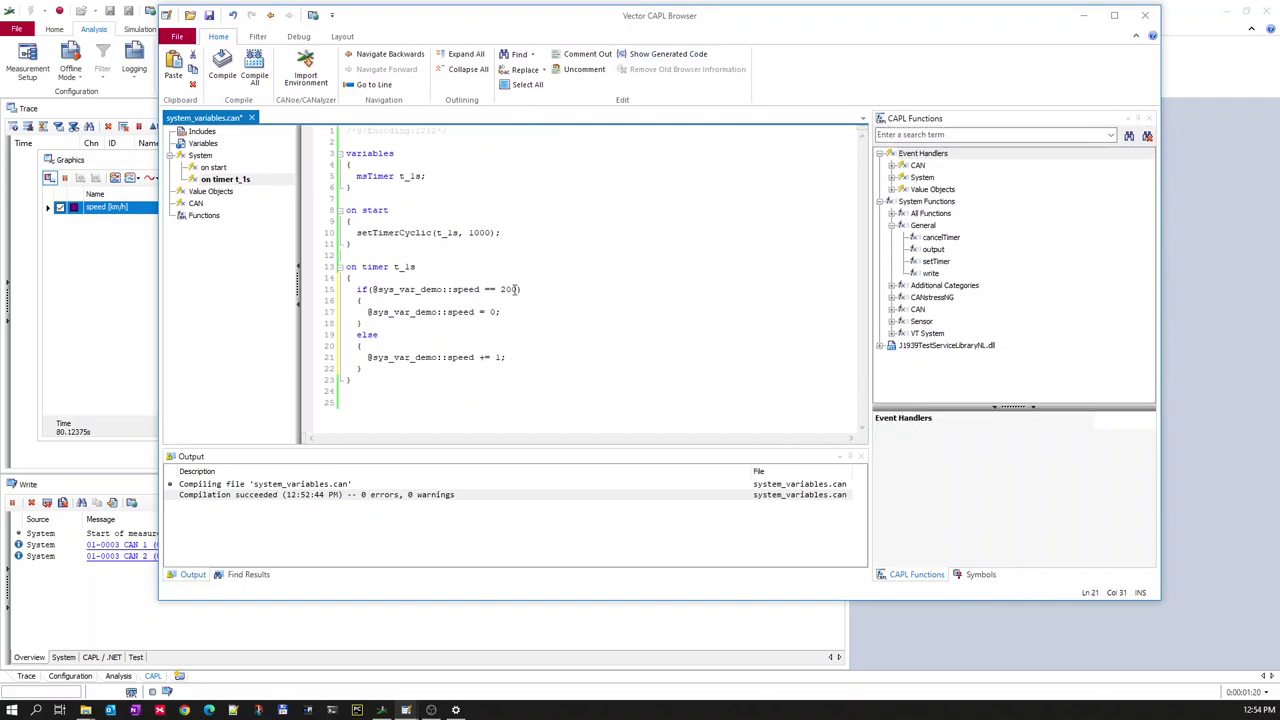
double_click(514, 289)
left_click(494, 312)
left_click_drag(368, 356, 509, 360)
left_click(509, 360)
left_click(224, 64)
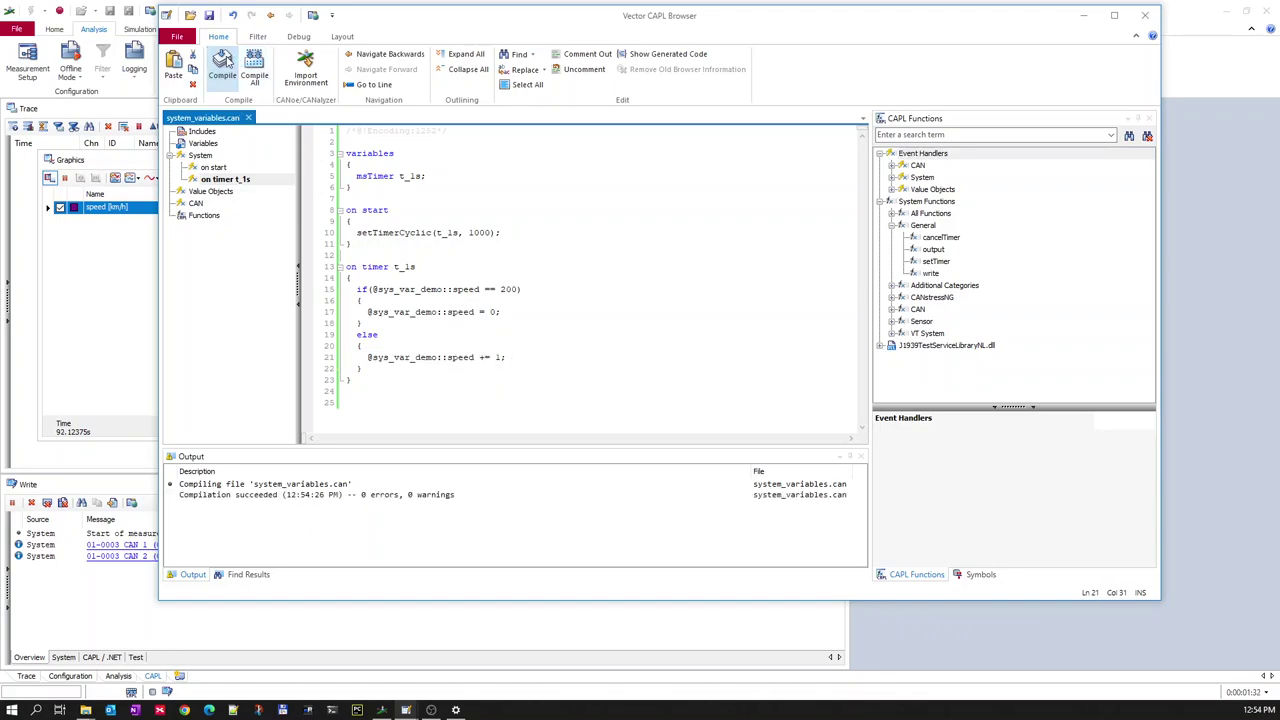
Step: Change the speed increment in the else block to 10 and recompile the program
left_click(115, 296)
key("alt+Tab")
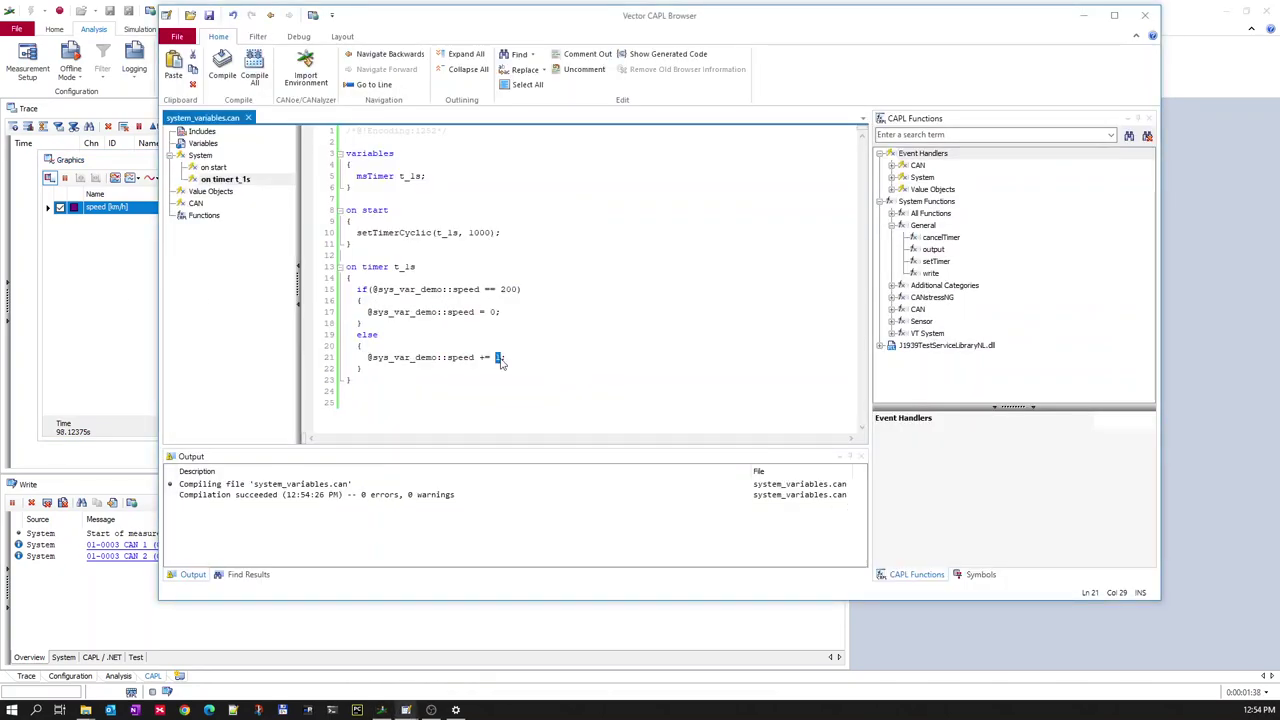
type("10")
left_click(222, 70)
Step: Switch to CANoe and restart the measurement to run the recompiled program
left_click(105, 283)
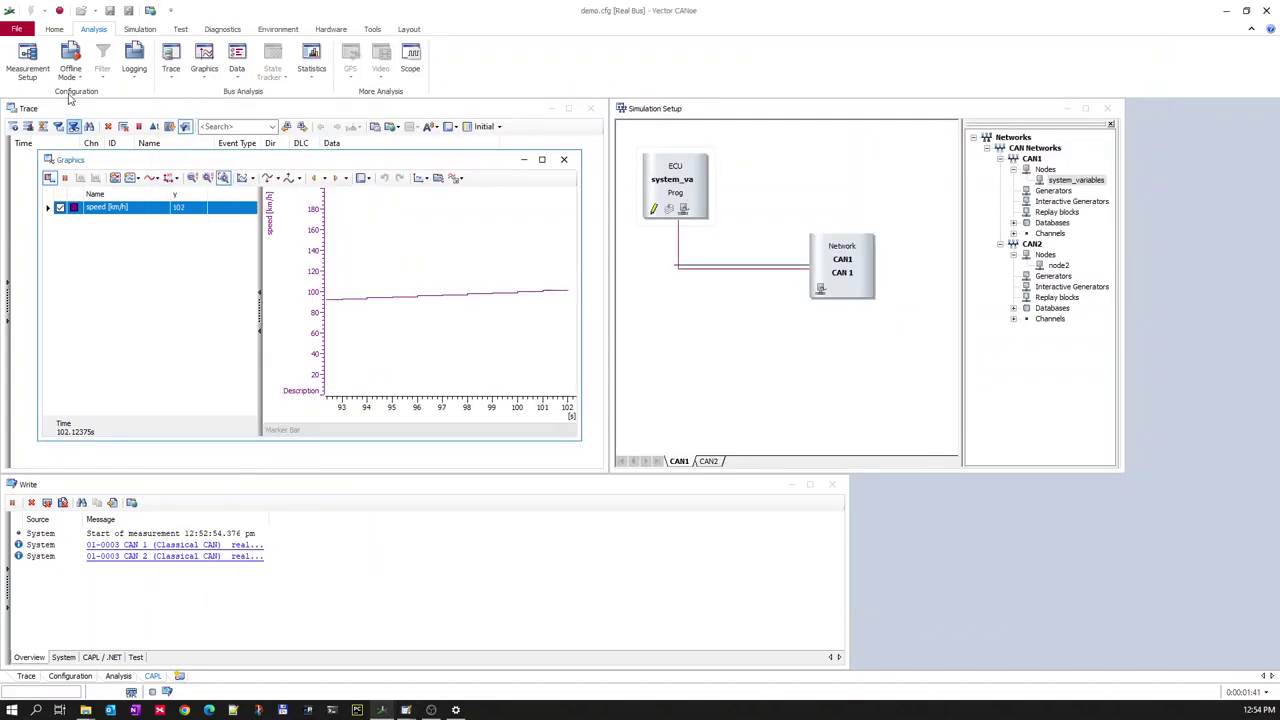
left_click(60, 12)
left_click(32, 11)
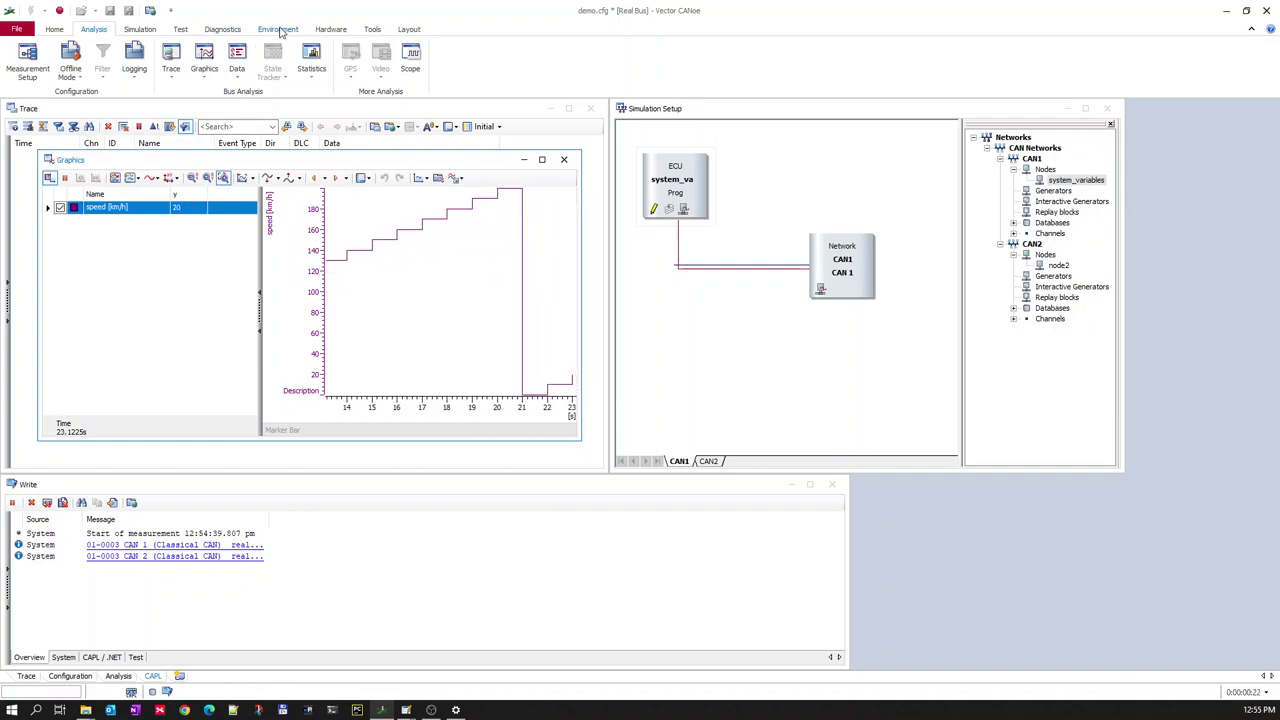
Step: Open the sys_var_demo_panel panel and bring it up for editing in Panel Designer
left_click(55, 30)
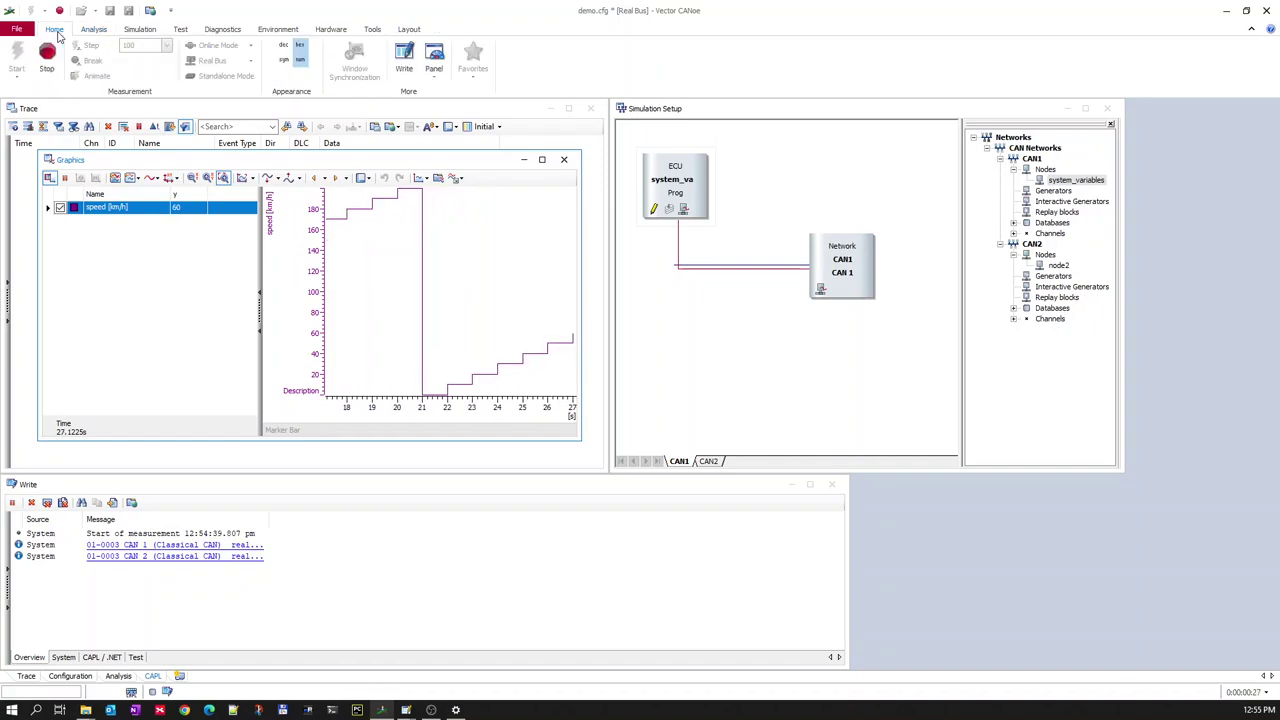
left_click(434, 62)
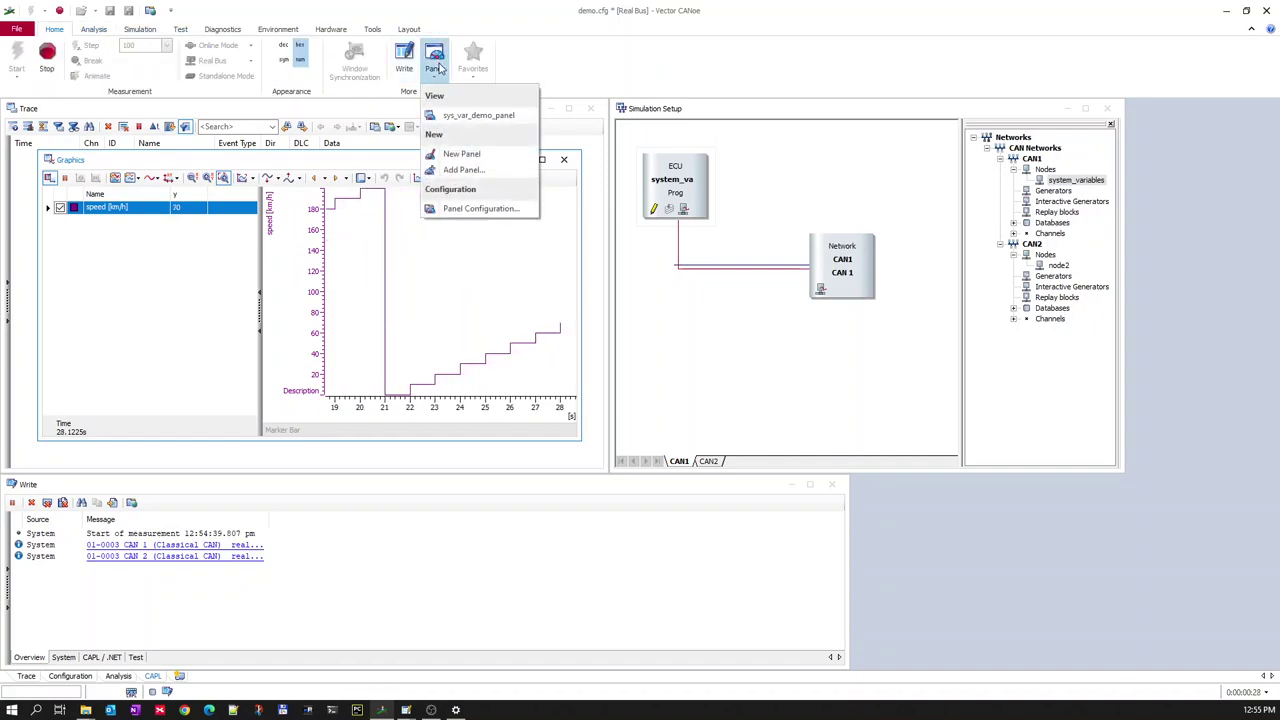
left_click(470, 116)
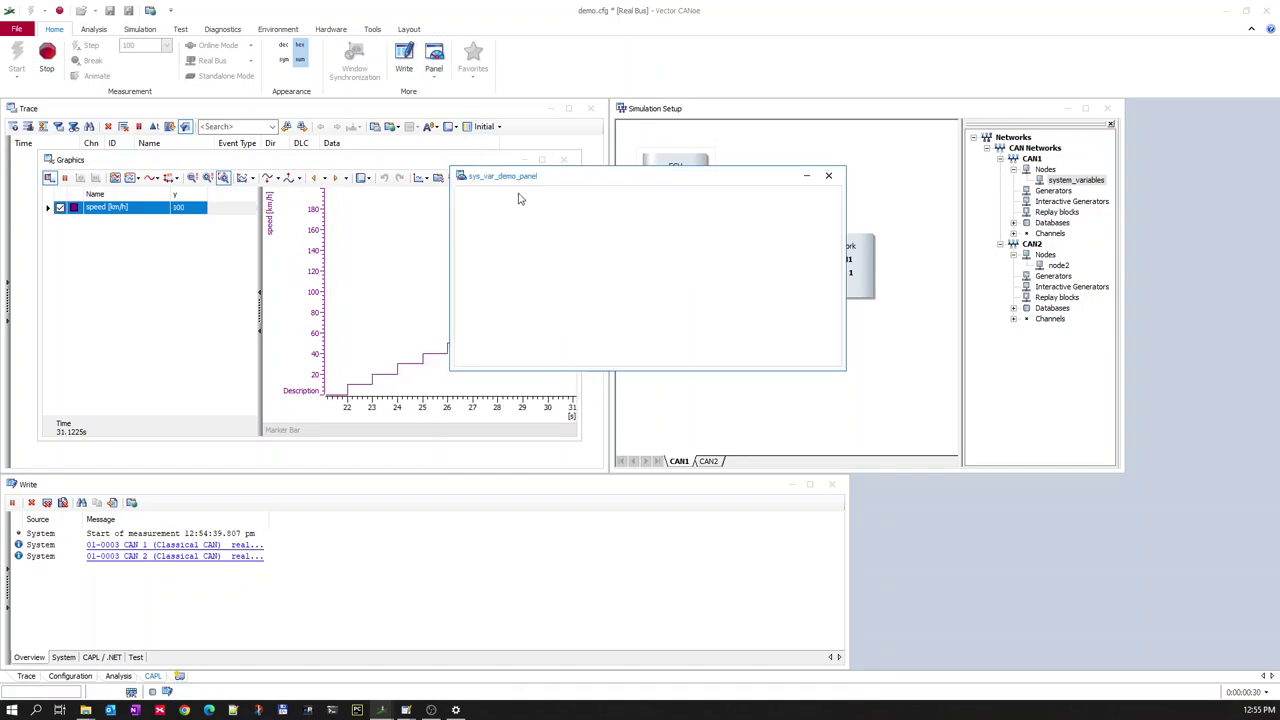
right_click(594, 178)
left_click(630, 213)
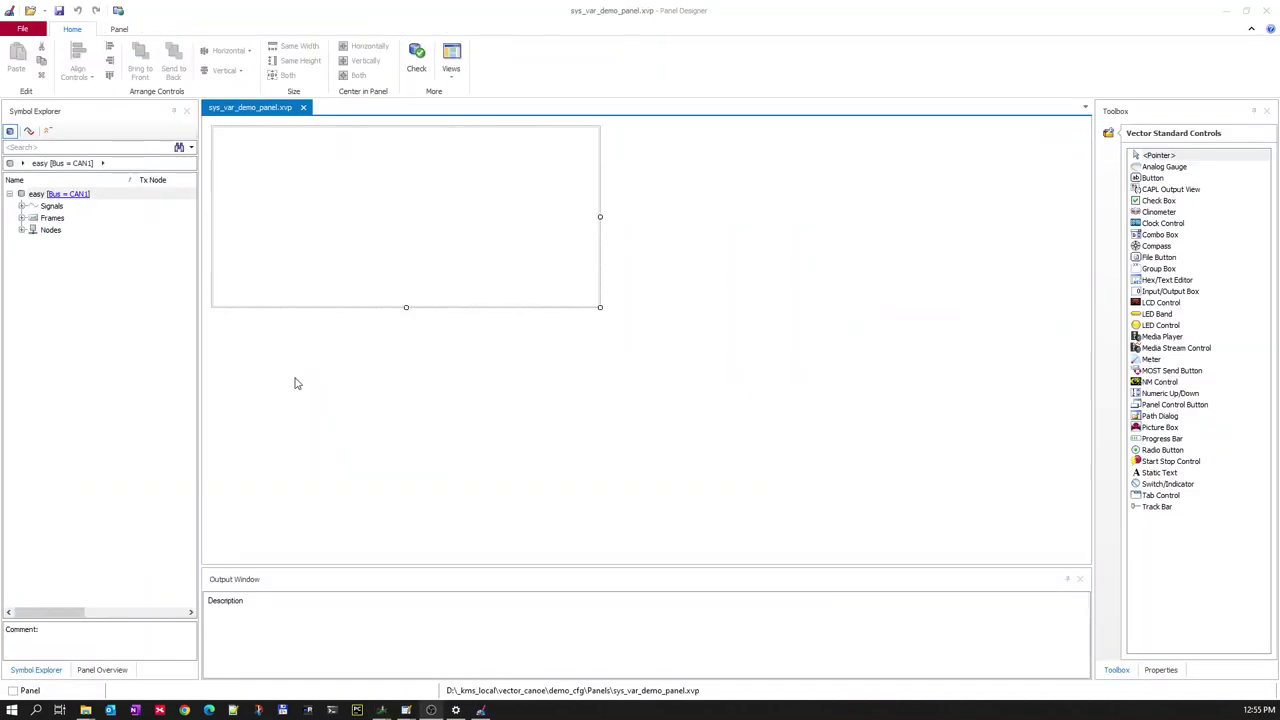
Step: Place an Input/Output Box in the panel's upper-left area and attach the system variable sys_var_demo::speed to it
left_click(380, 211)
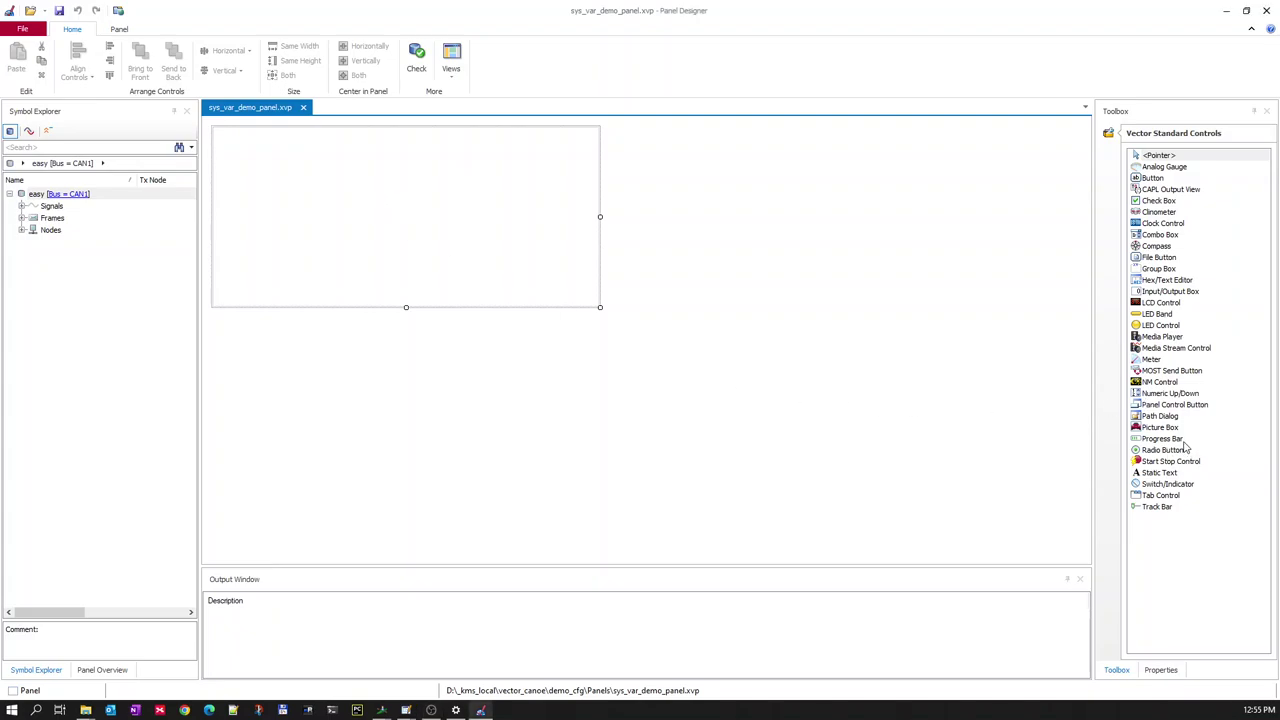
left_click(29, 132)
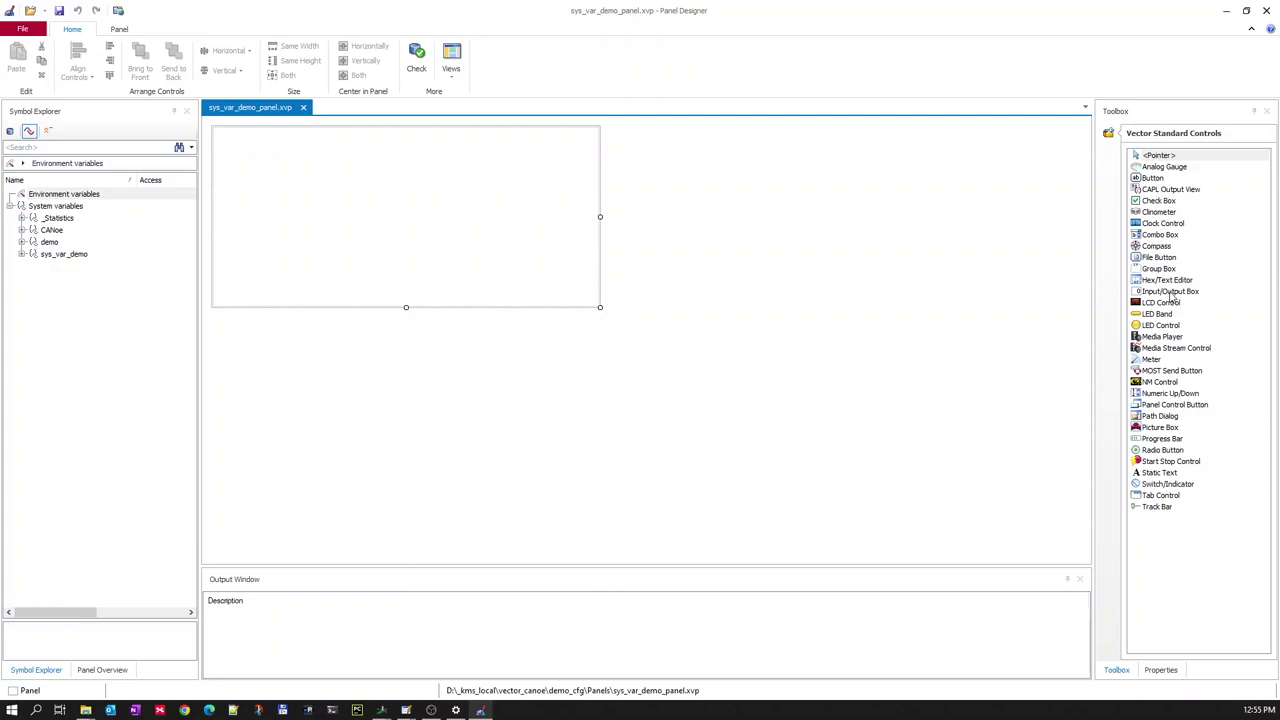
left_click(1172, 292)
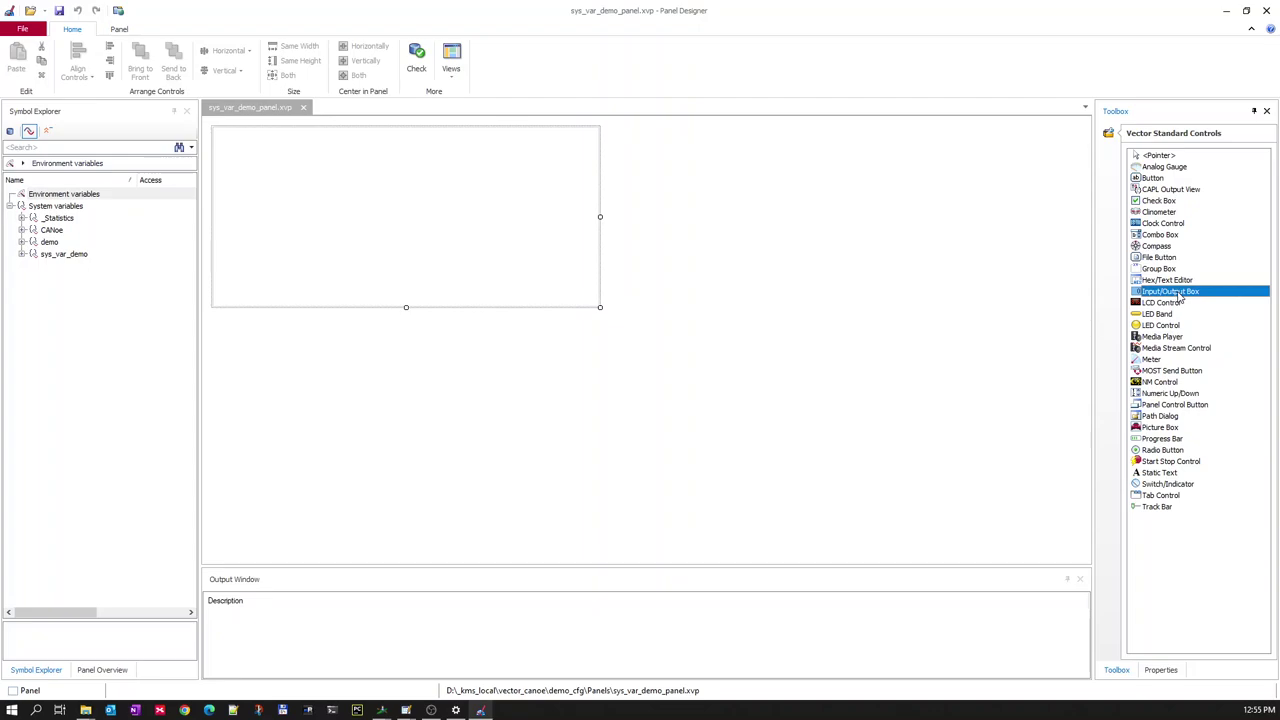
left_click(304, 184)
left_click(21, 254)
left_click_drag(57, 268, 257, 152)
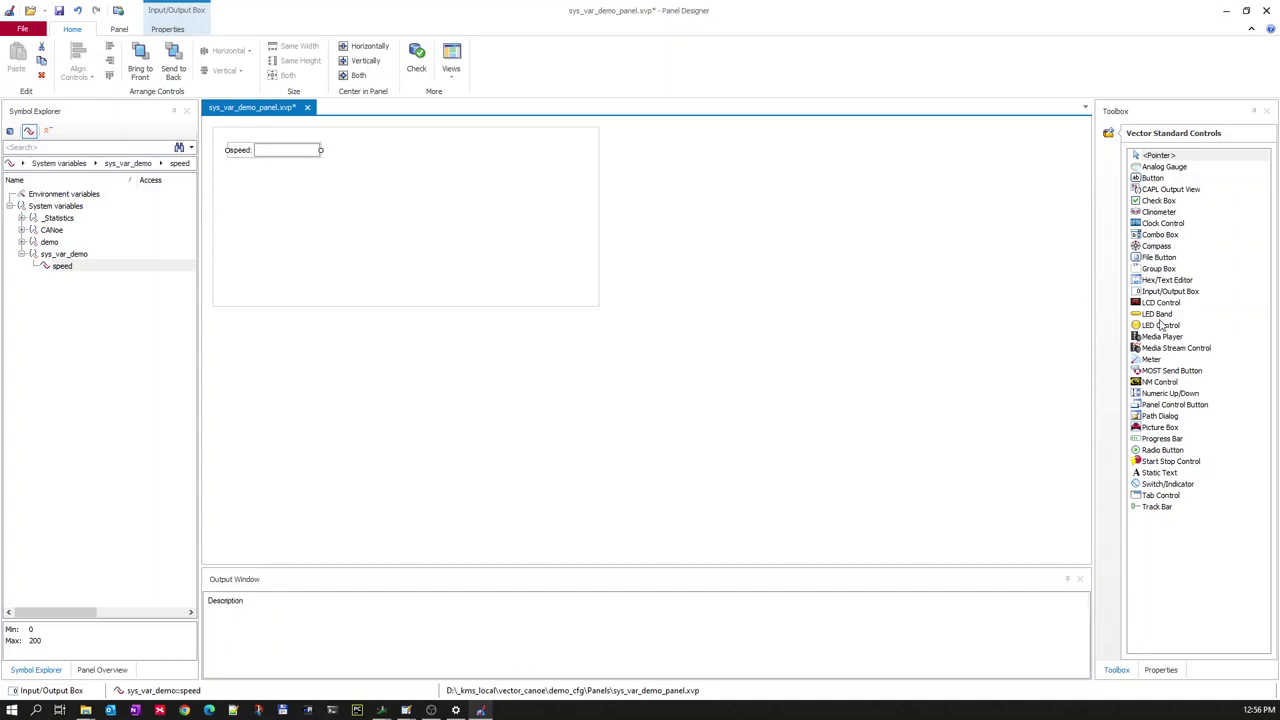
Step: Add a Numeric Up/Down control directly beside the speed box and attach the system variable speed to it
left_click_drag(1163, 396, 241, 176)
left_click_drag(251, 176, 346, 156)
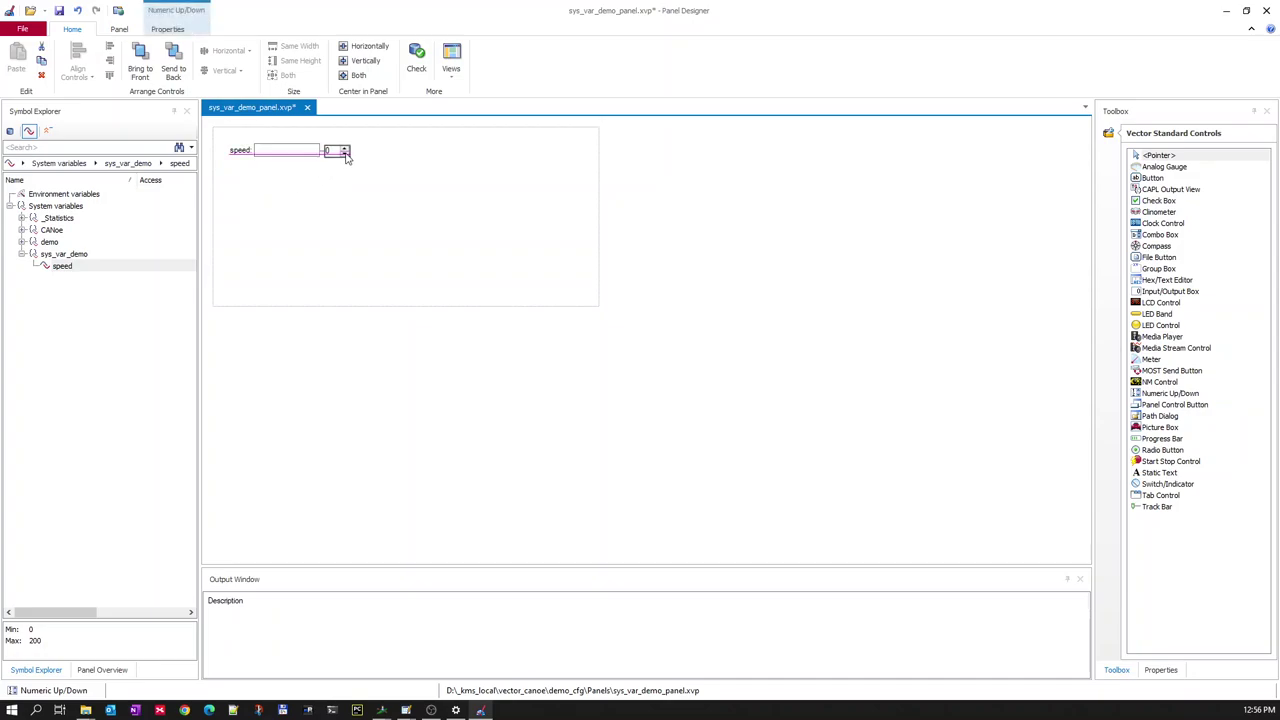
left_click_drag(61, 270, 346, 150)
left_click(346, 150)
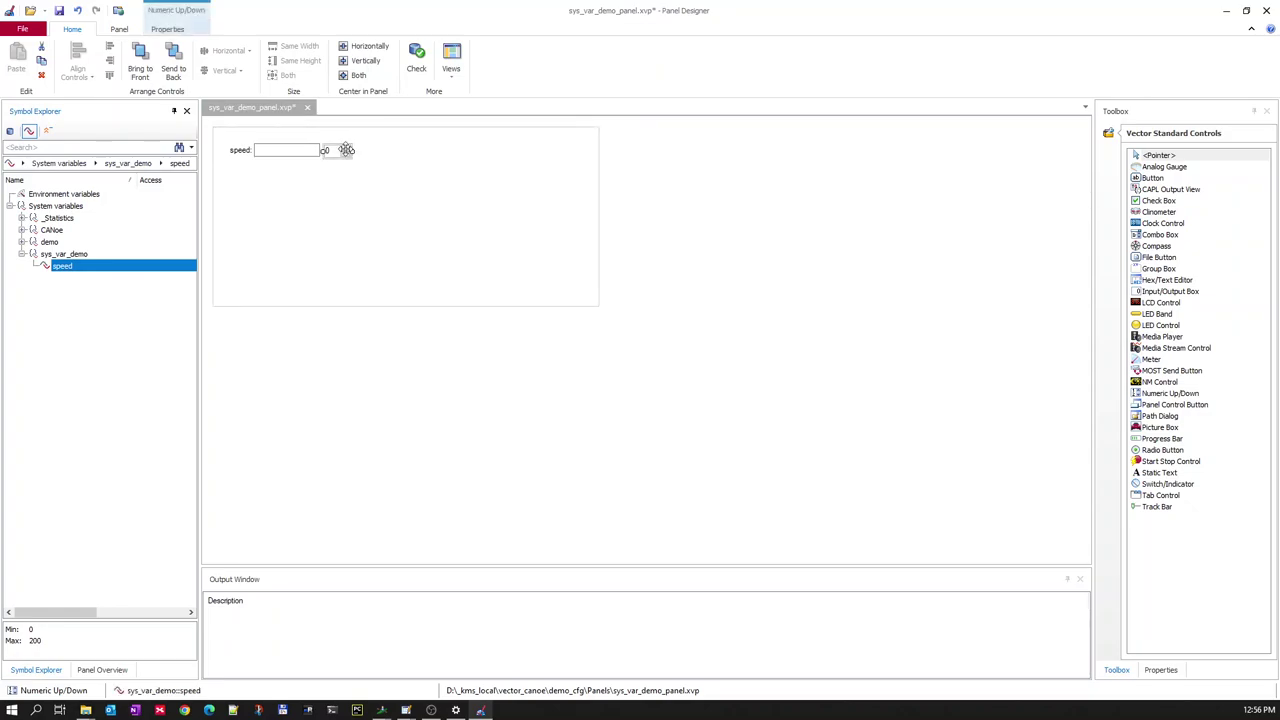
Step: Add an Analog Gauge to the panel and position it fully inside the right half
left_click(1170, 167)
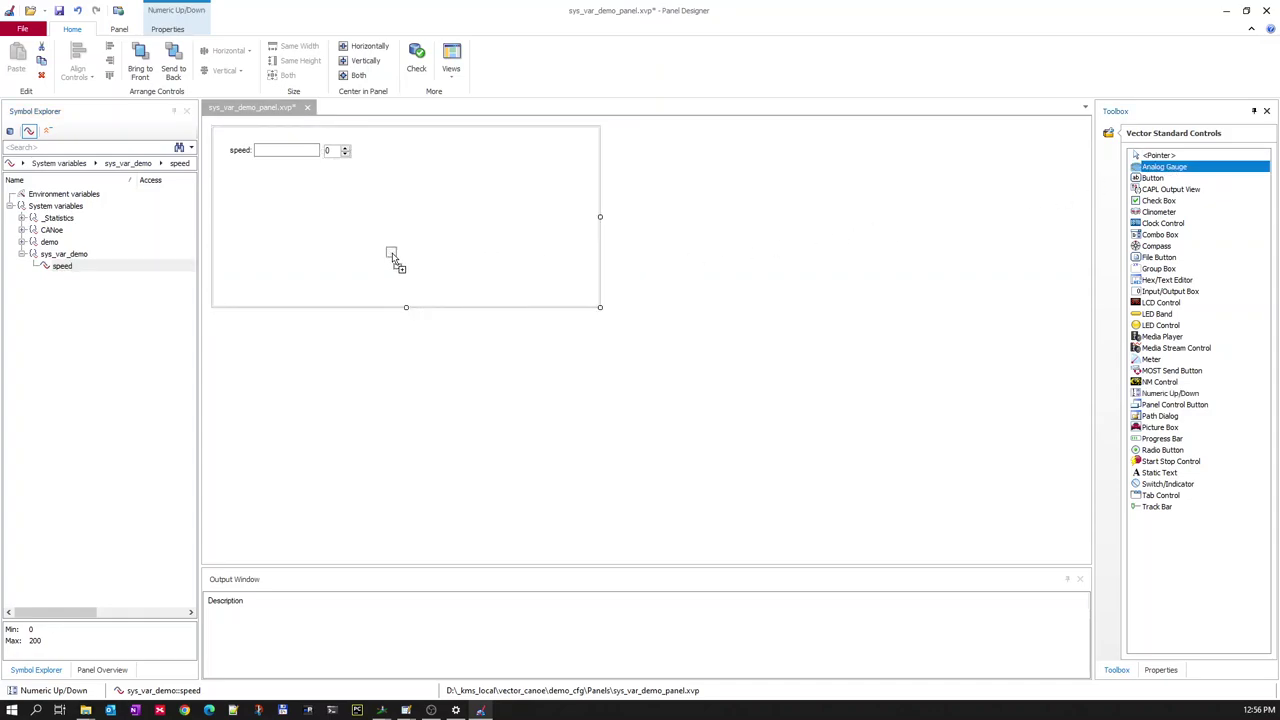
left_click(462, 197)
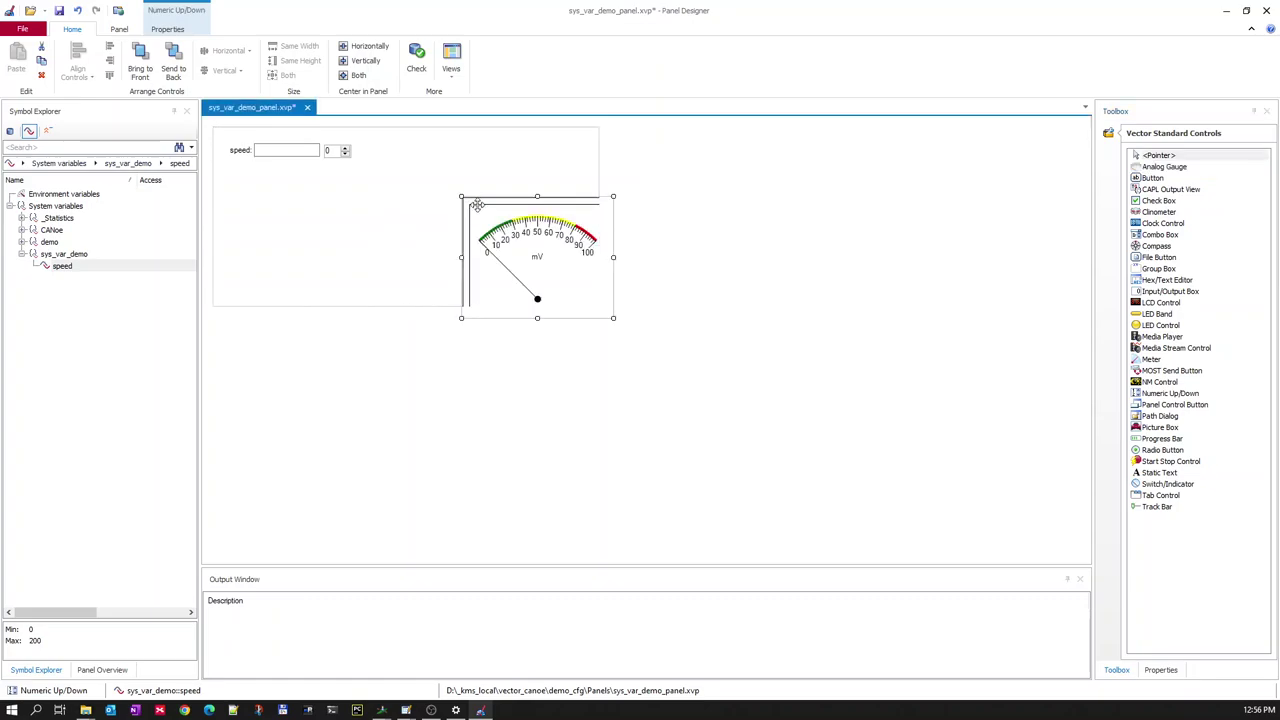
left_click_drag(537, 298, 490, 255)
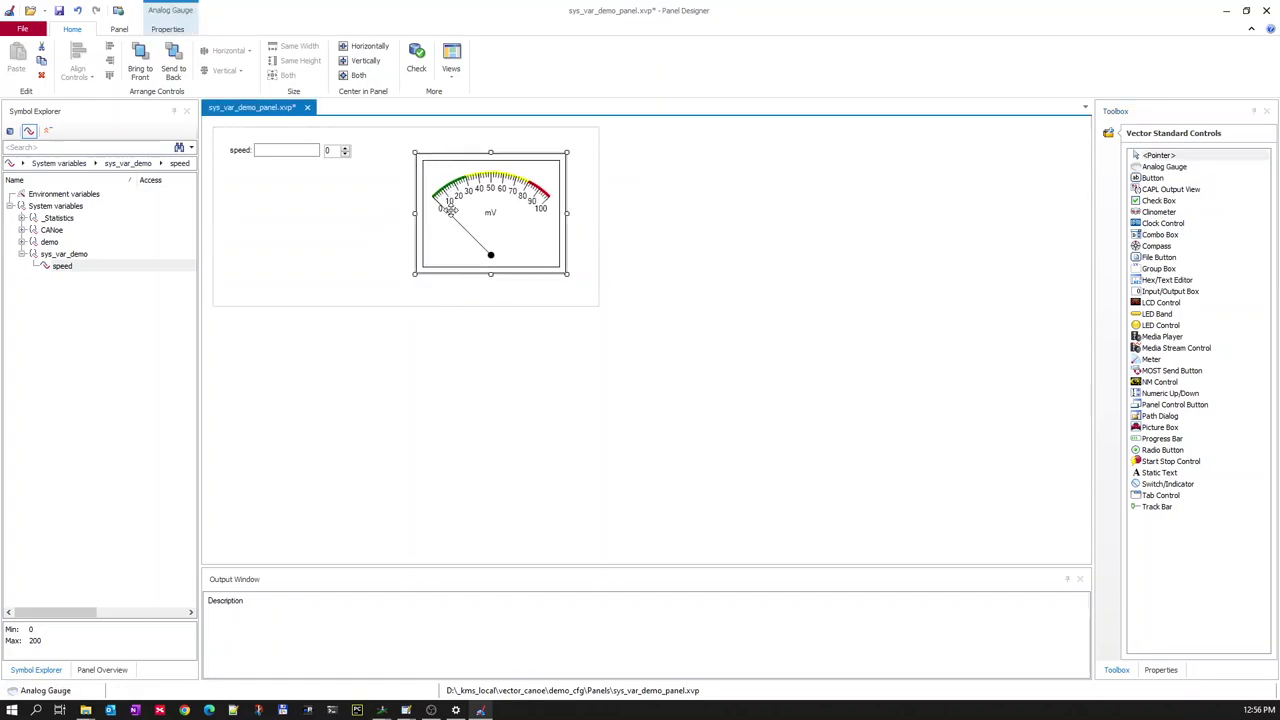
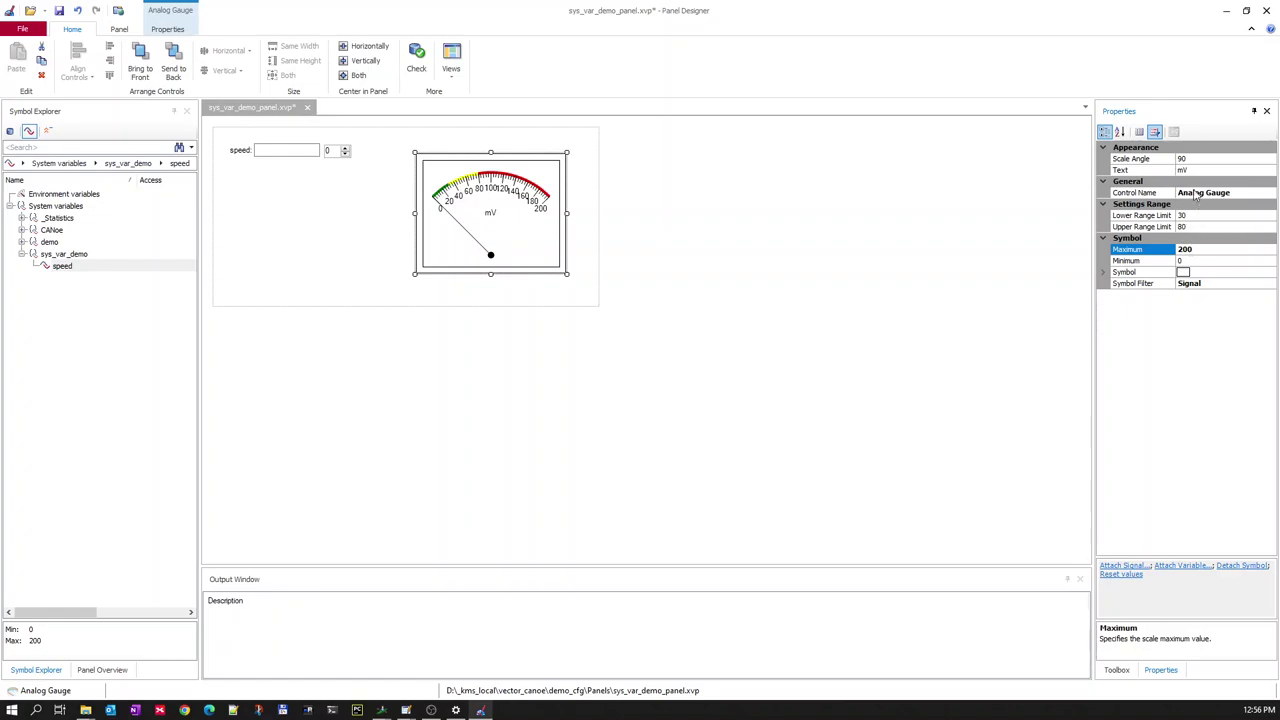
Step: Set the Analog Gauge's scale angle to 180 and its legend text to km/h
left_click(1189, 159)
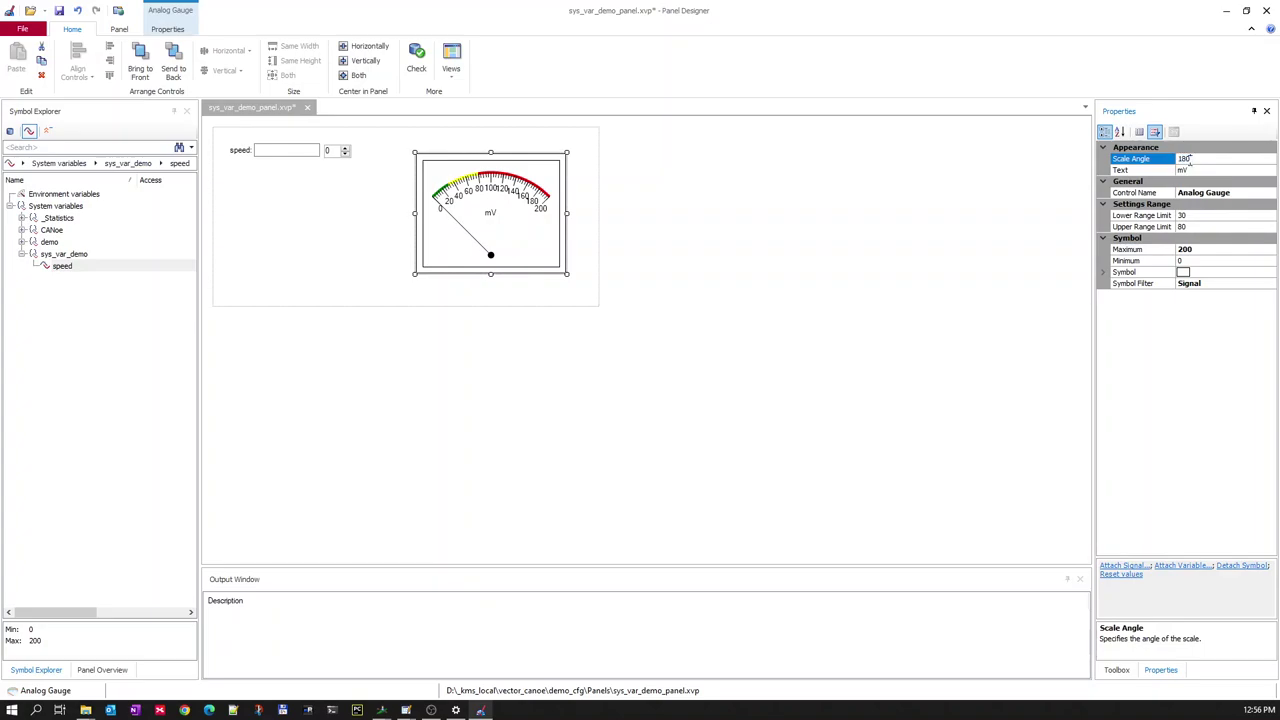
key("Return")
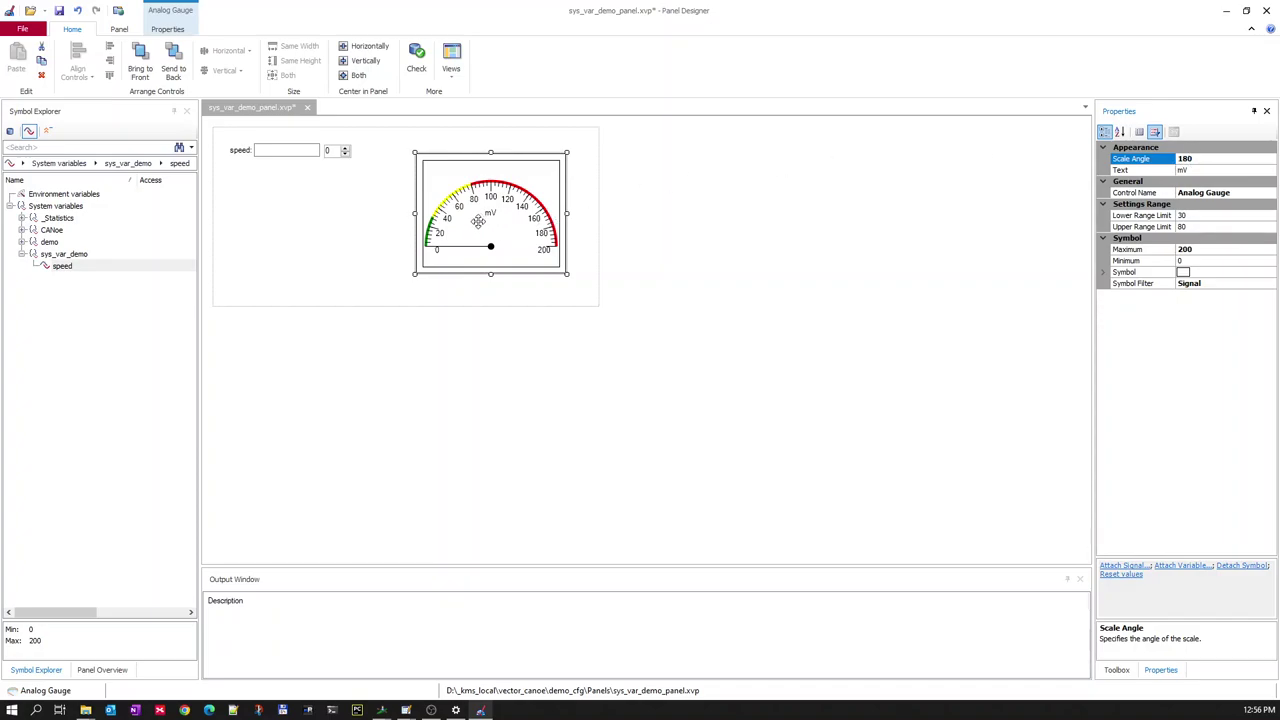
left_click(1195, 171)
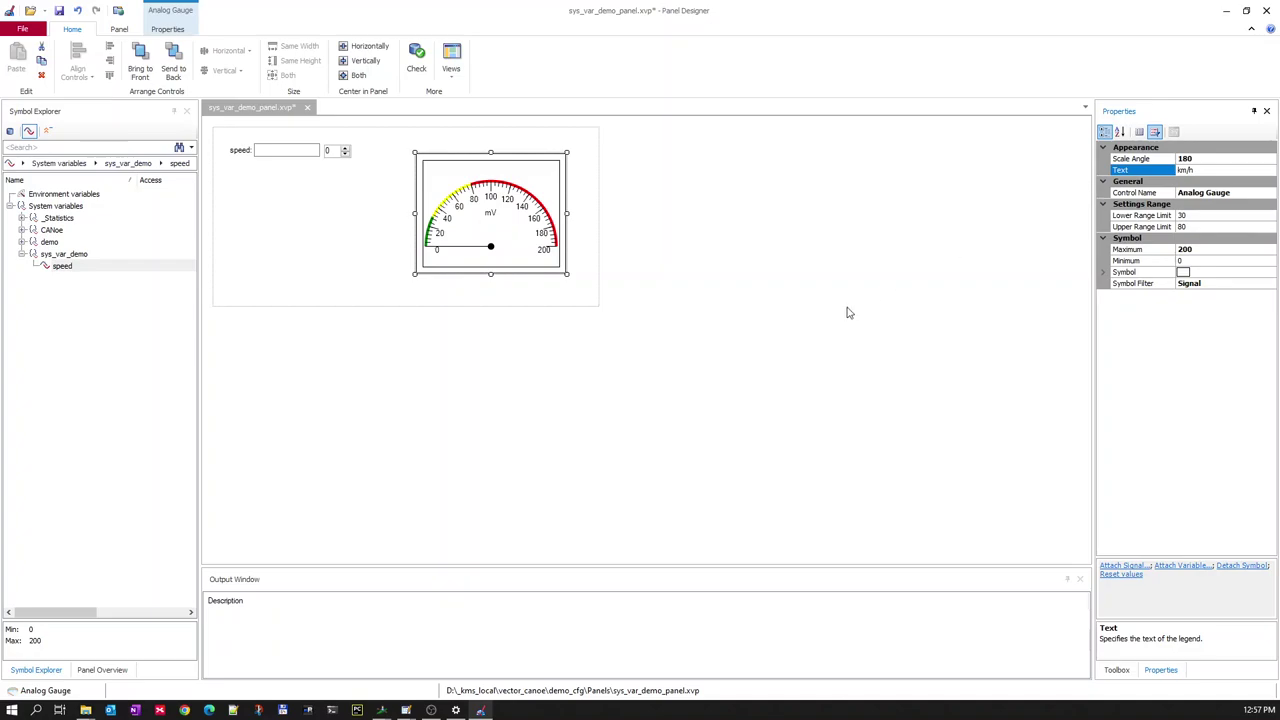
key("Return")
Step: Attach the system variable speed to the Analog Gauge and review the gauge's full set of properties
left_click(473, 209)
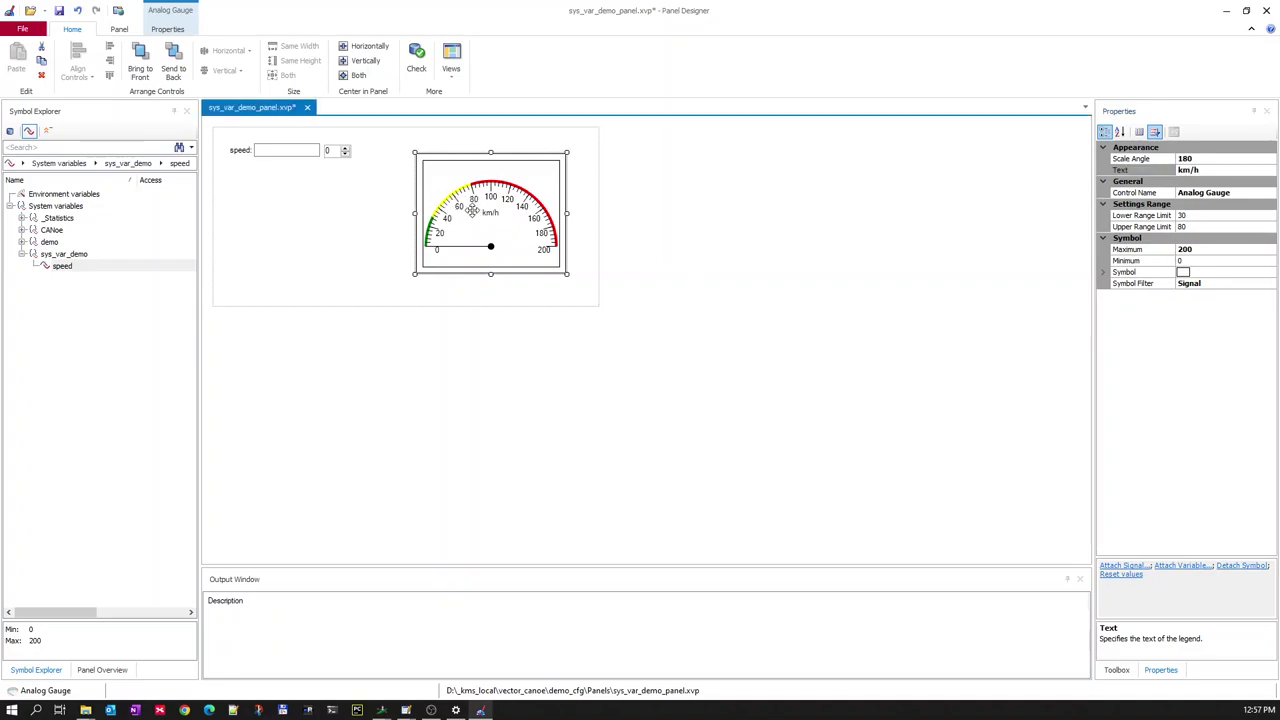
left_click_drag(61, 267, 493, 217)
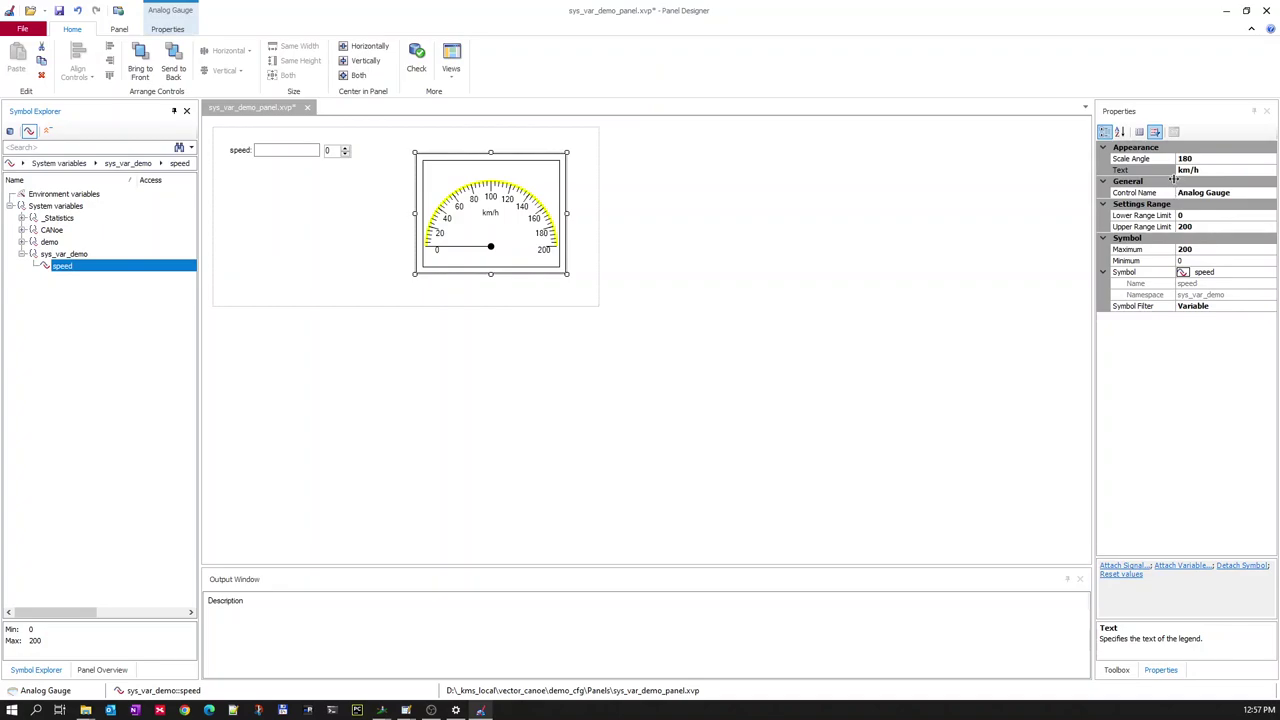
left_click(1140, 133)
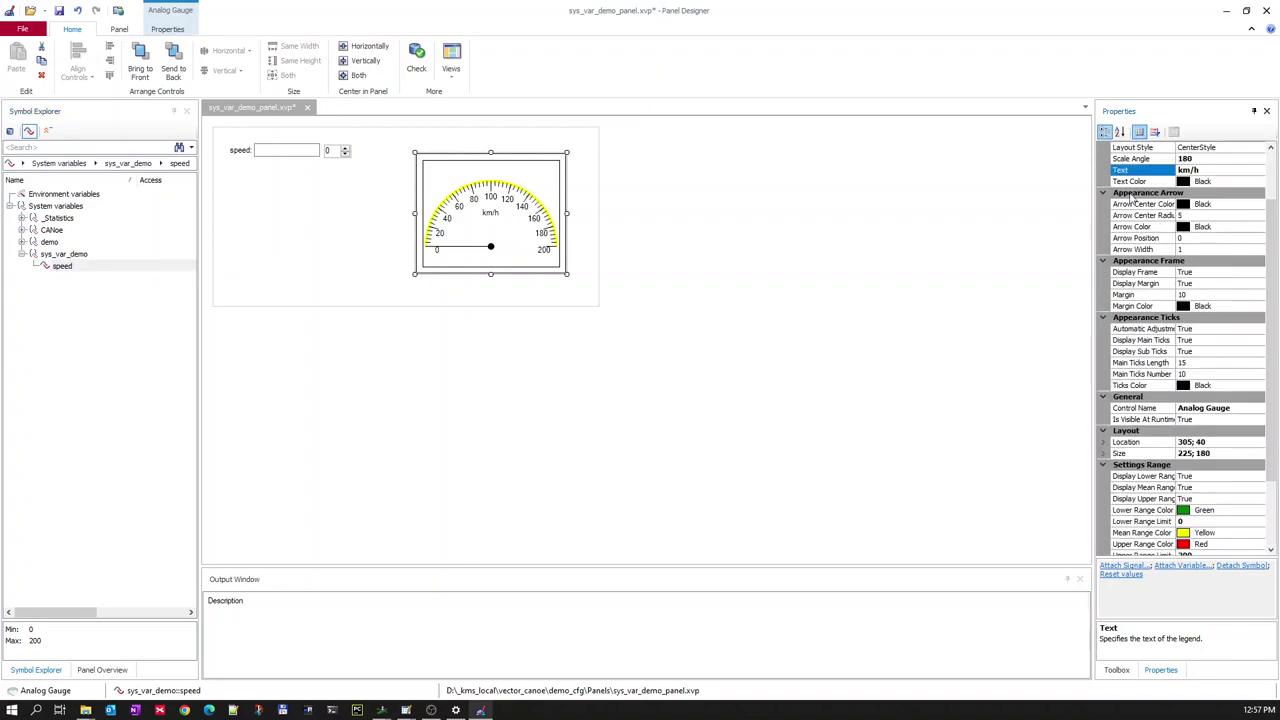
scroll(1142, 458, "down", 3)
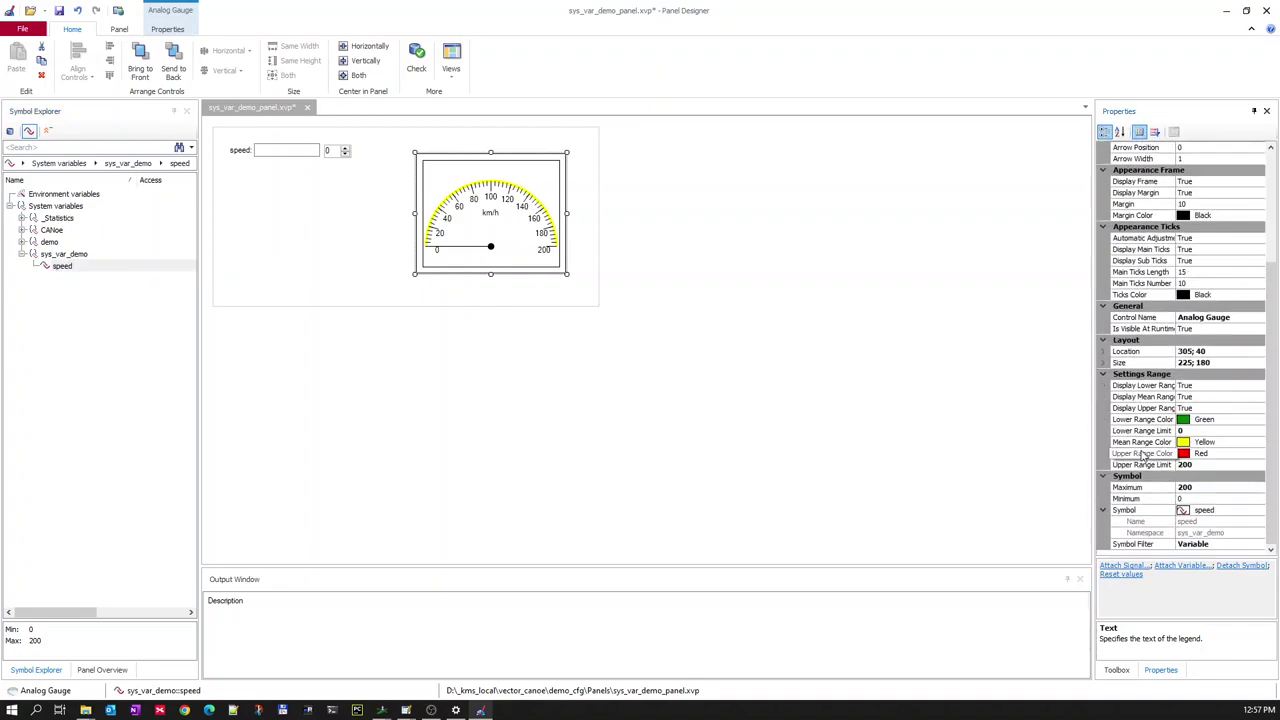
scroll(1142, 460, "up", 5)
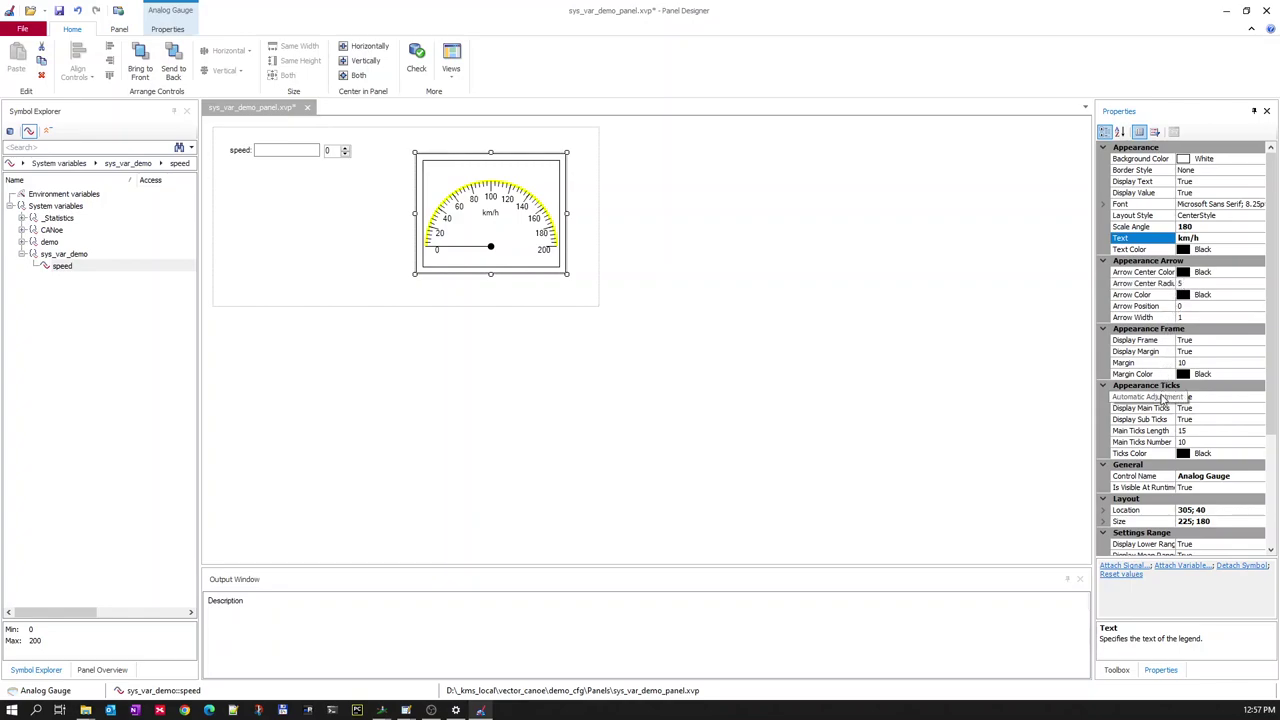
scroll(1162, 395, "down", 5)
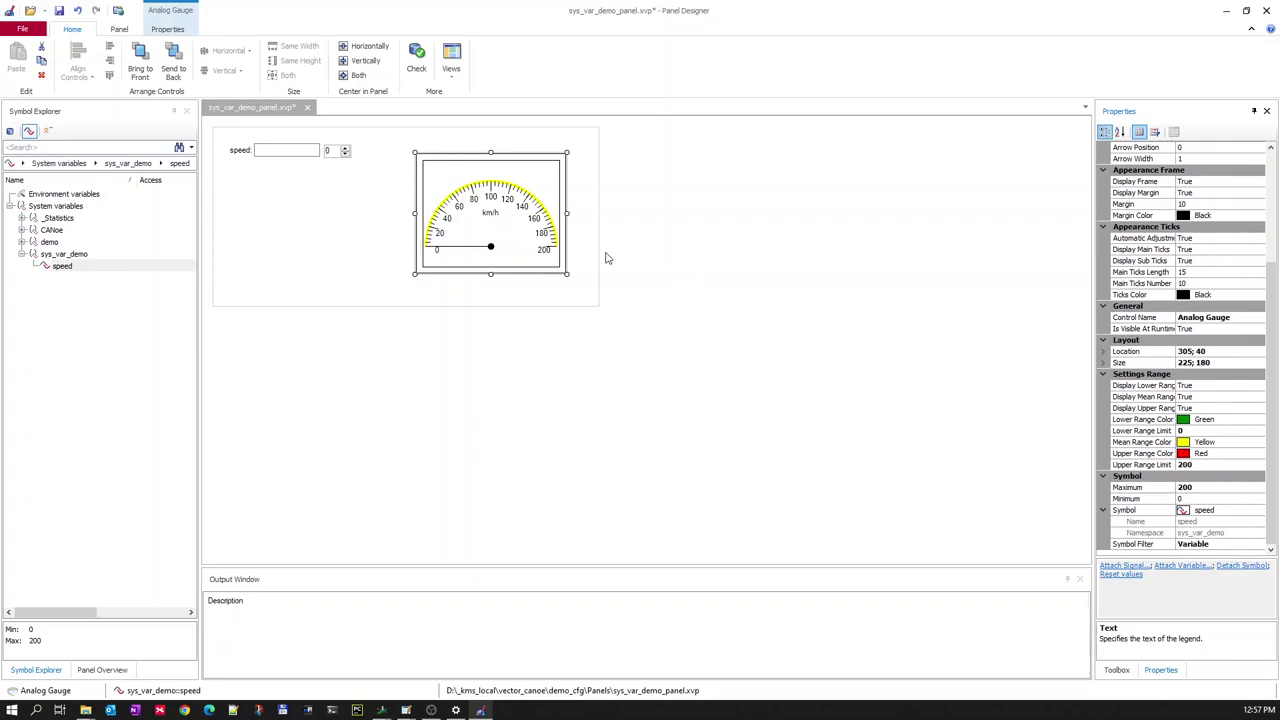
Step: Save the sys_var_demo_panel panel and minimize Panel Designer to return to CANoe
left_click(340, 249)
left_click(59, 11)
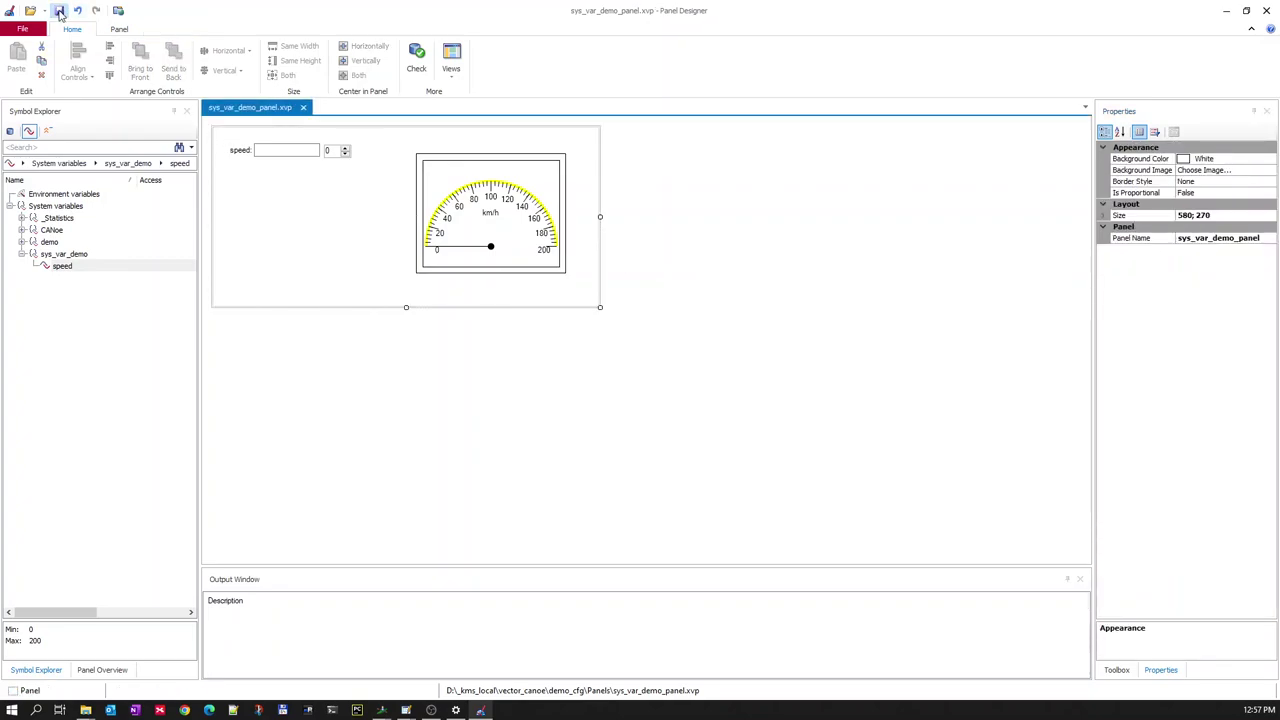
left_click(1227, 10)
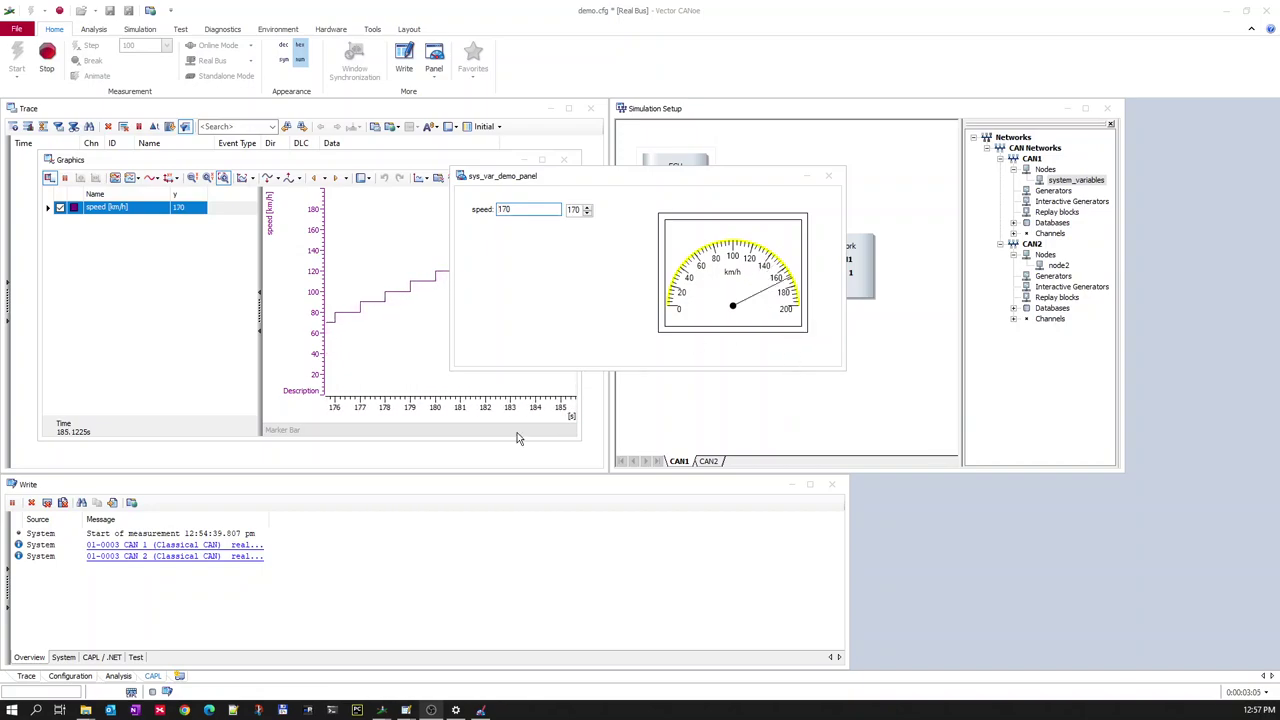
Step: In the CAPL Browser, set the cyclic timer period to 100 and the speed increment to 1, and compile the program
mouse_move(406, 710)
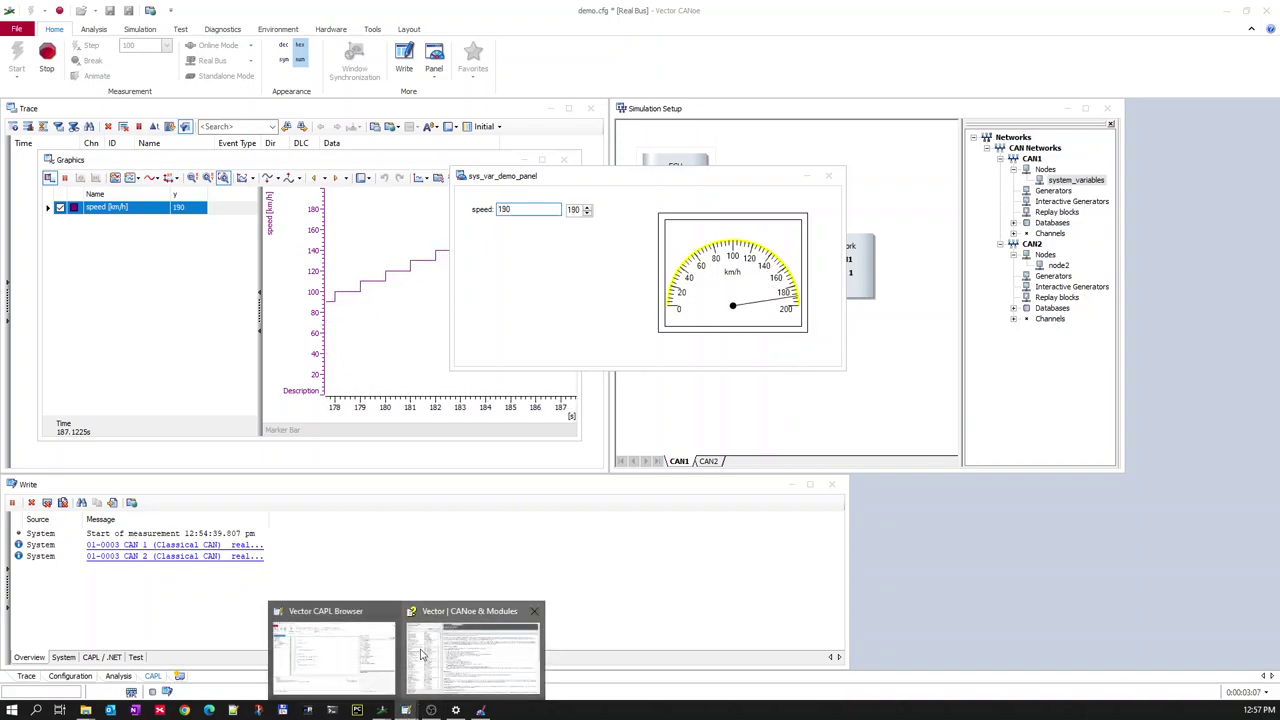
left_click(351, 659)
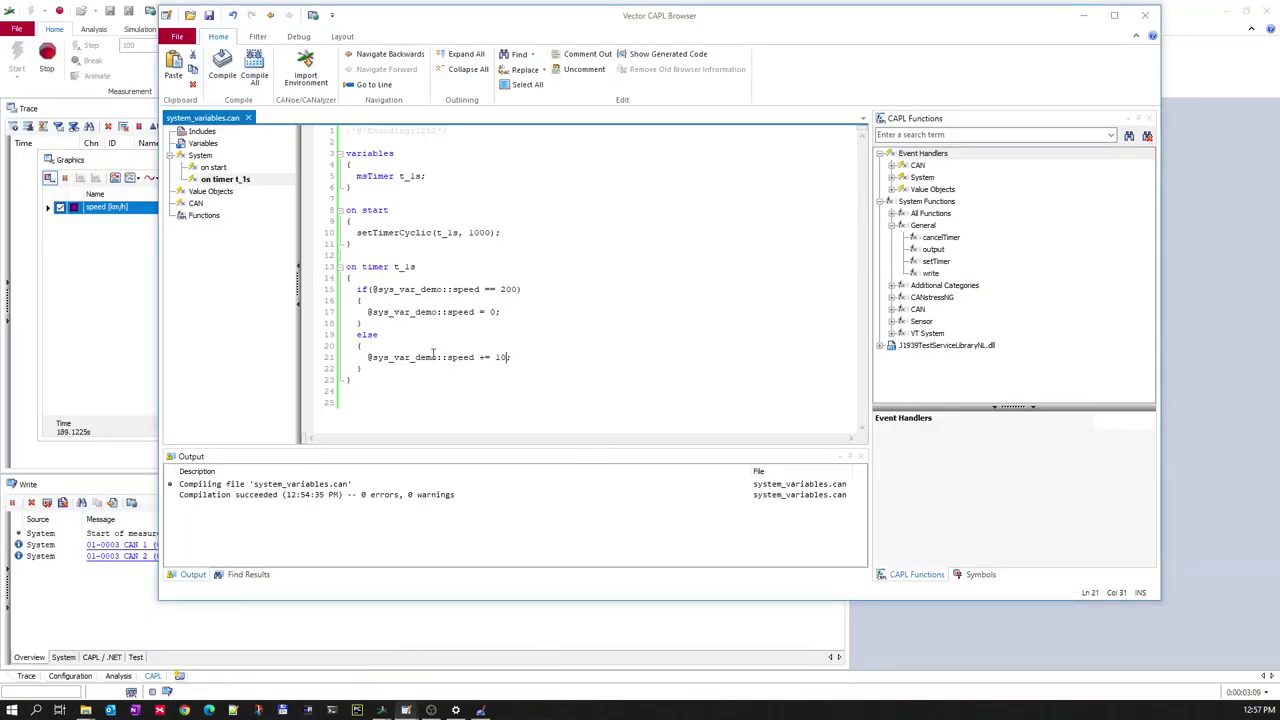
double_click(478, 232)
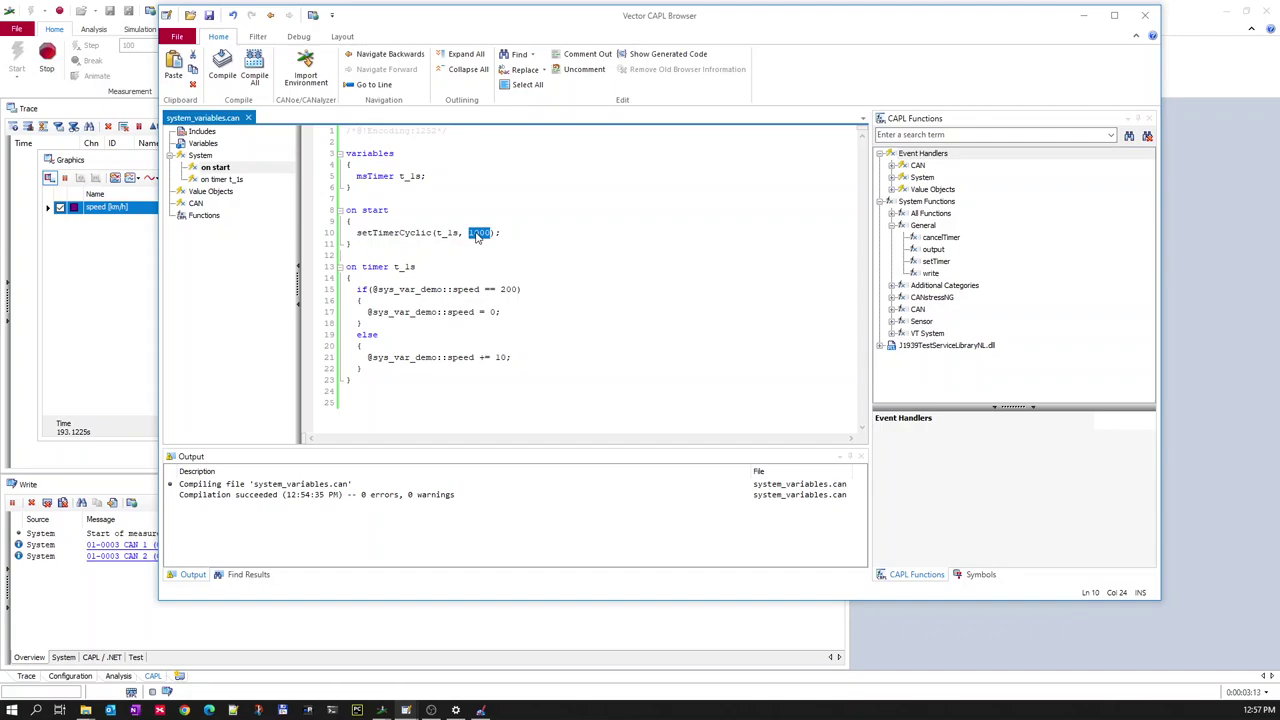
type("10")
double_click(501, 357)
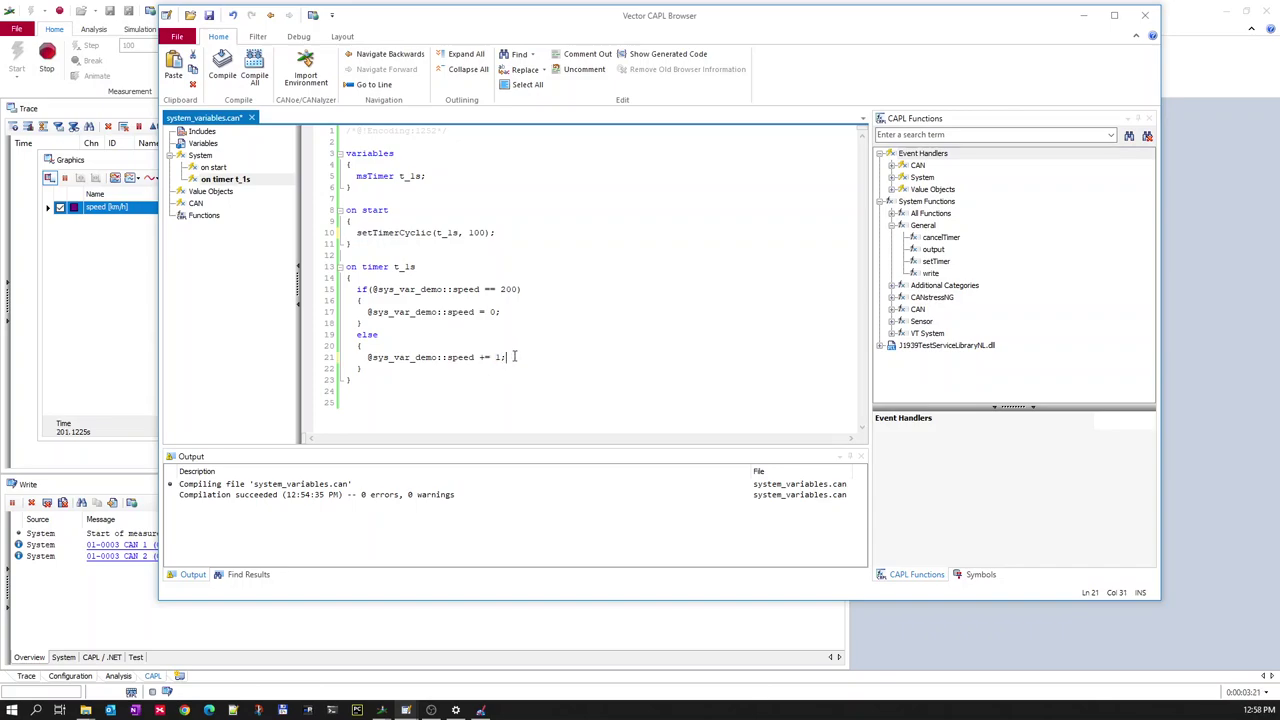
left_click(254, 72)
Step: Restart the measurement in CANoe and show the sys_var_demo_panel panel clear of the graph
left_click(44, 67)
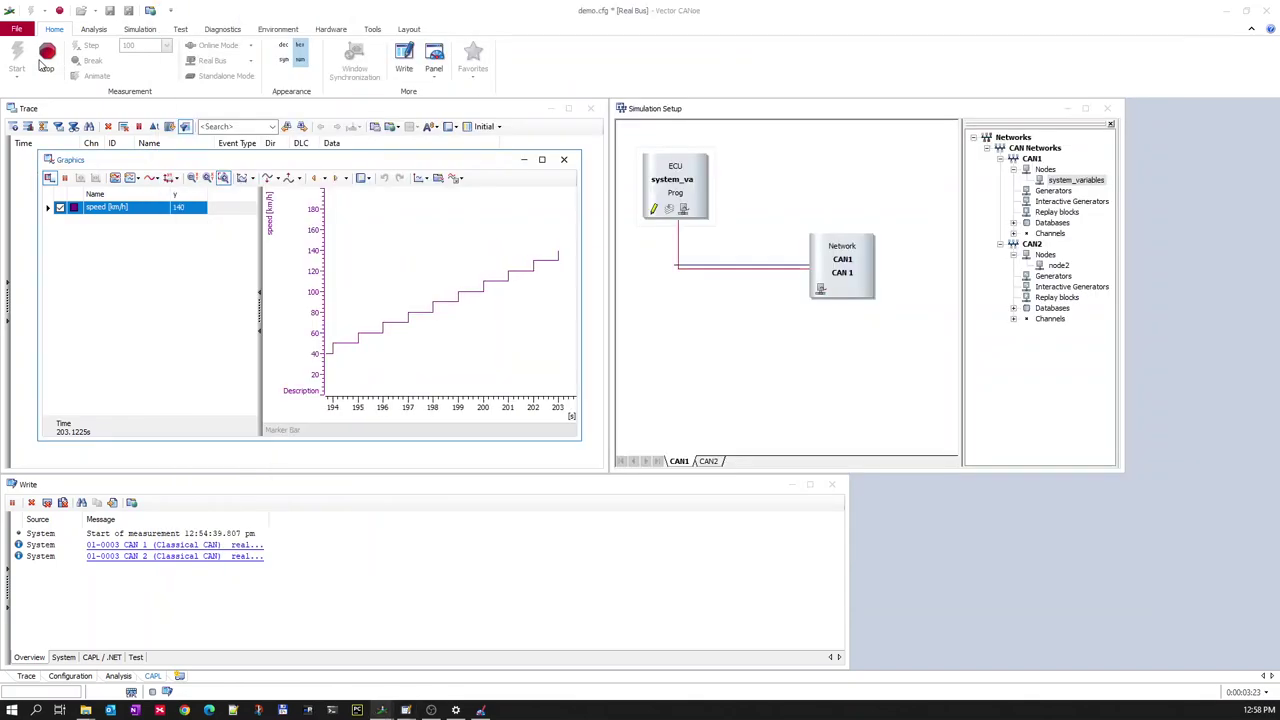
left_click(44, 67)
left_click(17, 57)
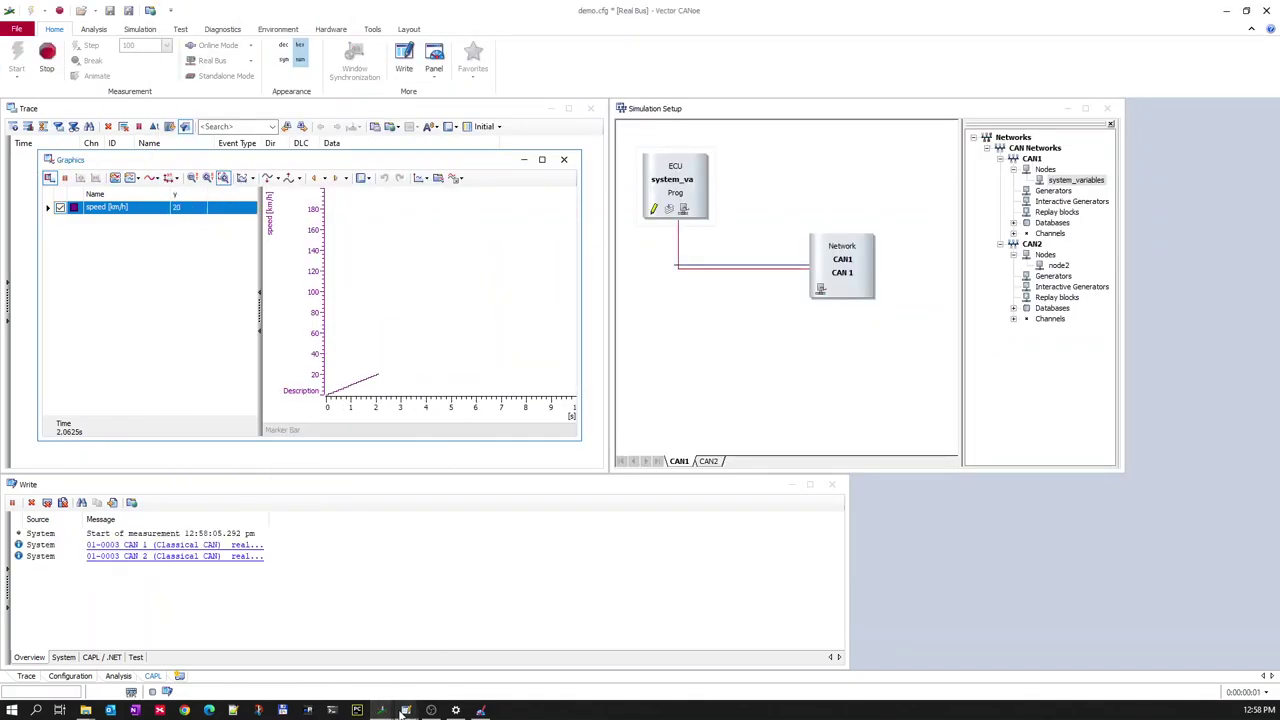
mouse_move(403, 713)
left_click(457, 614)
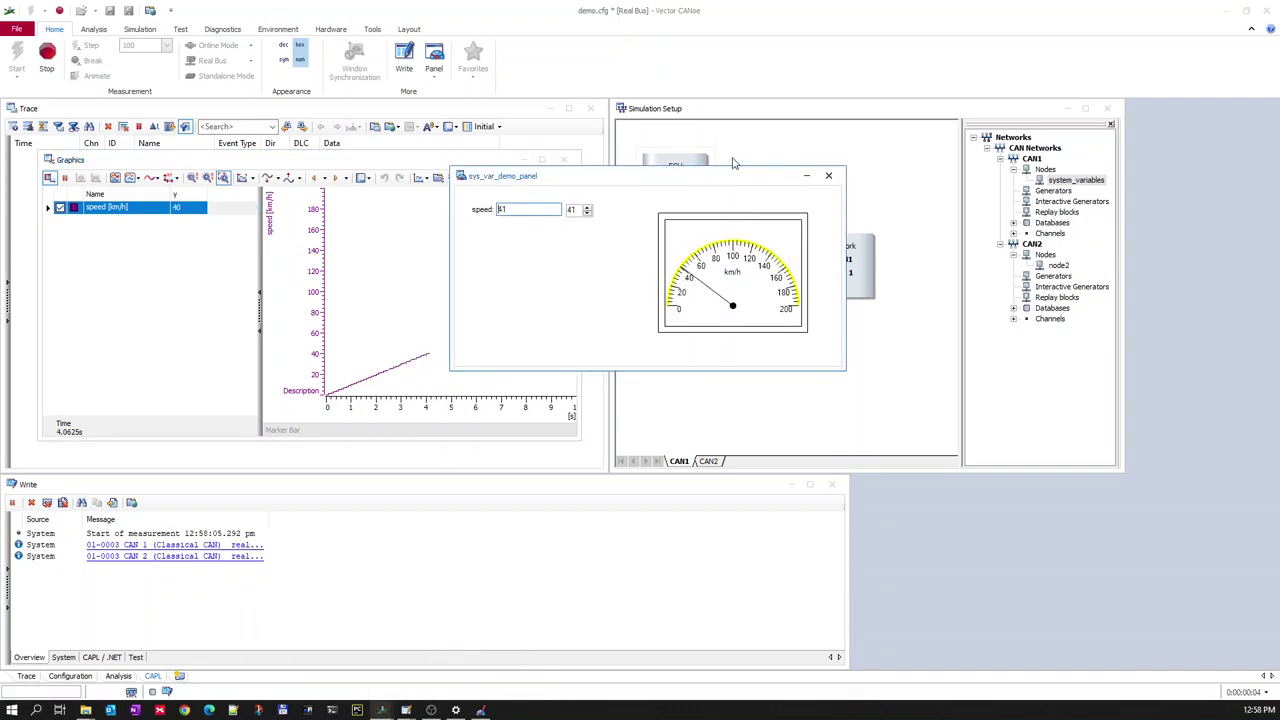
left_click_drag(716, 180, 887, 246)
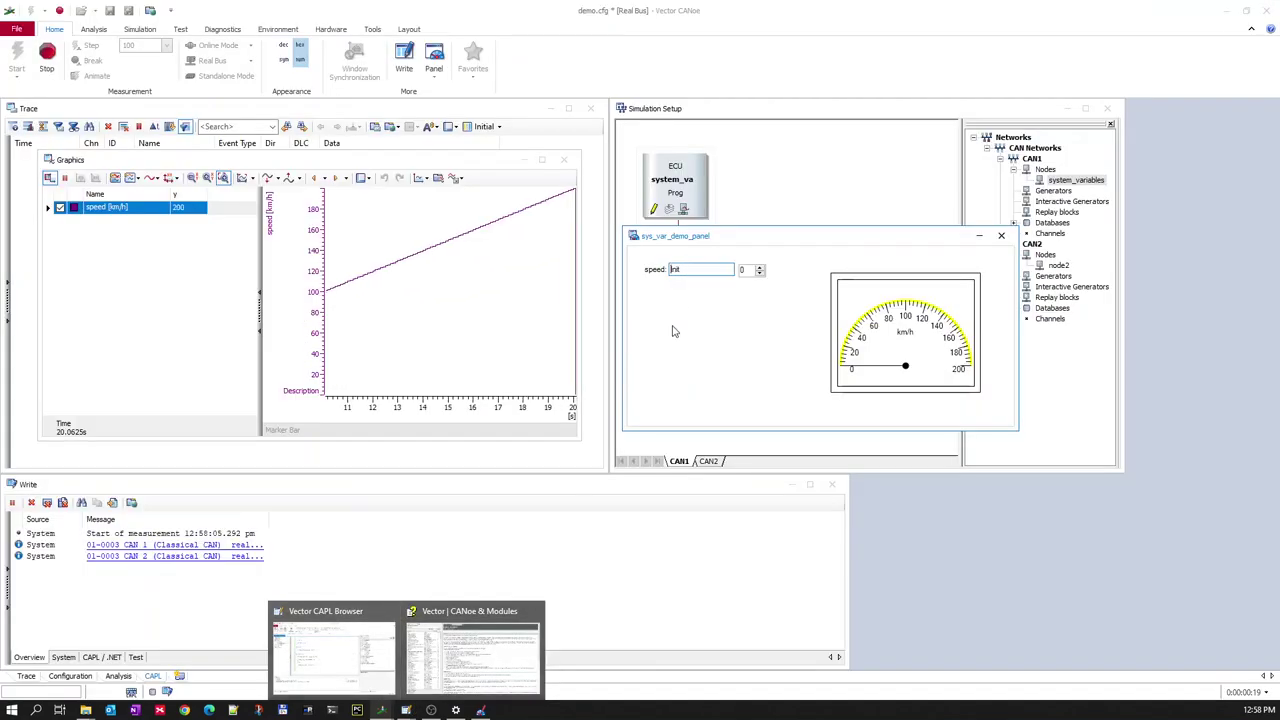
Step: Disable the system_variables node in the simulation setup while the measurement is stopped, and restart the measurement
left_click(47, 57)
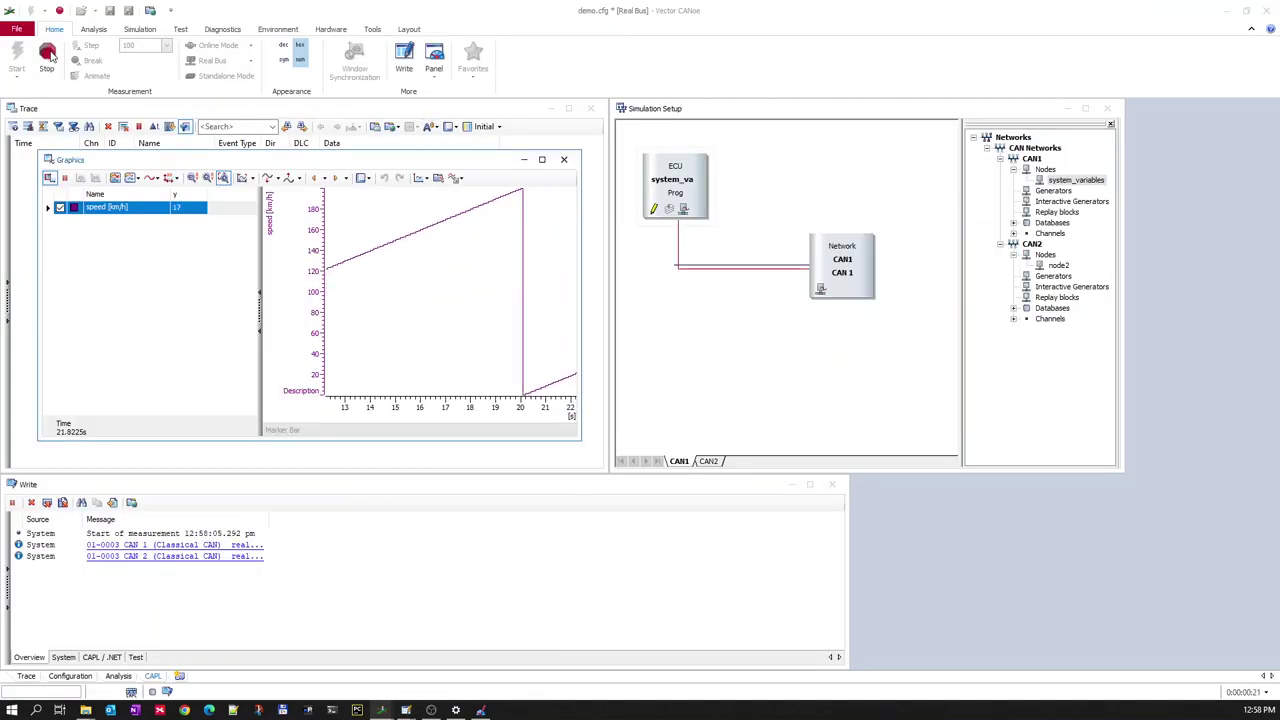
left_click(684, 189)
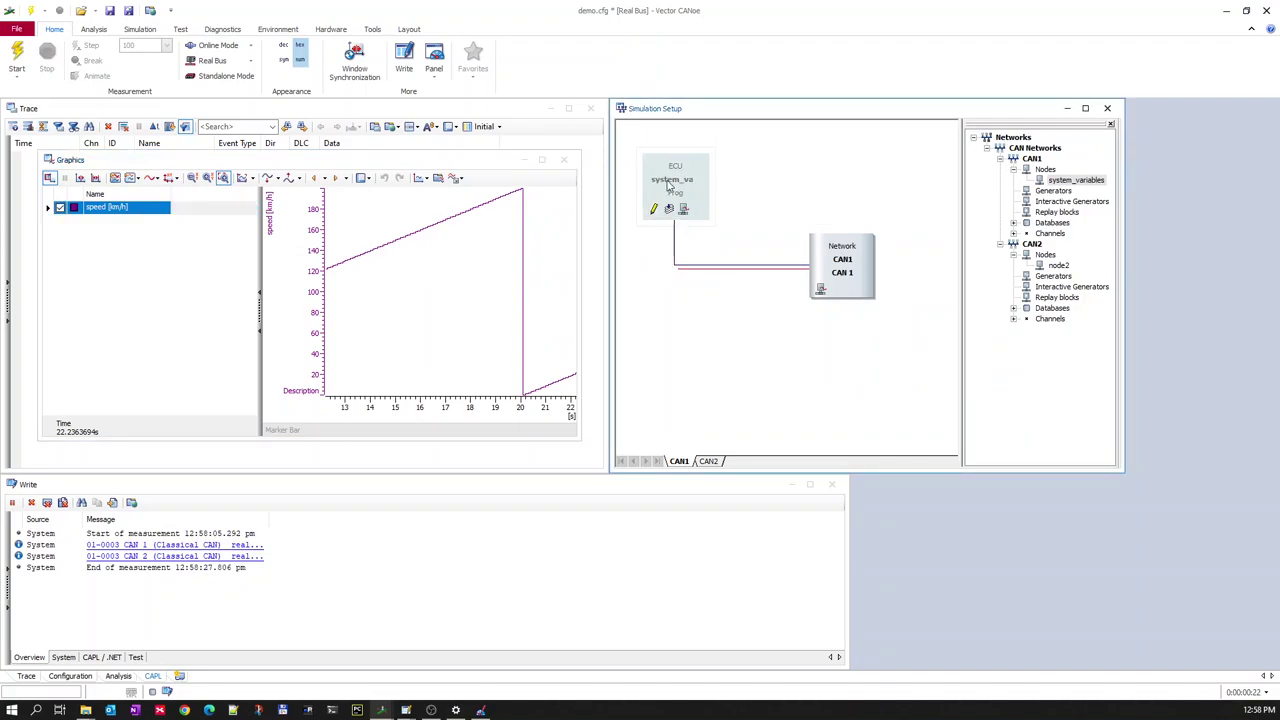
left_click(17, 55)
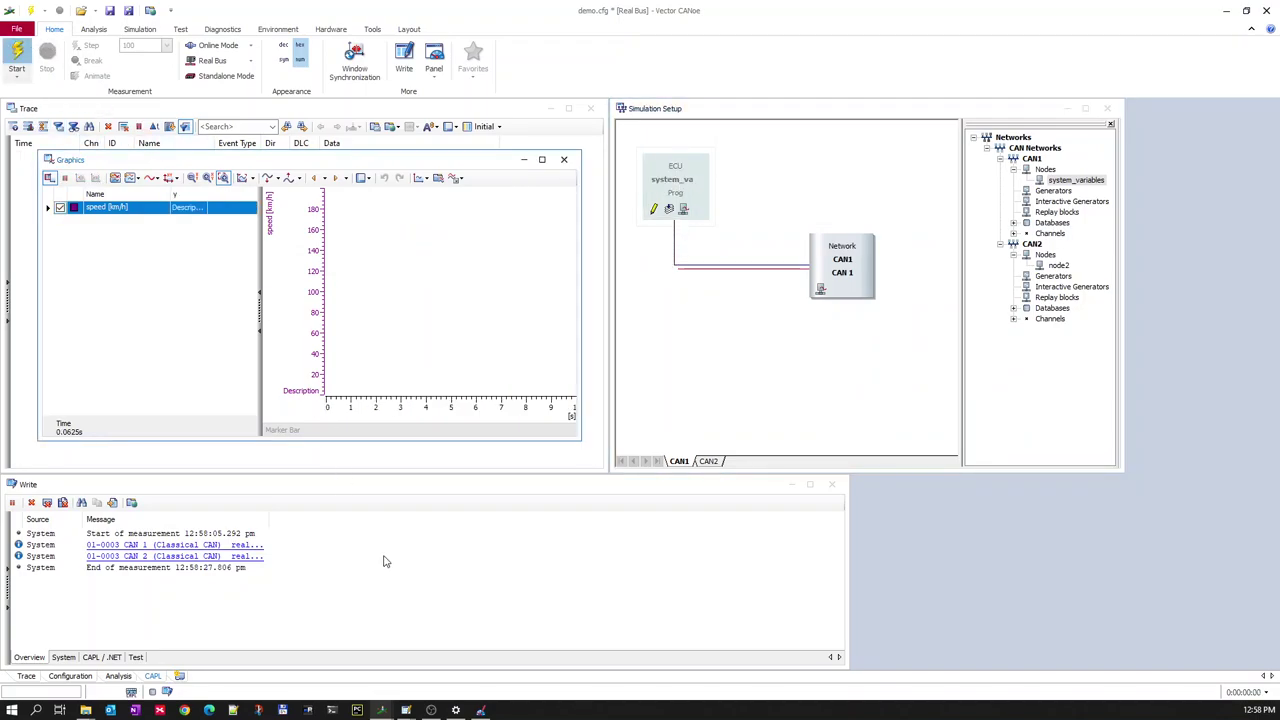
Step: Show the demo panel, raise speed to 1 with the Numeric Up/Down control, and place the panel clear of the graph
left_click(481, 710)
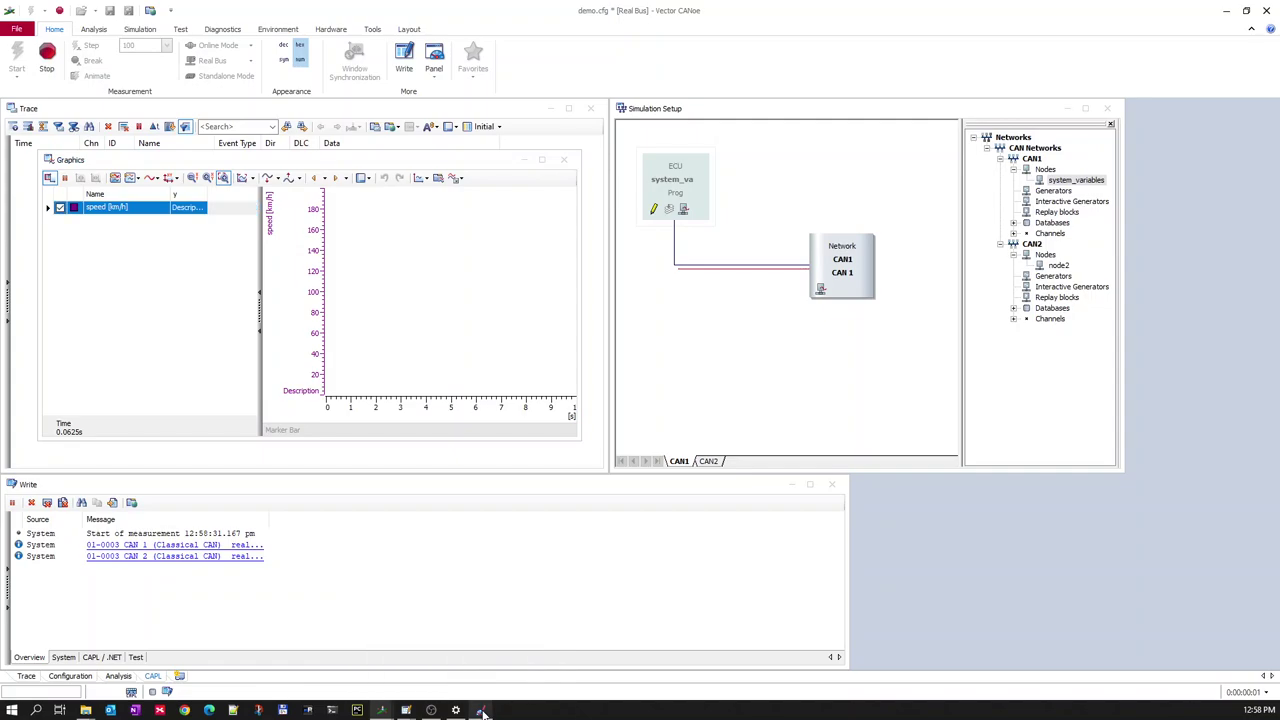
left_click(481, 710)
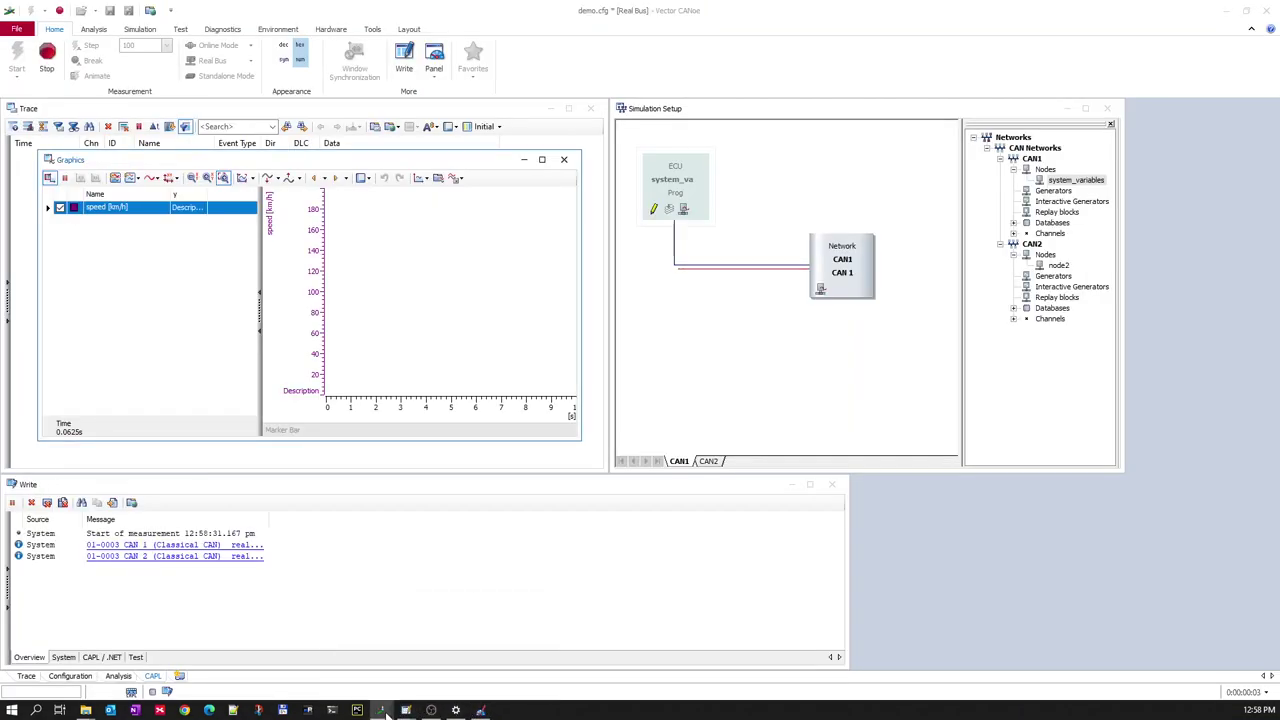
mouse_move(384, 712)
left_click(437, 655)
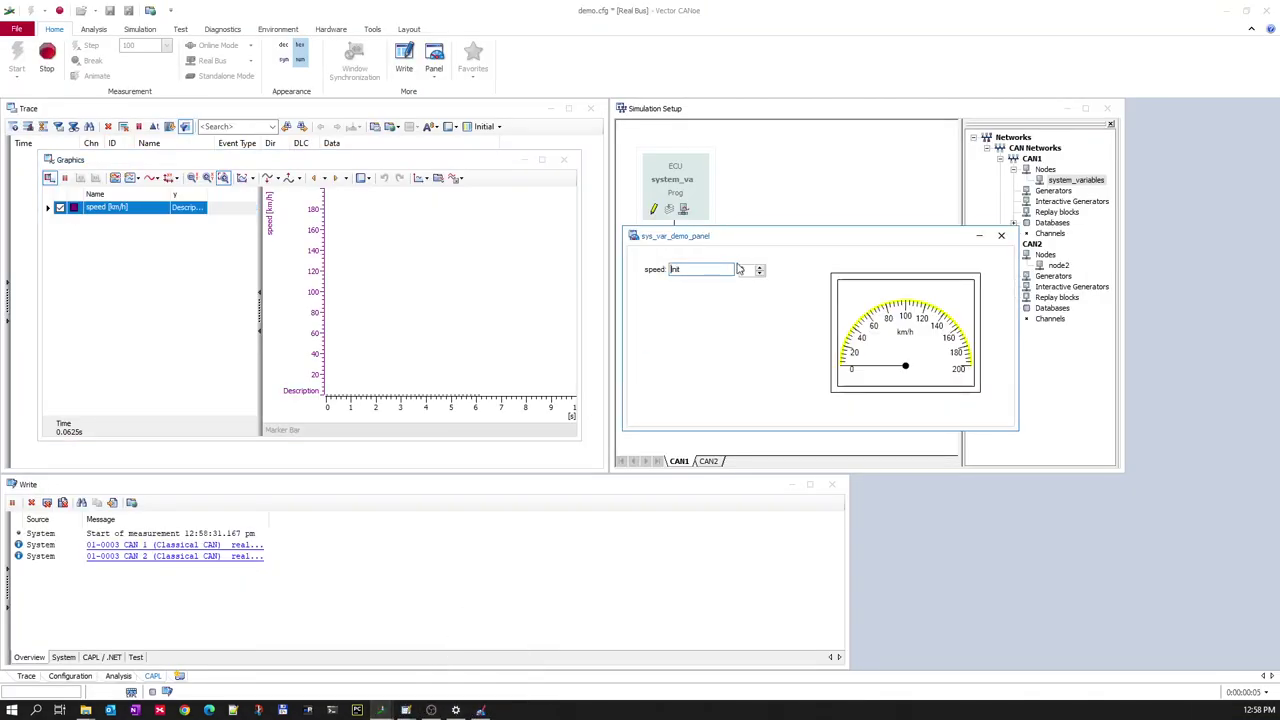
left_click_drag(760, 240, 359, 375)
left_click(358, 404)
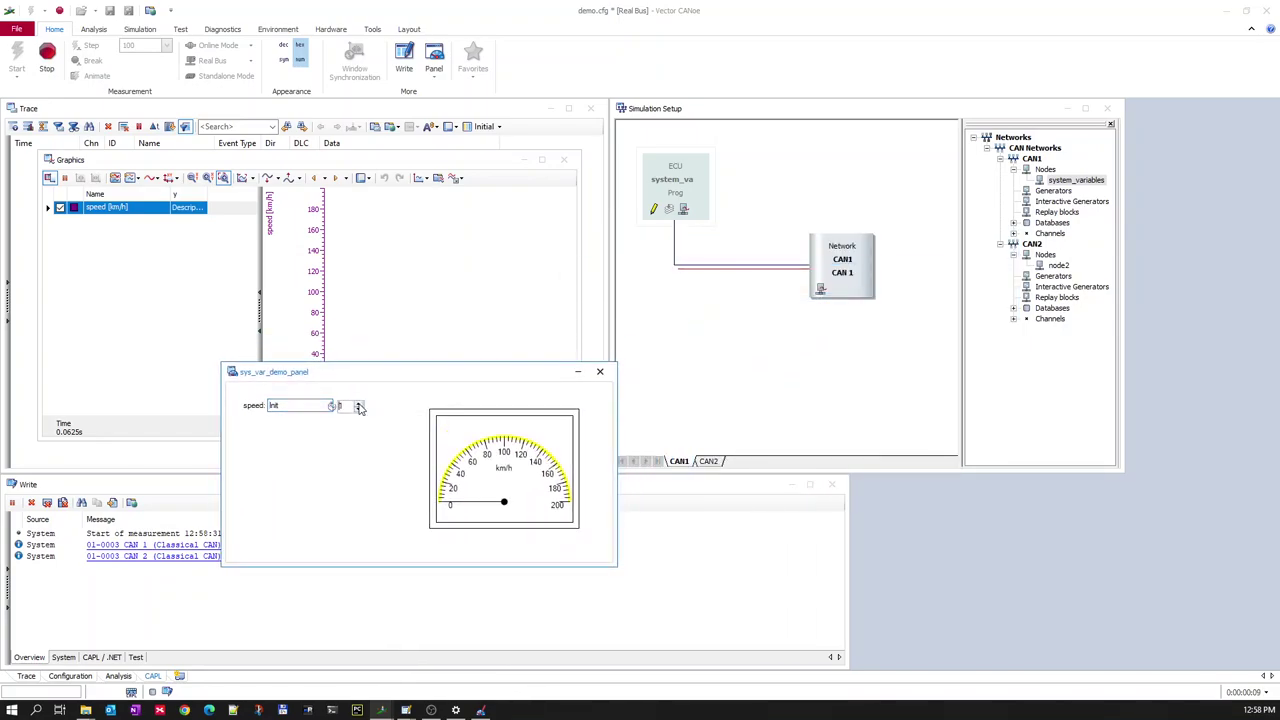
left_click_drag(378, 380, 771, 313)
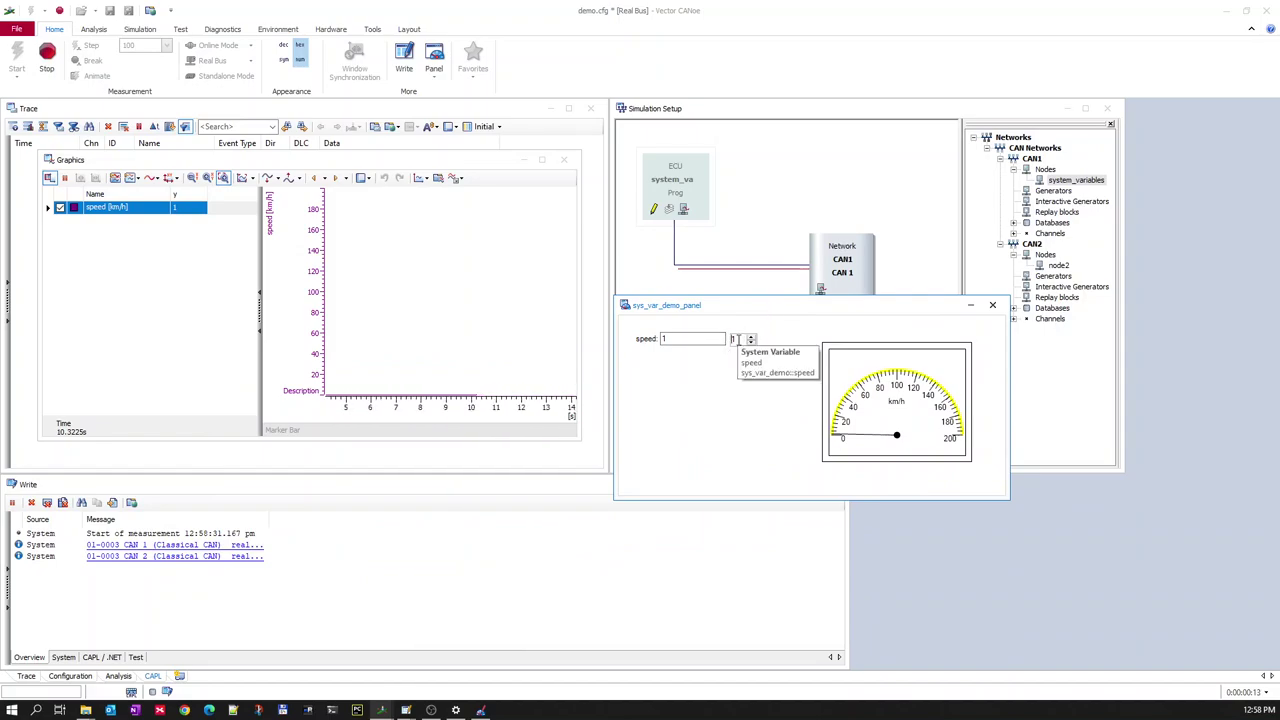
Step: Set speed to 100 in the panel's Input/Output Box and raise it stepwise to 114 with the Numeric Up/Down control
left_click(664, 339)
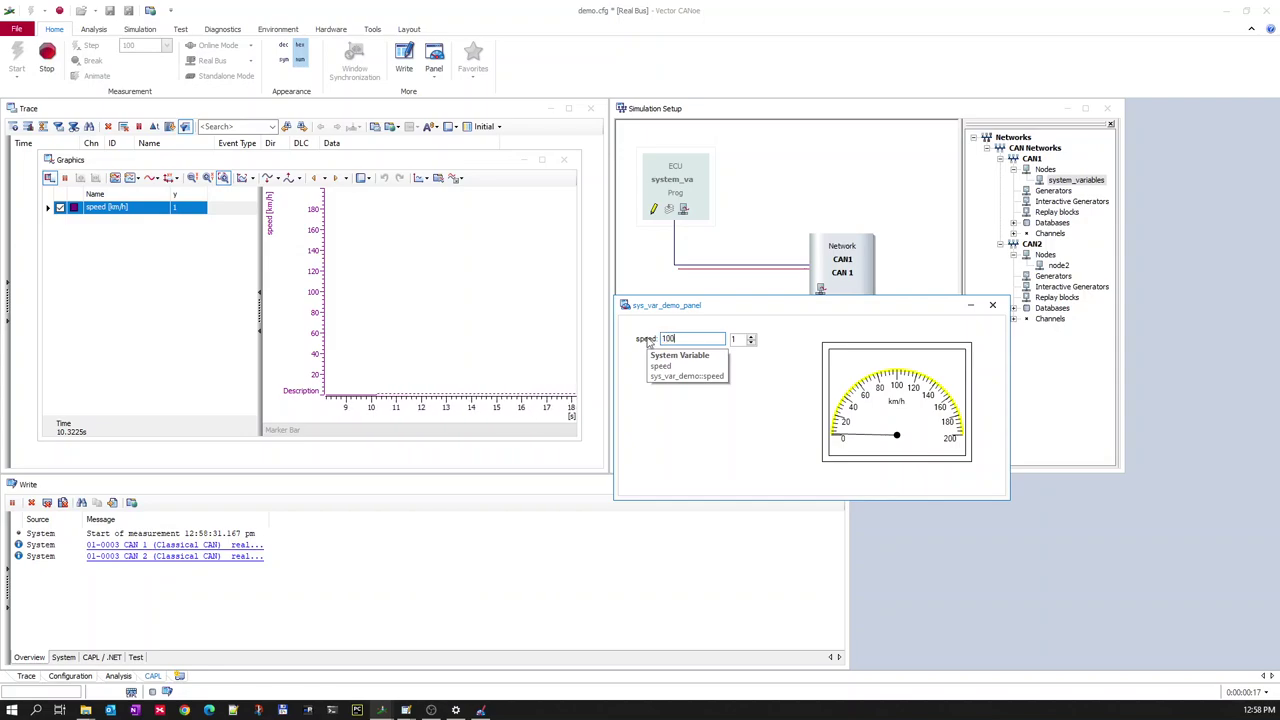
key("Return")
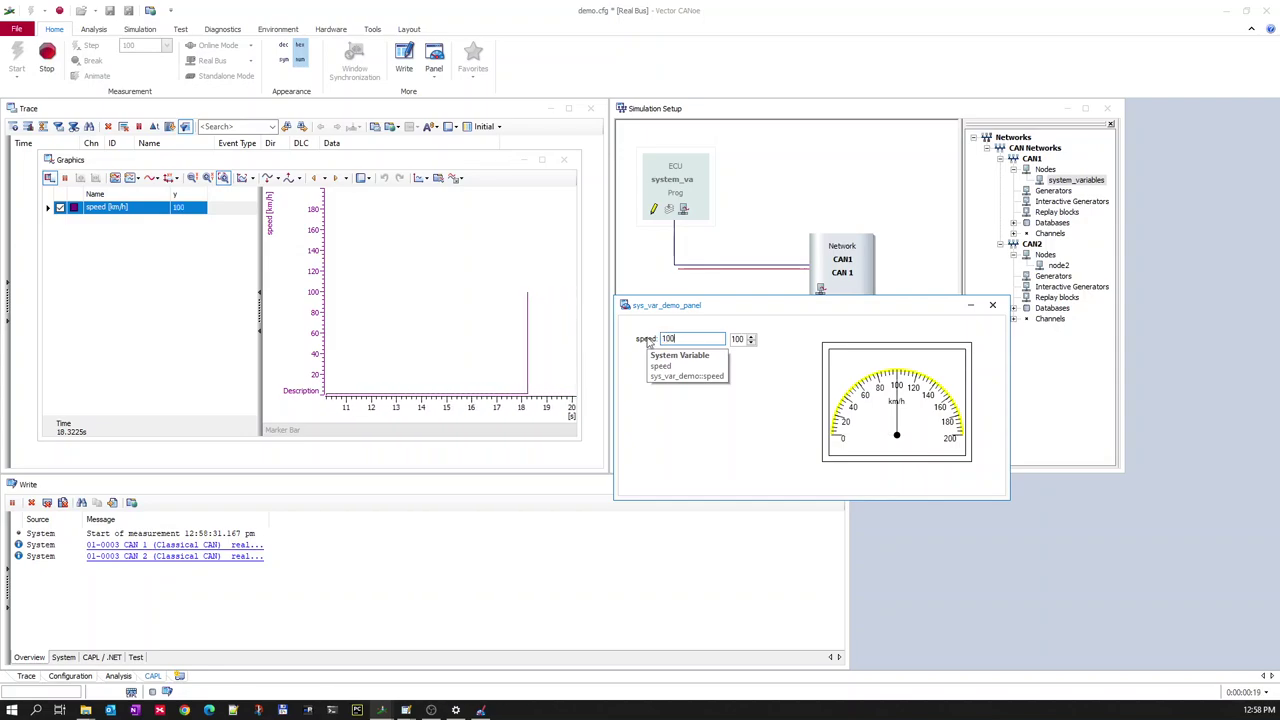
left_click(751, 337)
left_click(751, 337)
left_click(751, 337)
left_click(751, 337)
left_click(751, 337)
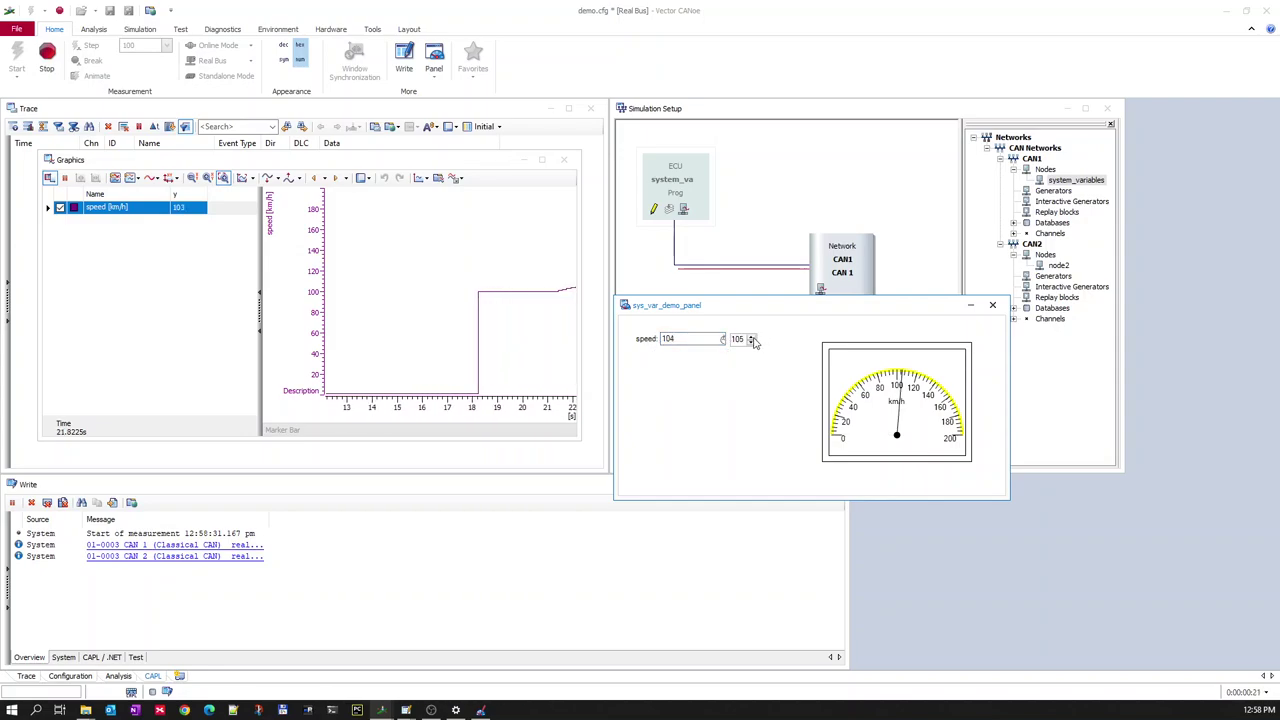
left_click(751, 337)
left_click(751, 337)
left_click(751, 337)
left_click(751, 337)
left_click(751, 337)
left_click(751, 337)
left_click(751, 337)
left_click(751, 337)
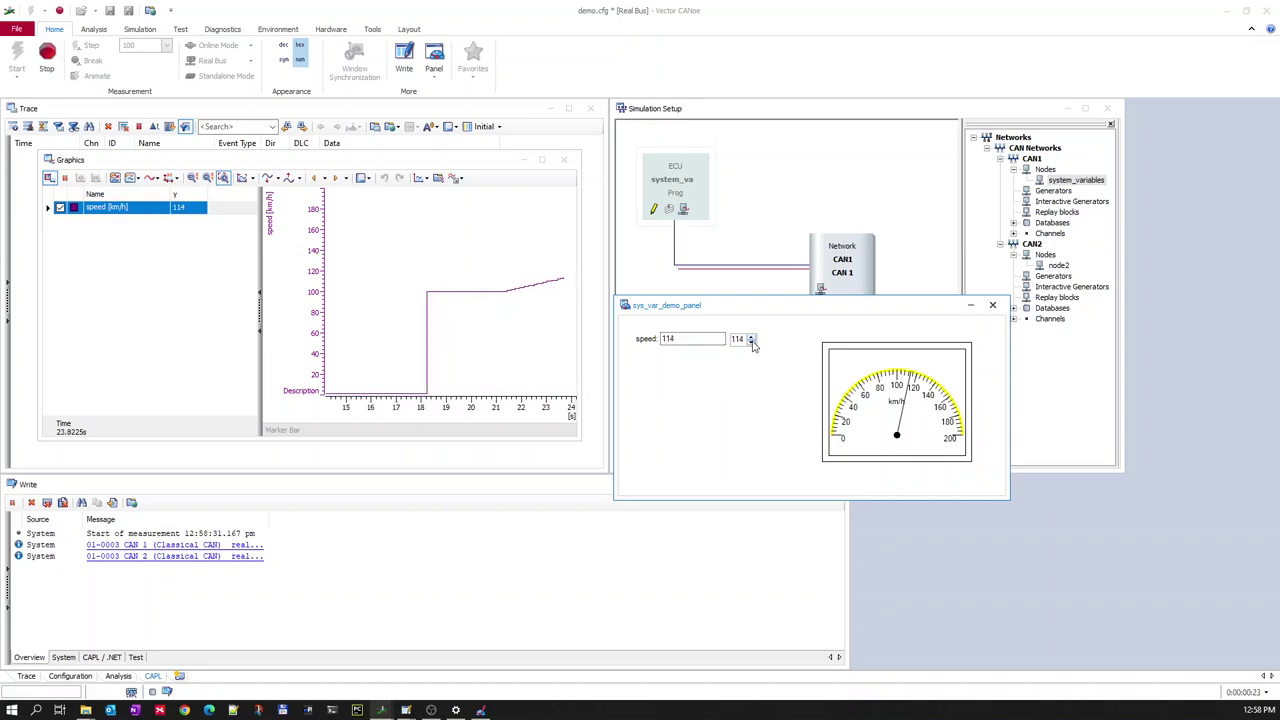
Step: Lower speed stepwise to 92 with the Numeric Up/Down control and move the panel further up
left_click(751, 341)
left_click(751, 341)
left_click(751, 341)
left_click(751, 341)
left_click(751, 341)
left_click(751, 341)
left_click(751, 341)
left_click(751, 341)
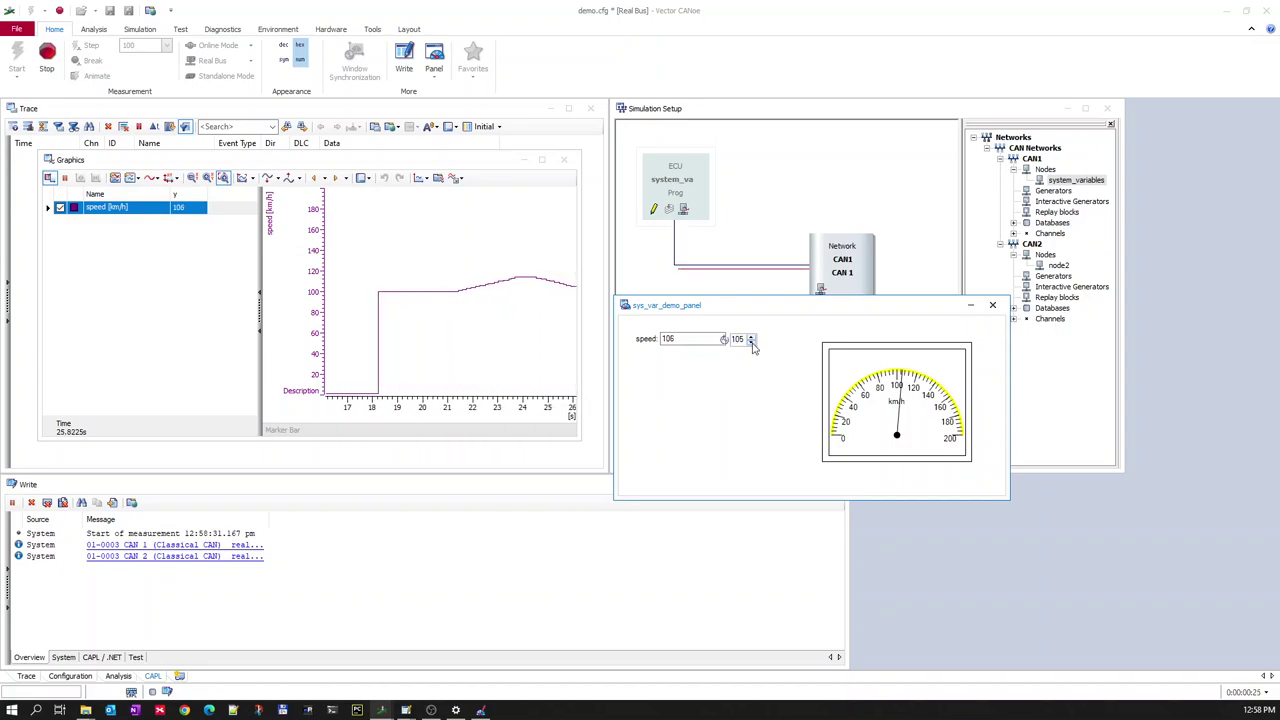
left_click(751, 341)
left_click(751, 341)
left_click(751, 341)
left_click(751, 341)
left_click(751, 341)
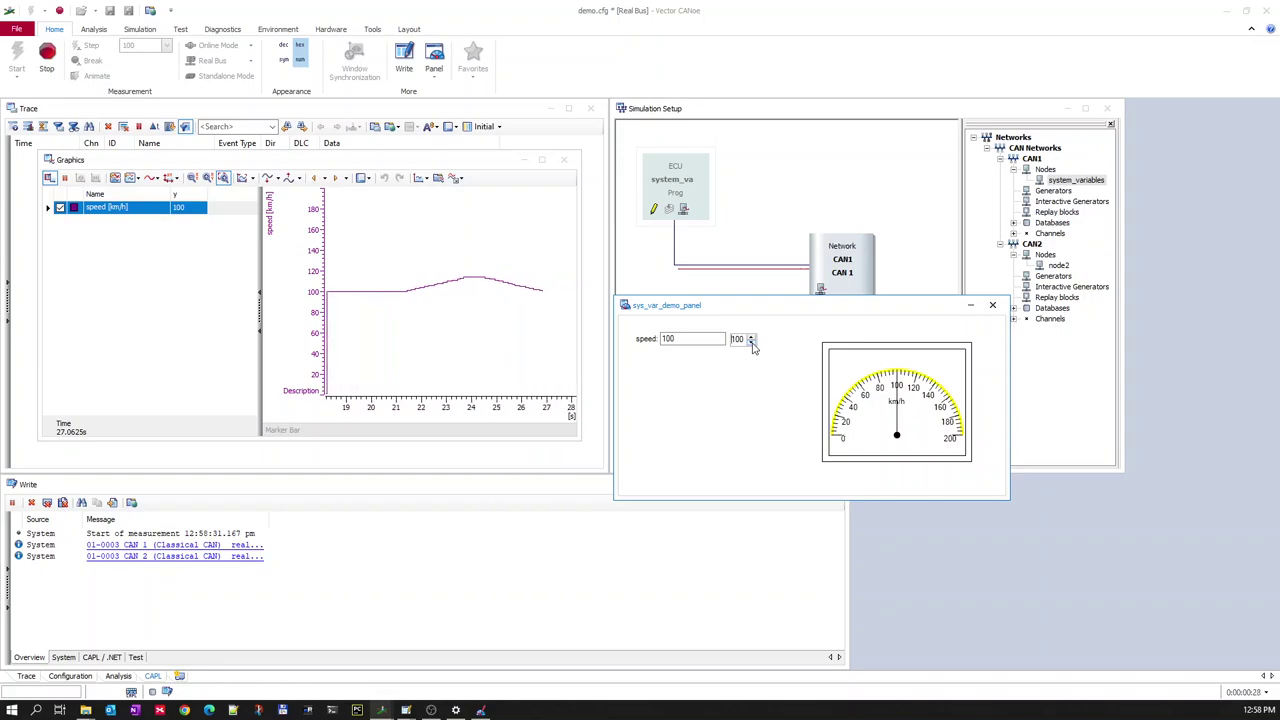
left_click(751, 341)
left_click(751, 341)
left_click(751, 341)
left_click(751, 341)
left_click(751, 341)
left_click(751, 341)
left_click(751, 341)
left_click(751, 341)
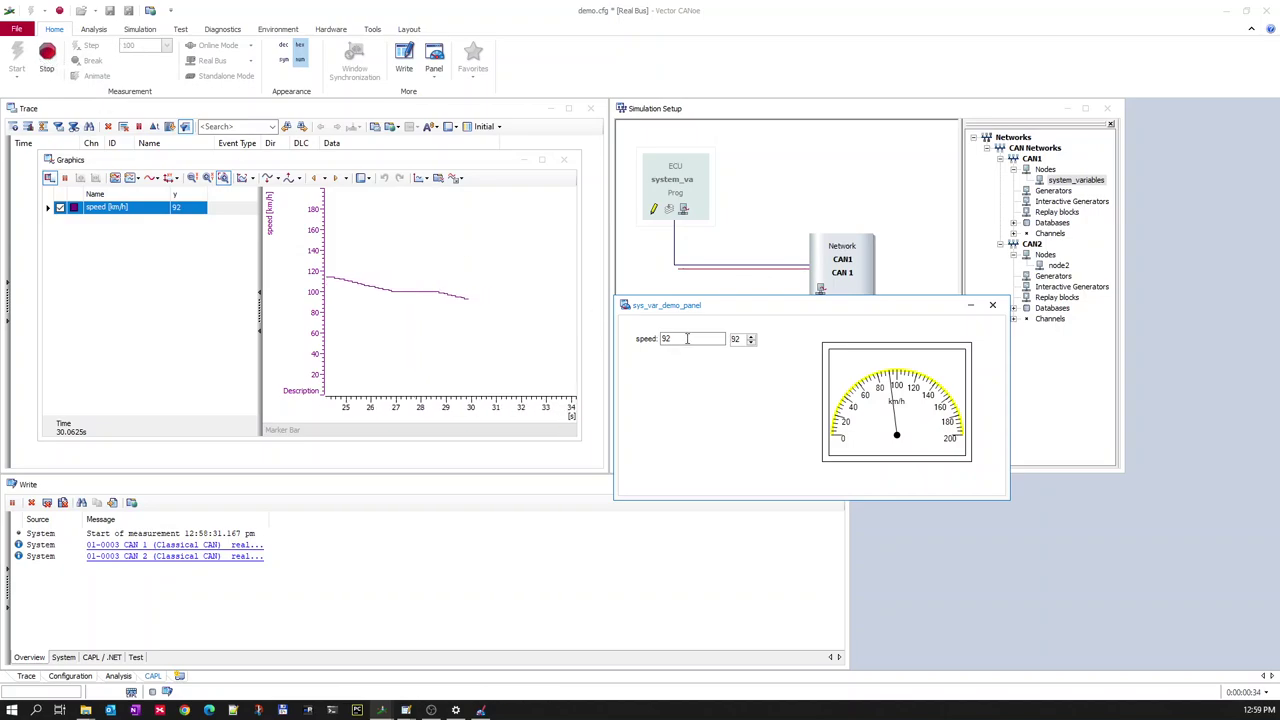
left_click_drag(707, 305, 670, 202)
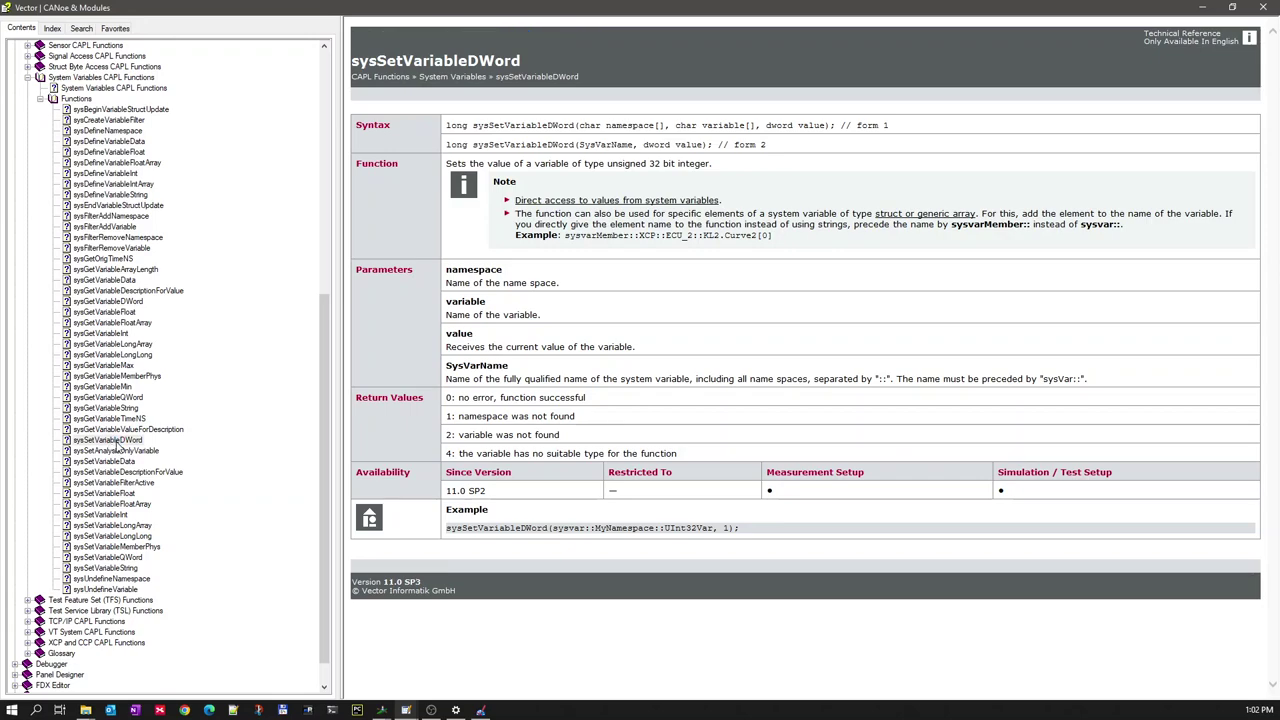
Step: Open the sysSetVariableDWord help topic and examine the function name, namespace, variable and value parameters in its form 1 syntax
left_click(124, 442)
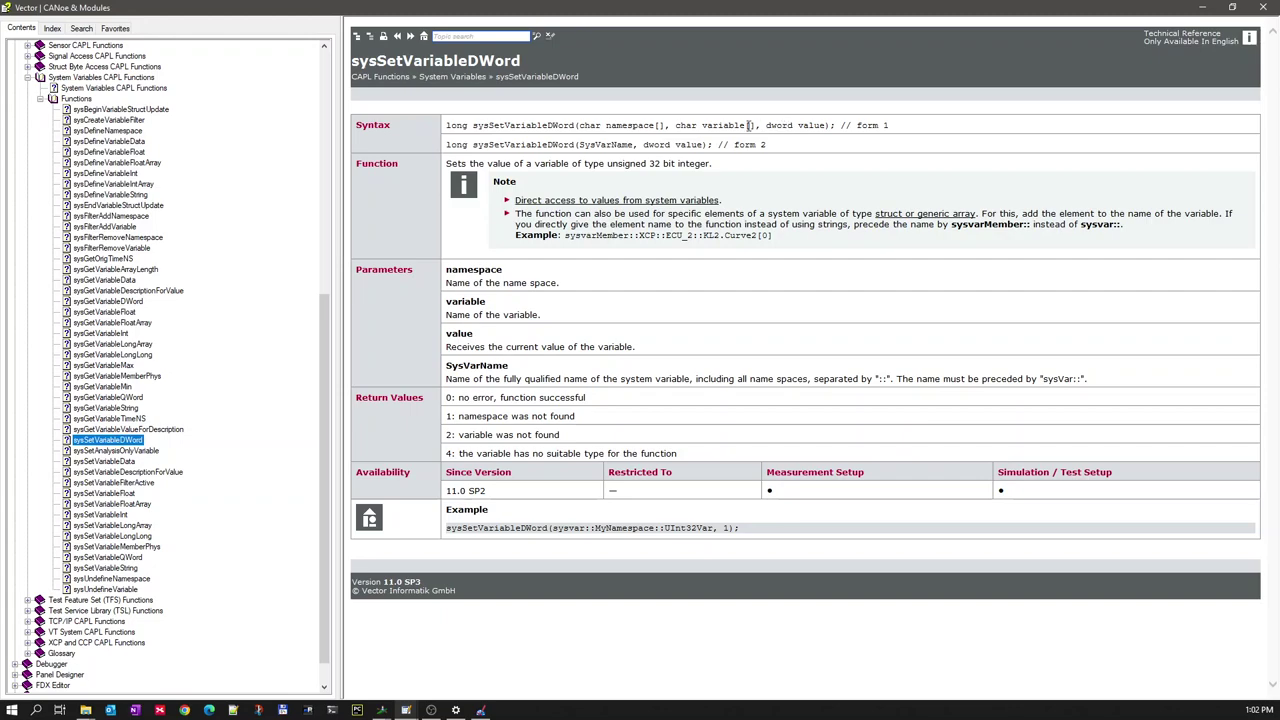
double_click(494, 127)
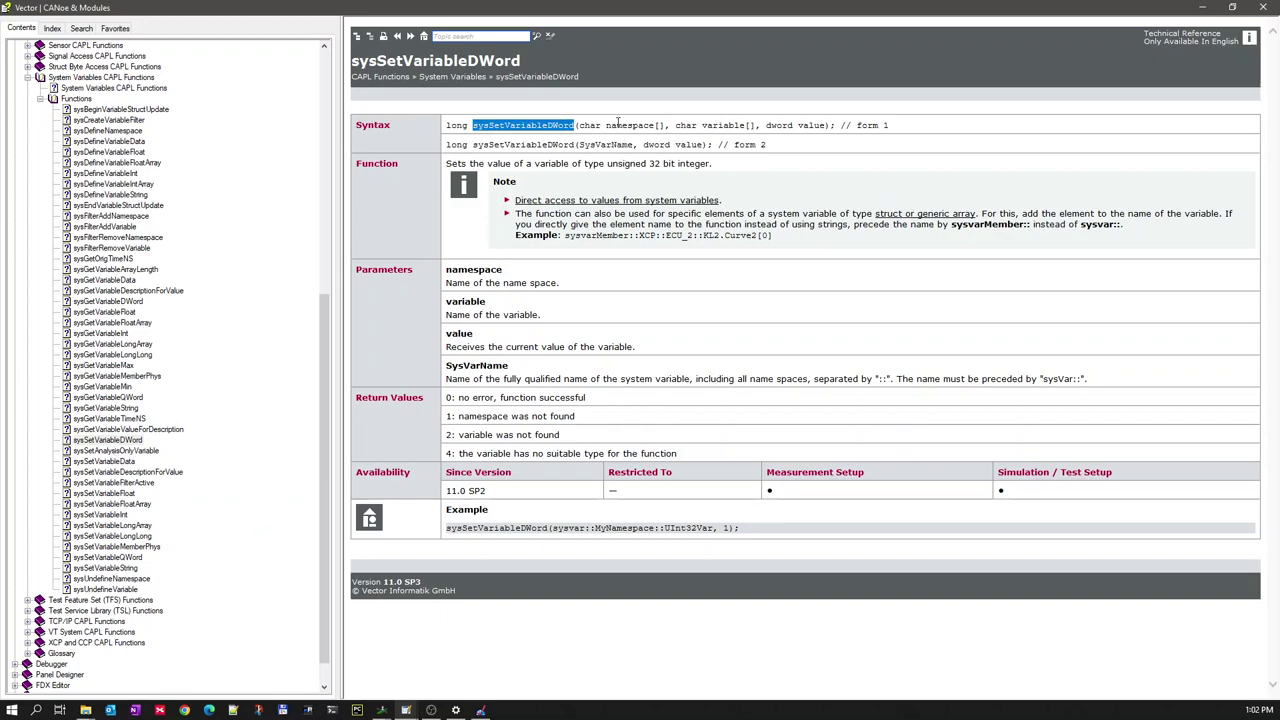
double_click(630, 127)
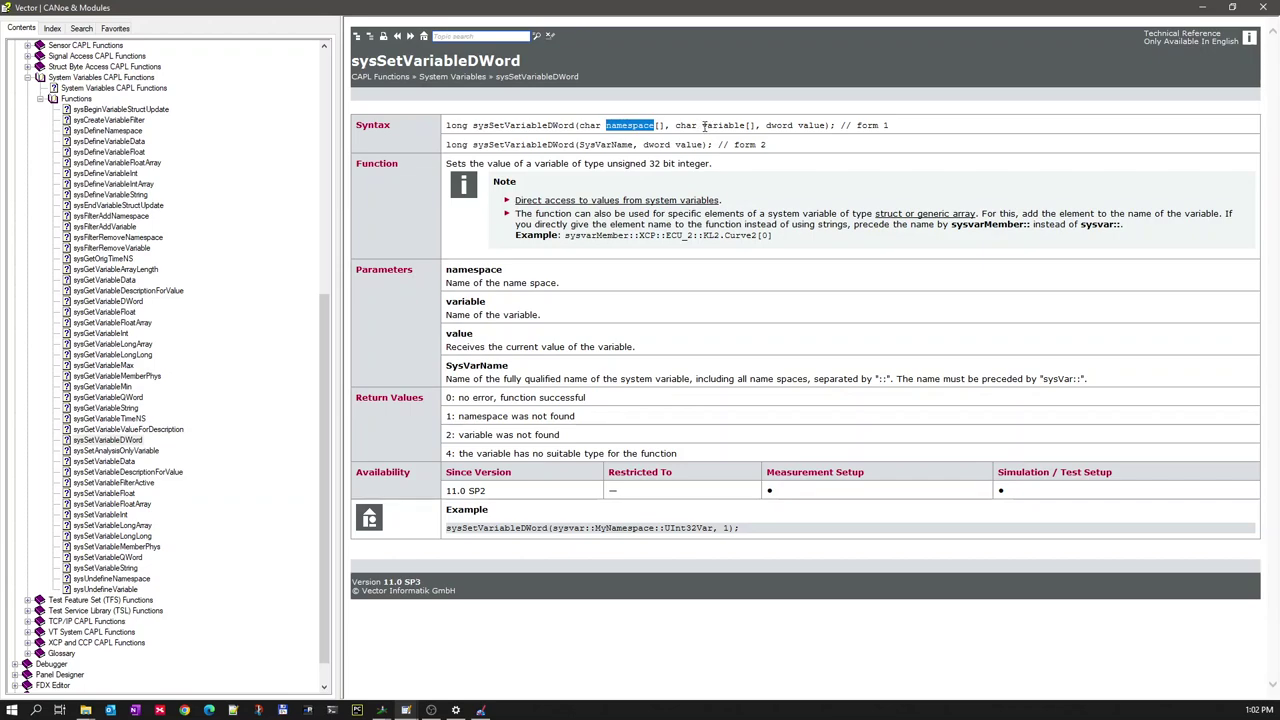
left_click_drag(703, 127, 828, 130)
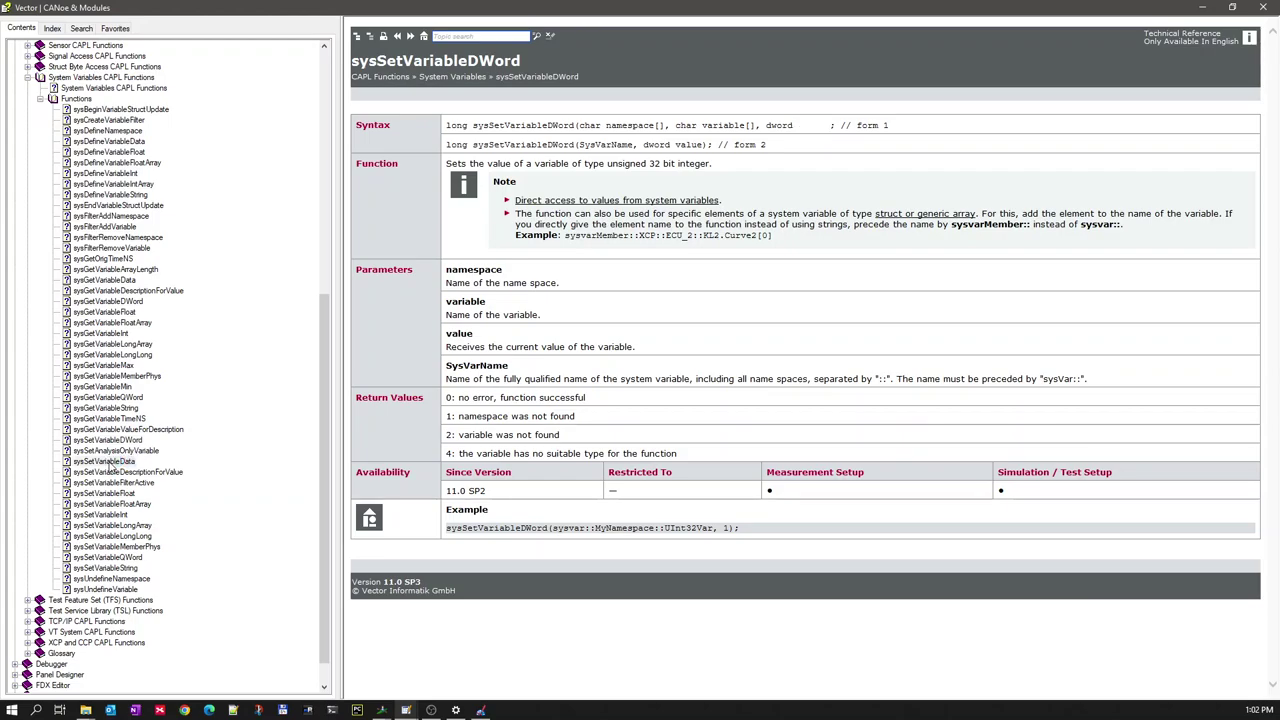
Step: Open the sysSetVariableData help topic and examine the namespace, variable, byte data array and size parameters in its form 1 syntax
left_click(106, 462)
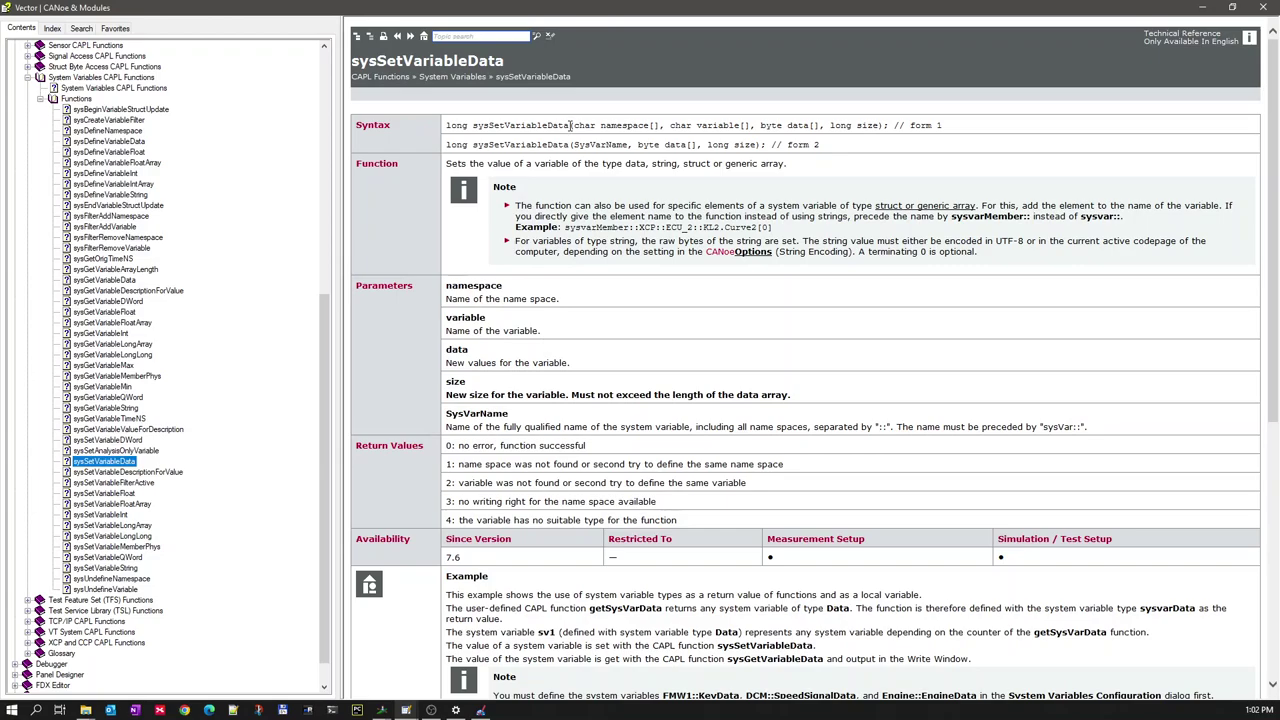
left_click_drag(571, 125, 547, 125)
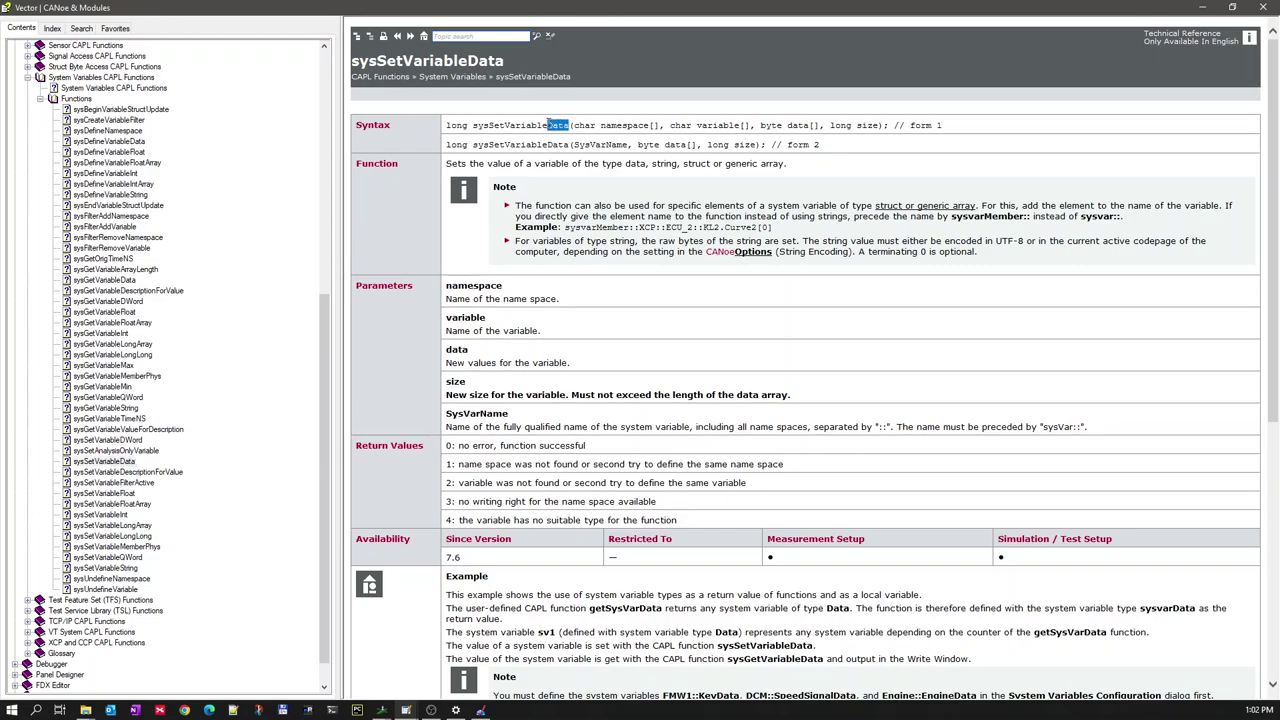
double_click(625, 125)
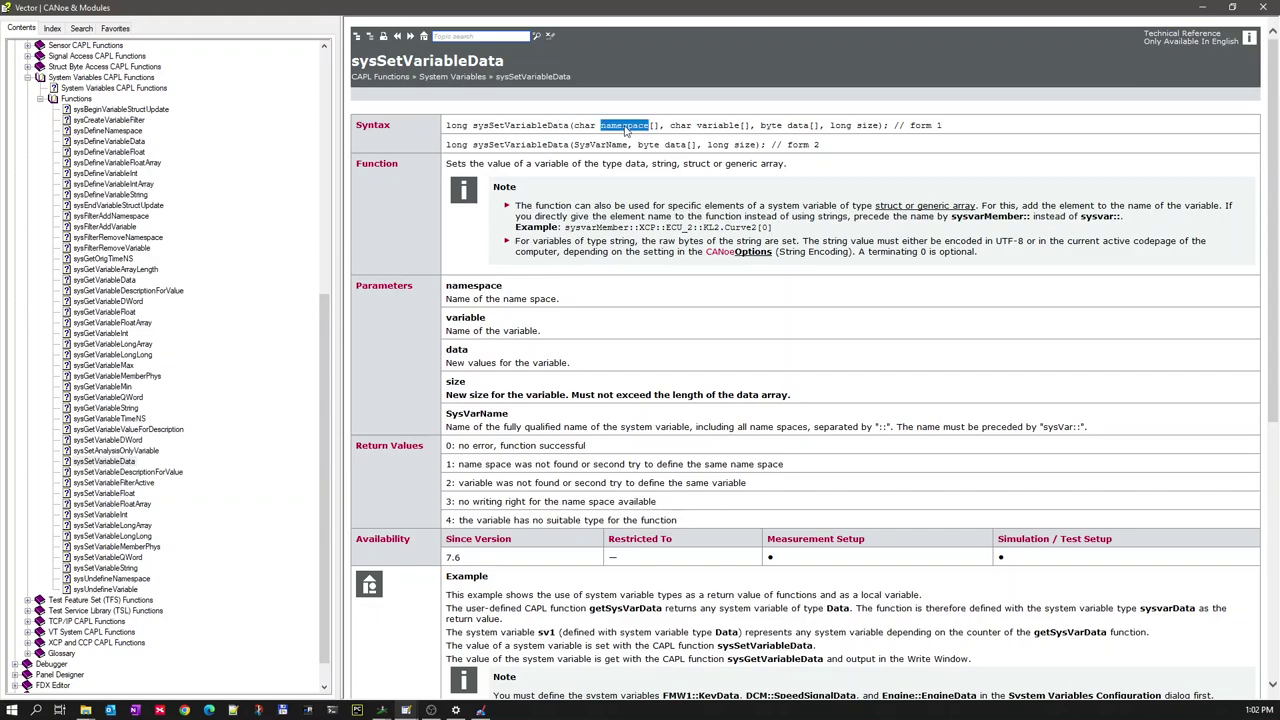
double_click(714, 127)
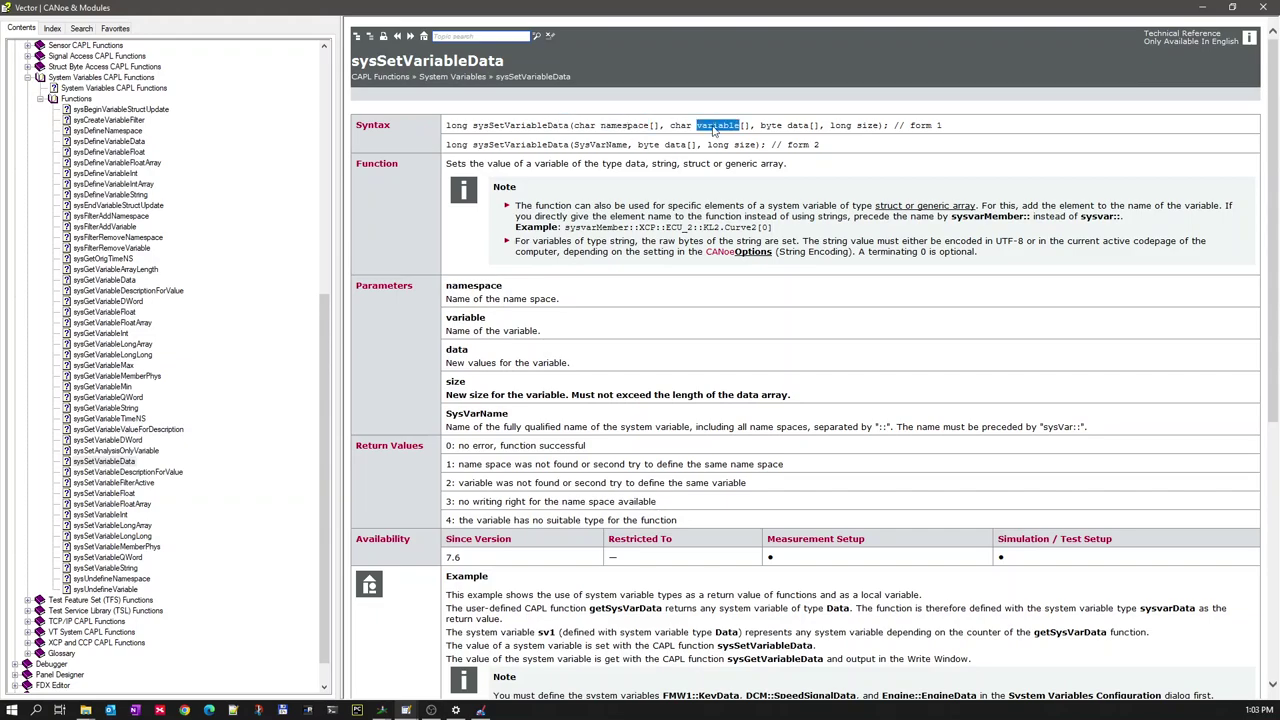
double_click(797, 125)
left_click_drag(761, 125, 818, 126)
double_click(866, 126)
left_click(93, 462)
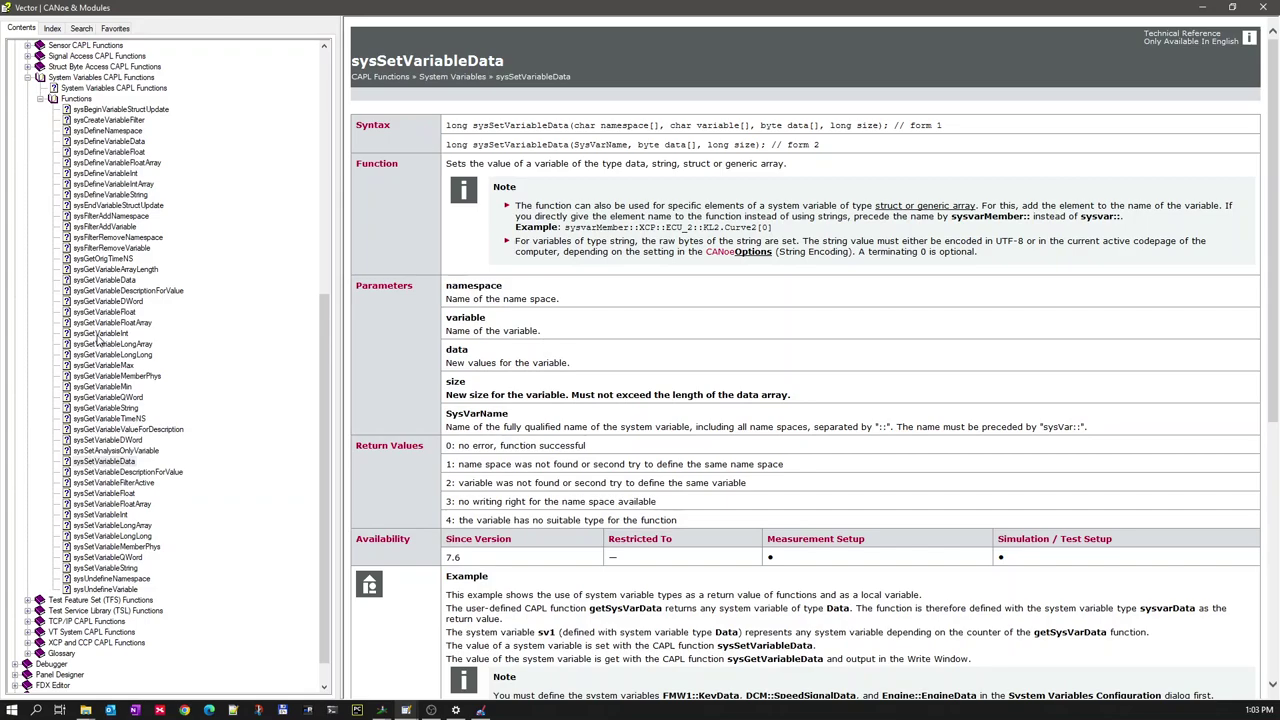
Step: Open the sysGetVariableData help topic and examine the namespace, variable, buffer and copiedBytes parameters in its form 1 syntax
left_click(105, 280)
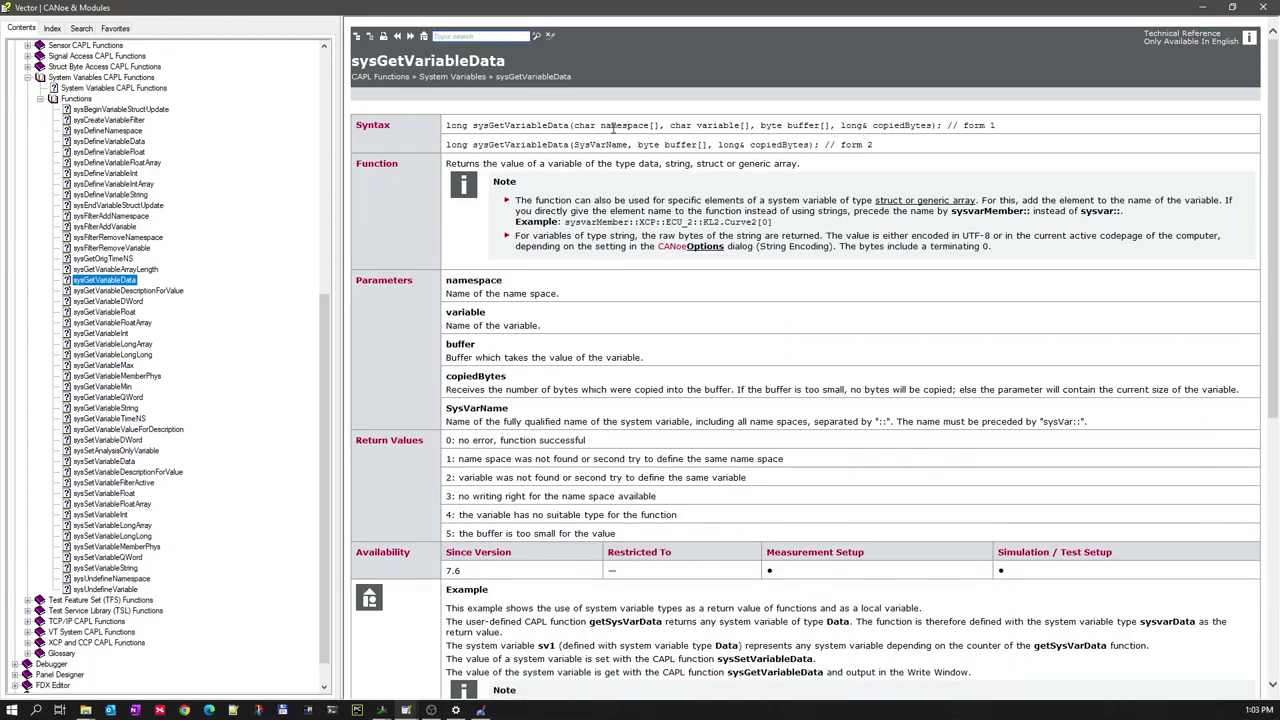
double_click(625, 125)
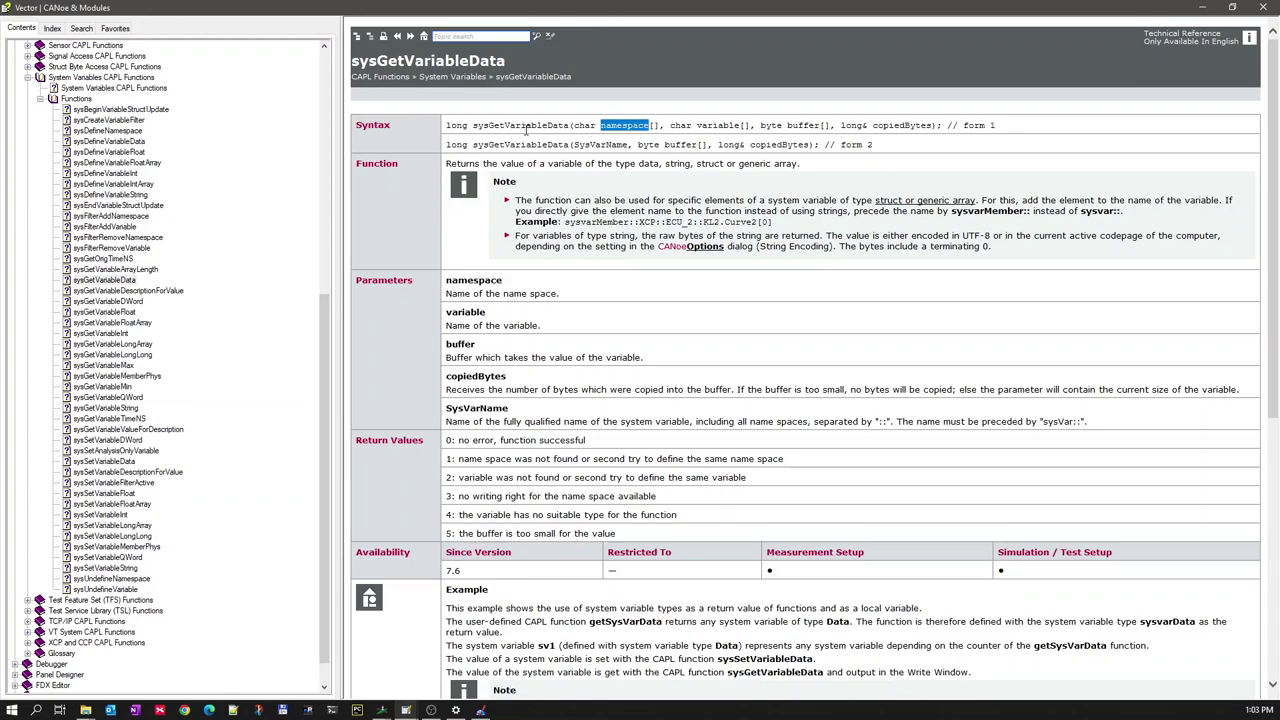
double_click(718, 125)
double_click(803, 125)
left_click_drag(873, 125, 932, 126)
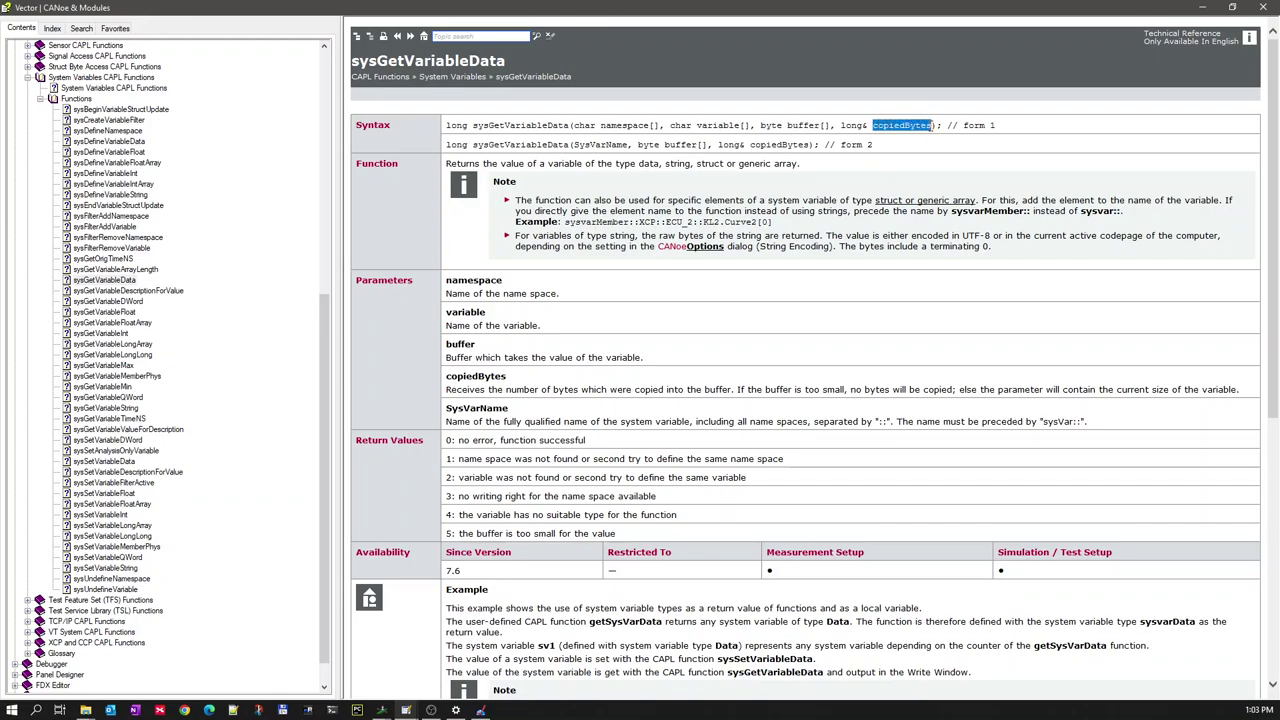
left_click(897, 128)
double_click(897, 128)
double_click(812, 127)
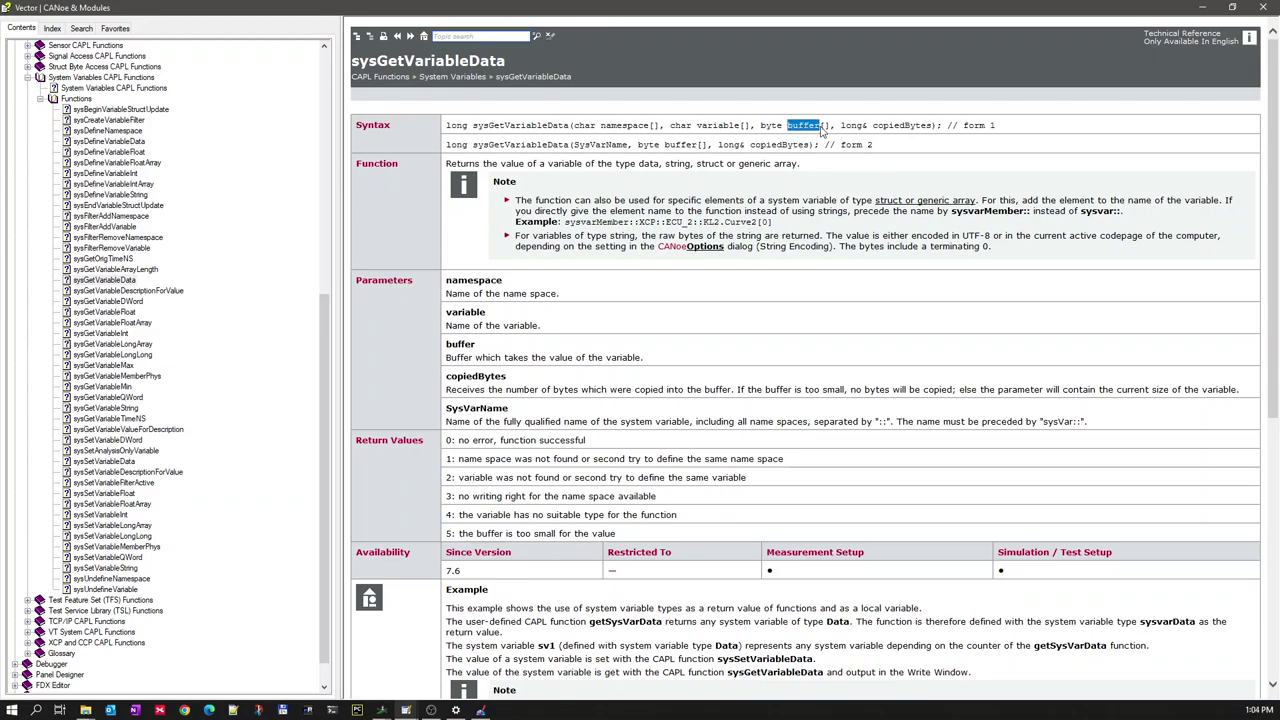
double_click(898, 127)
double_click(717, 127)
double_click(802, 127)
double_click(898, 127)
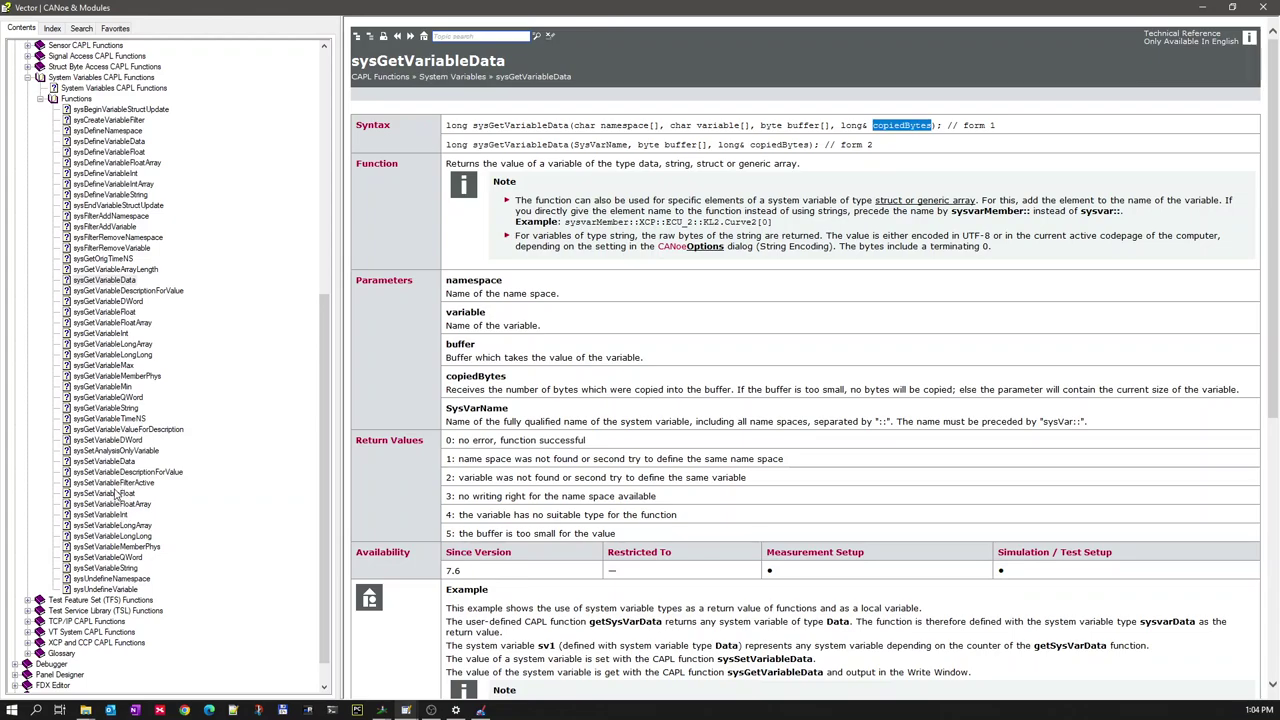
Step: Open the sysSetVariableString help topic and examine the char value parameter in its form 1 syntax
left_click(117, 568)
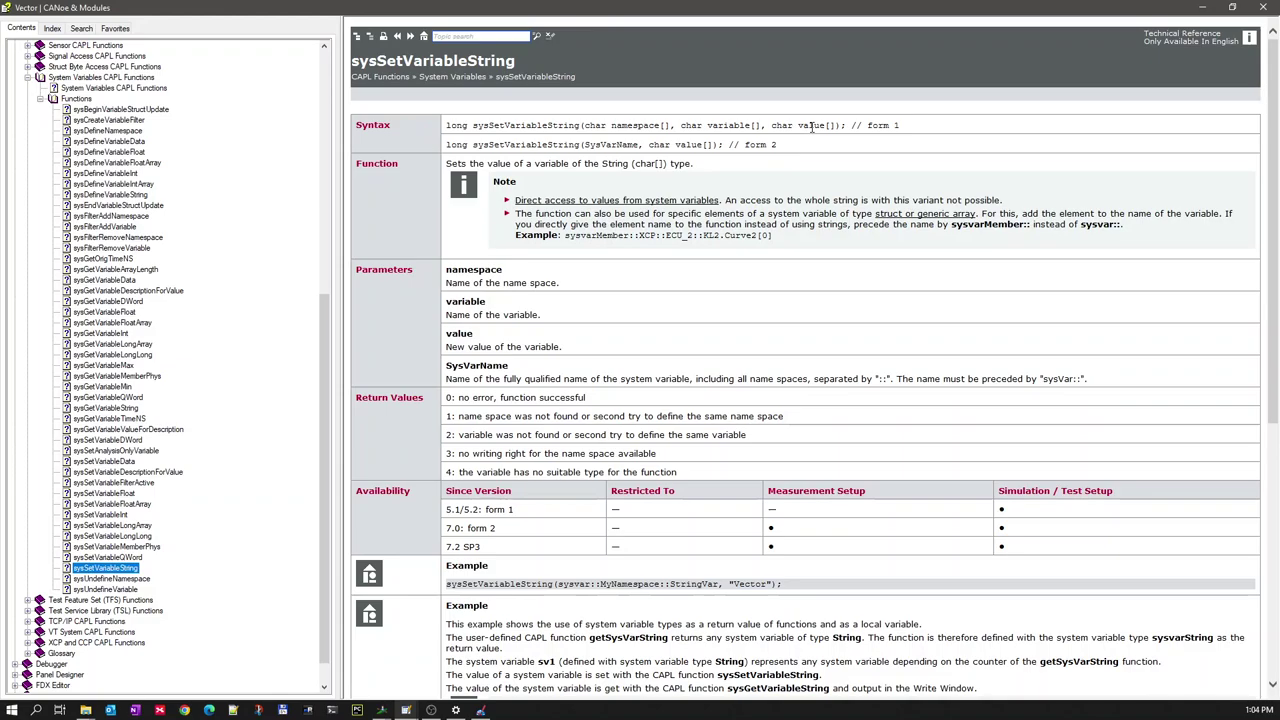
left_click(812, 127)
double_click(812, 128)
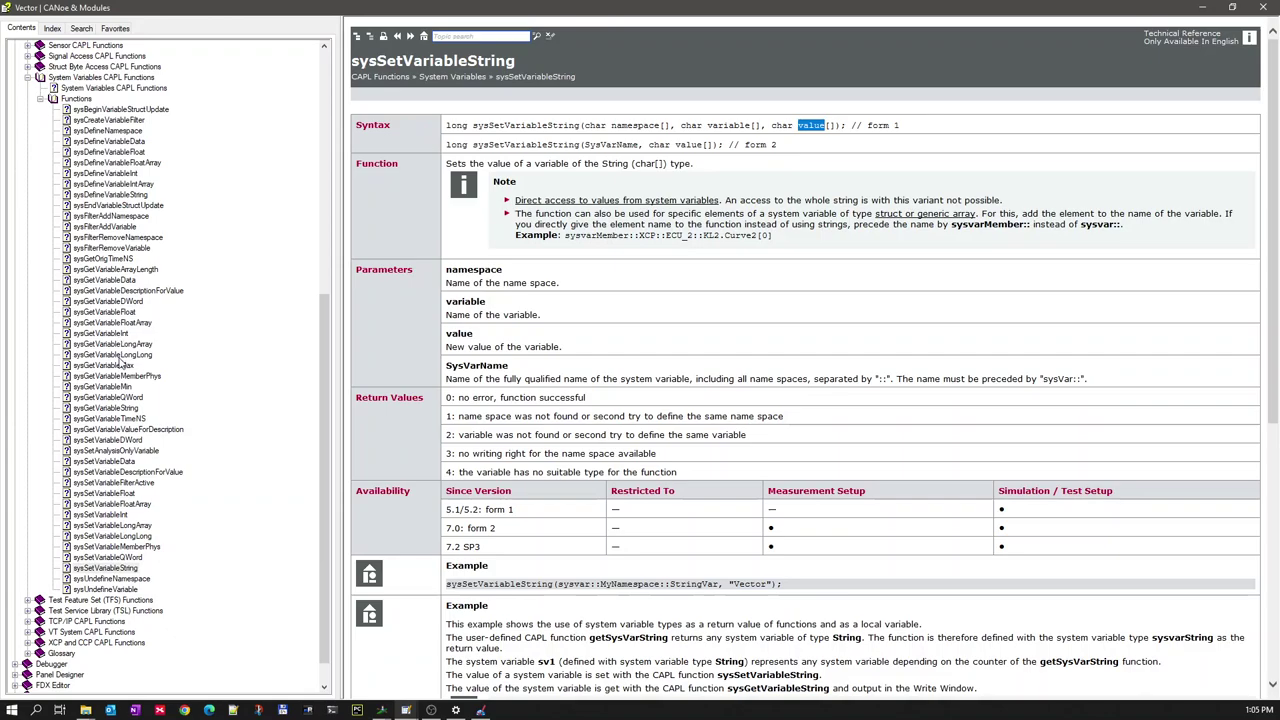
Step: Open the sysGetVariableString help topic and examine the function name, namespace, variable, buffer and bufferSize parameters in its form 1 syntax
left_click(125, 408)
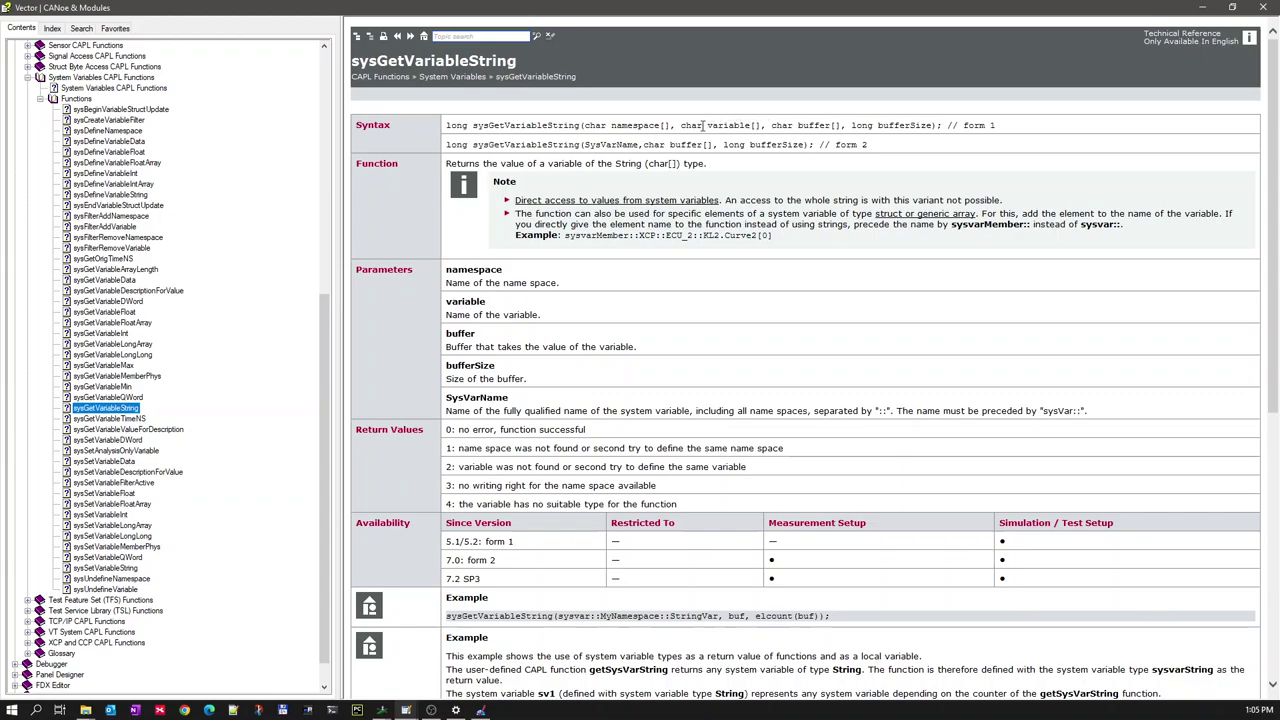
double_click(621, 127)
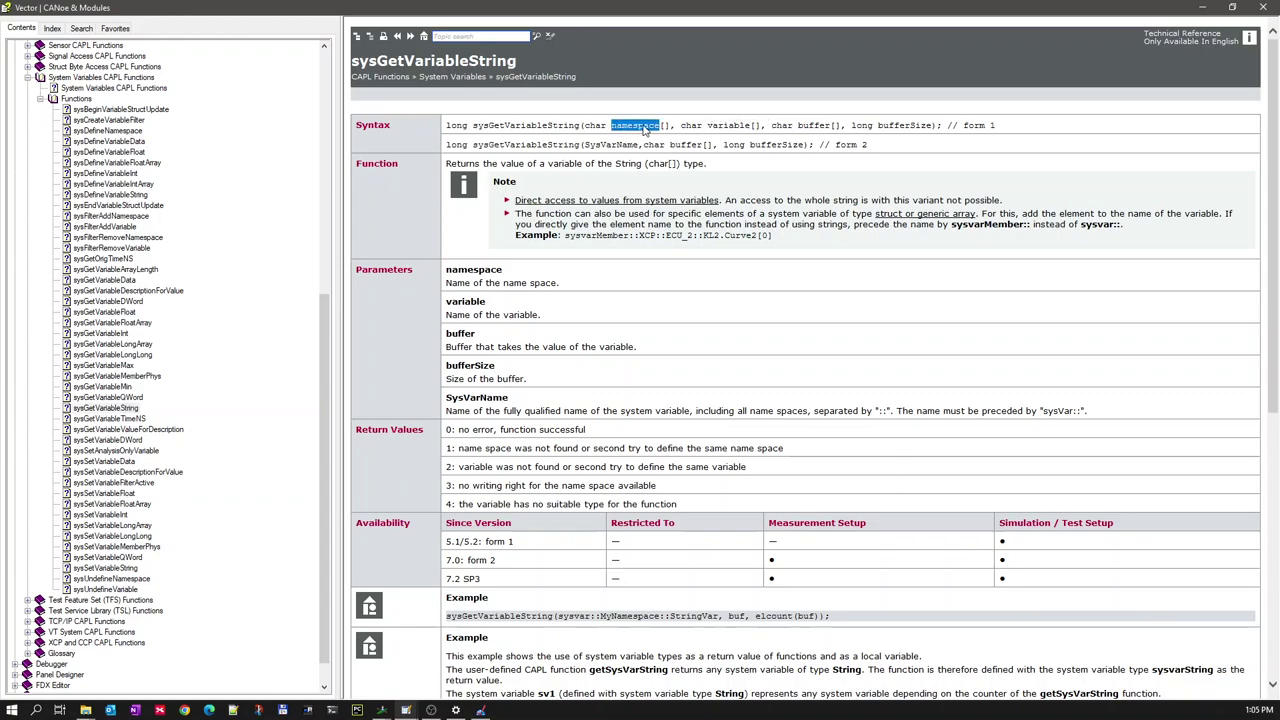
double_click(724, 127)
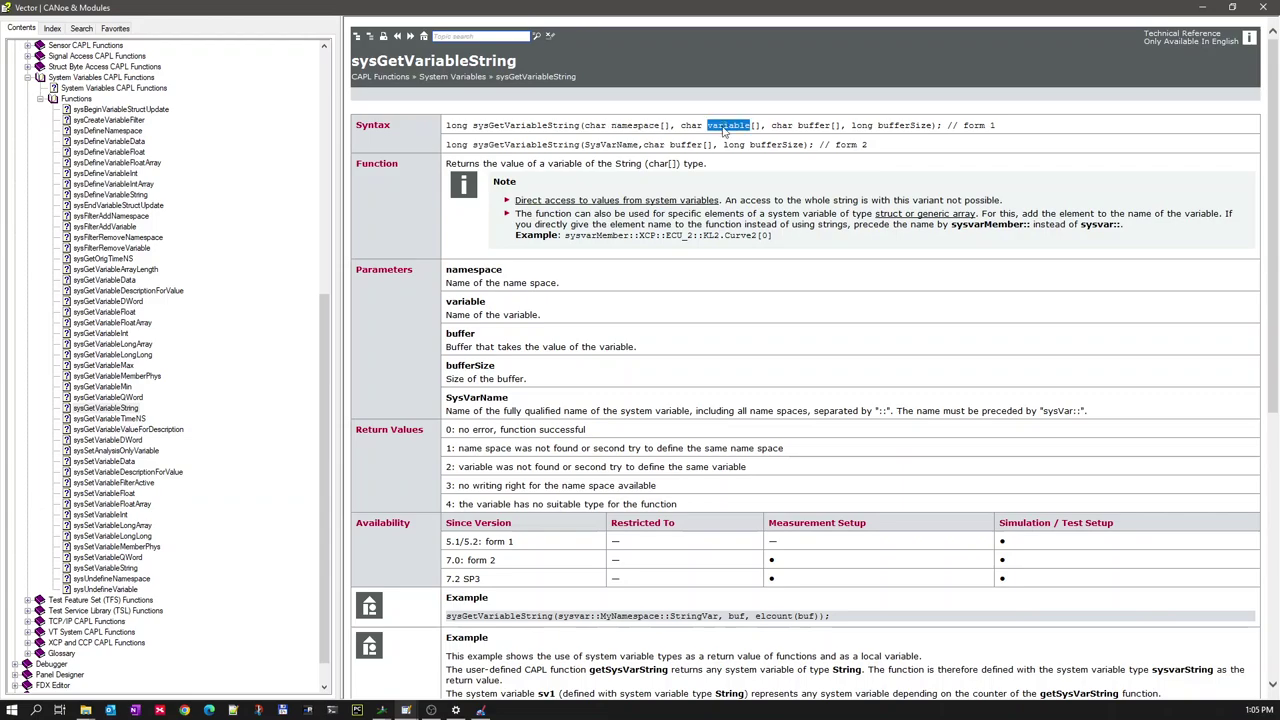
double_click(815, 125)
double_click(905, 125)
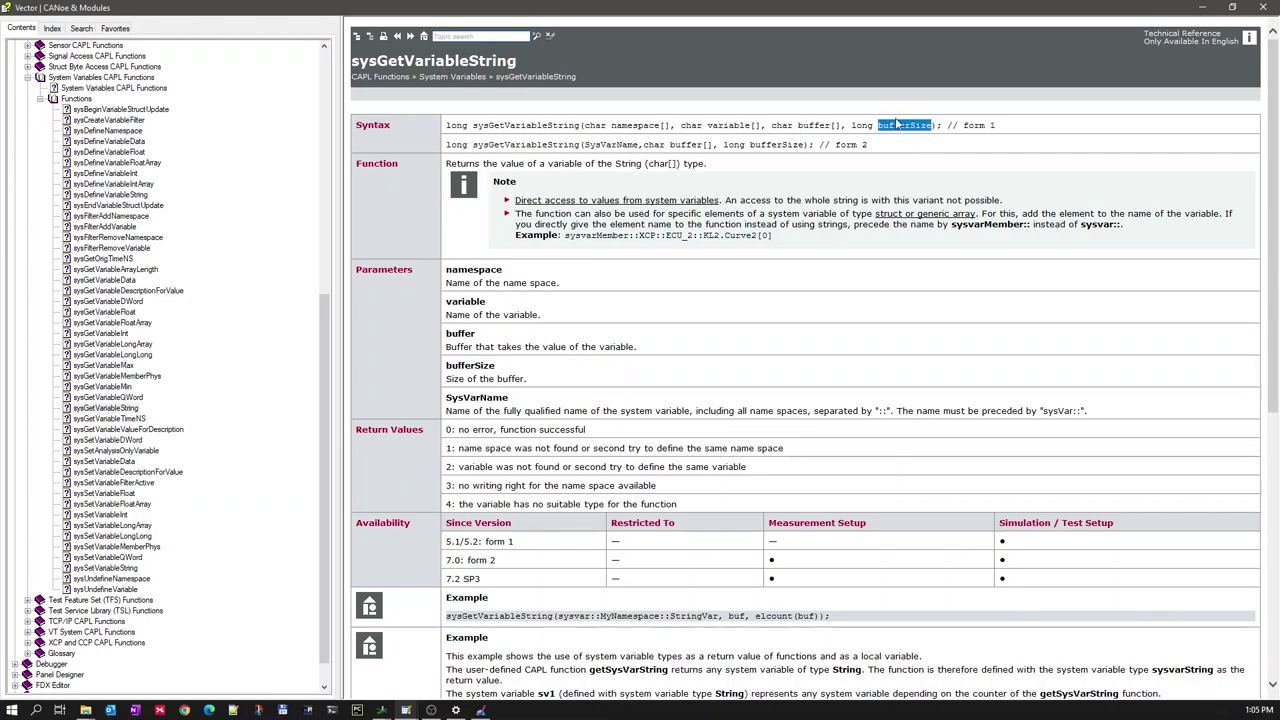
double_click(496, 126)
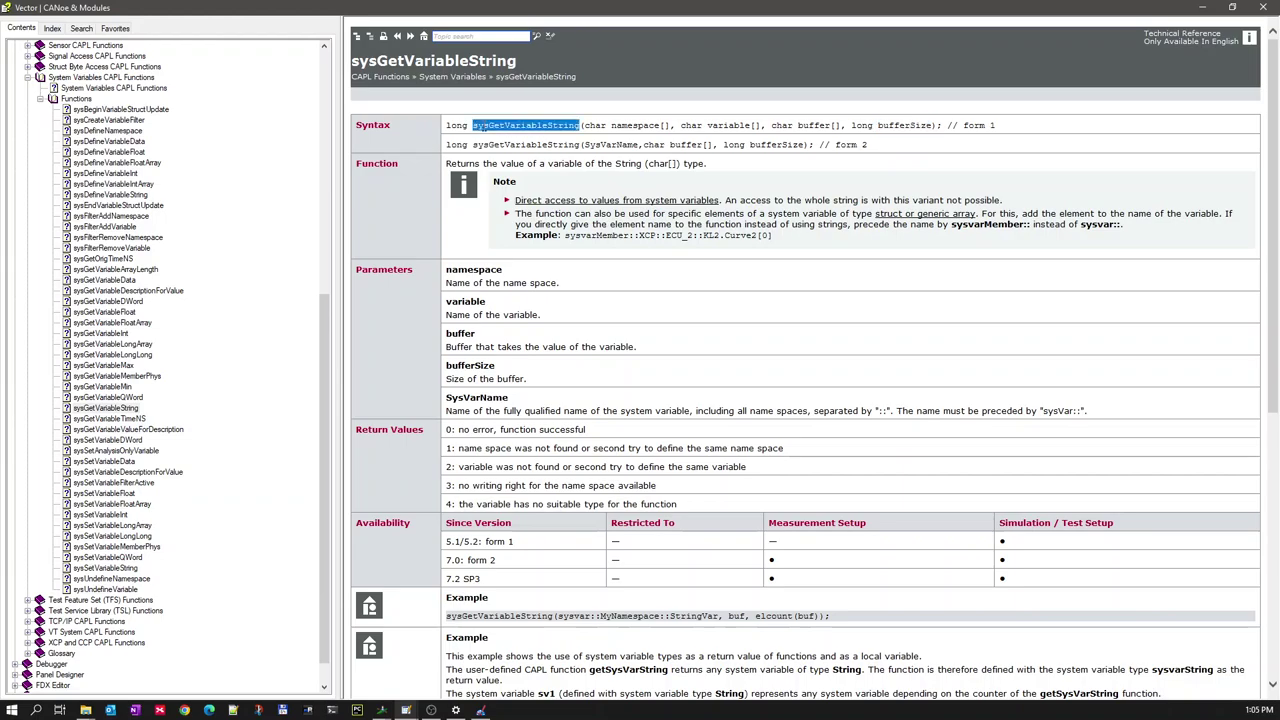
double_click(903, 126)
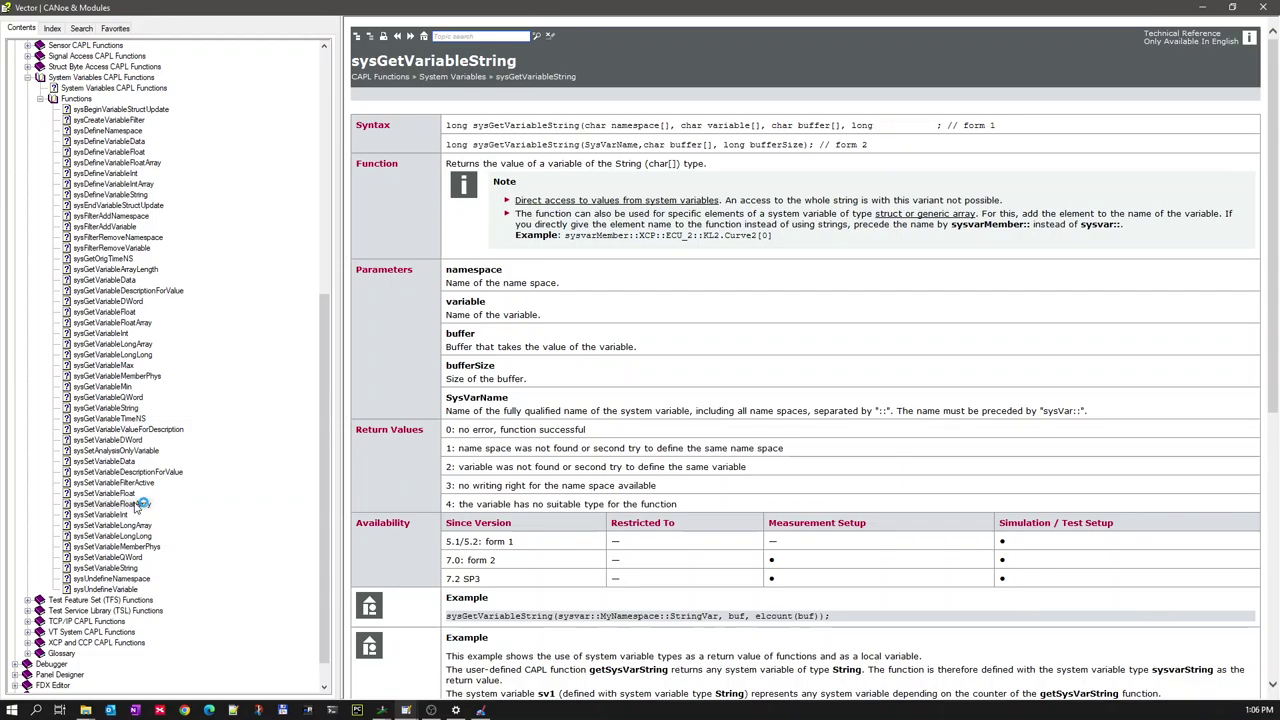
Step: Examine the float values parameter in the sysSetVariableFloatArray help topic, and open the sysGetVariableFloatArray topic
left_click(137, 507)
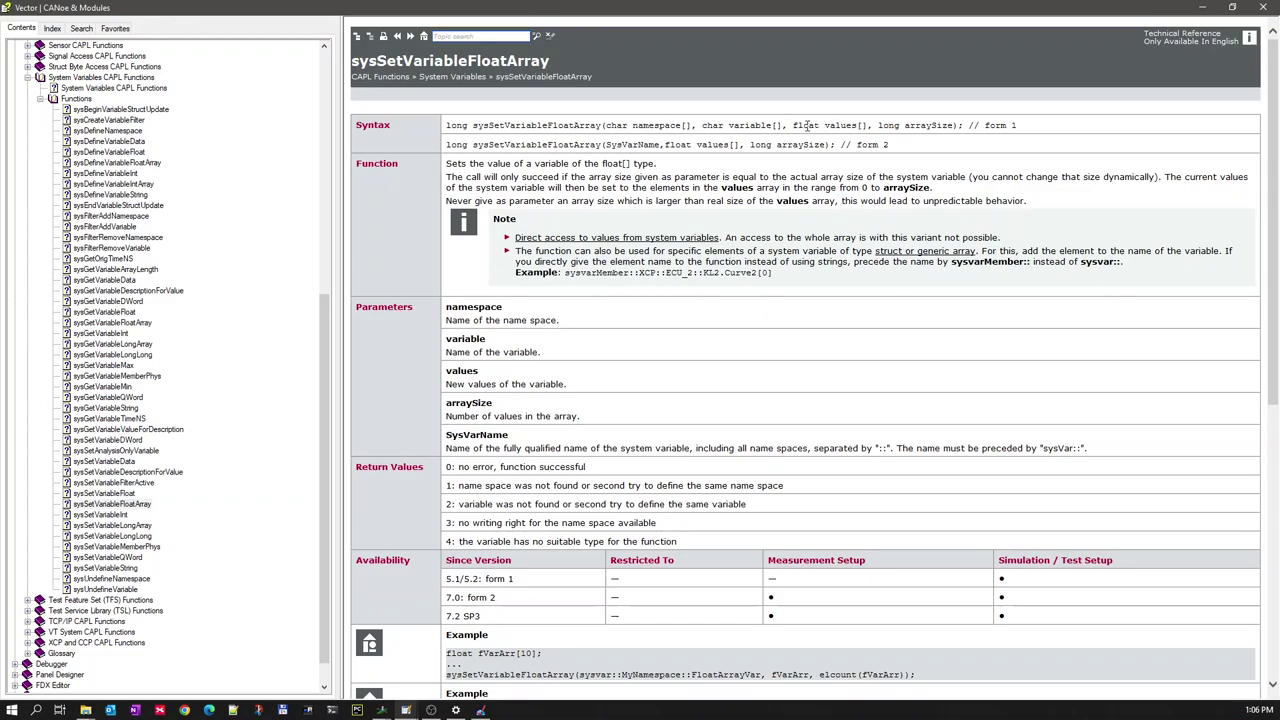
double_click(806, 125)
left_click(118, 323)
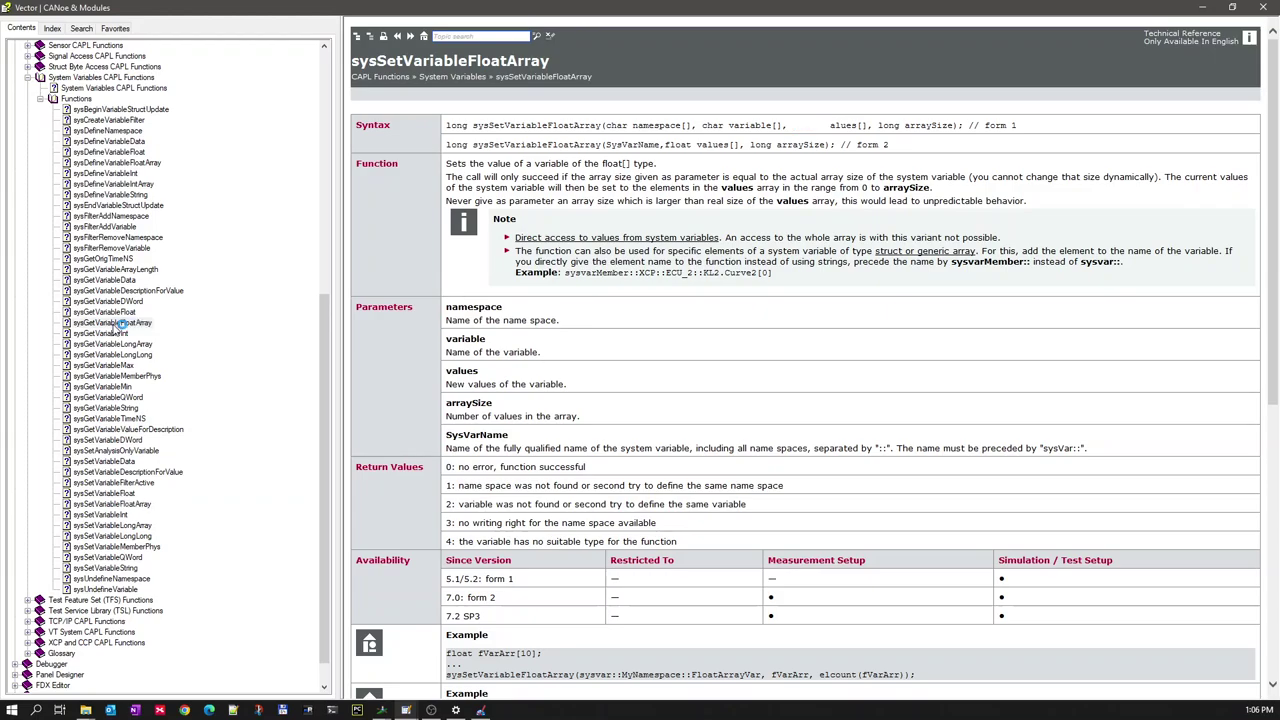